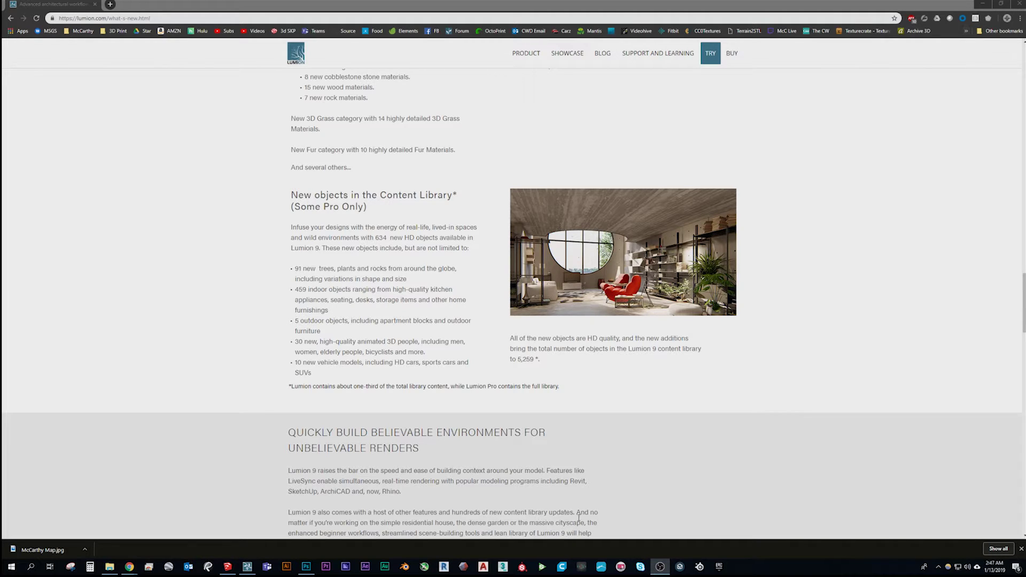
# Switch to Lumion, frame the glass pavilion, and open the Nature Library's broadleaf trees for placement
pyautogui.click(248, 568)
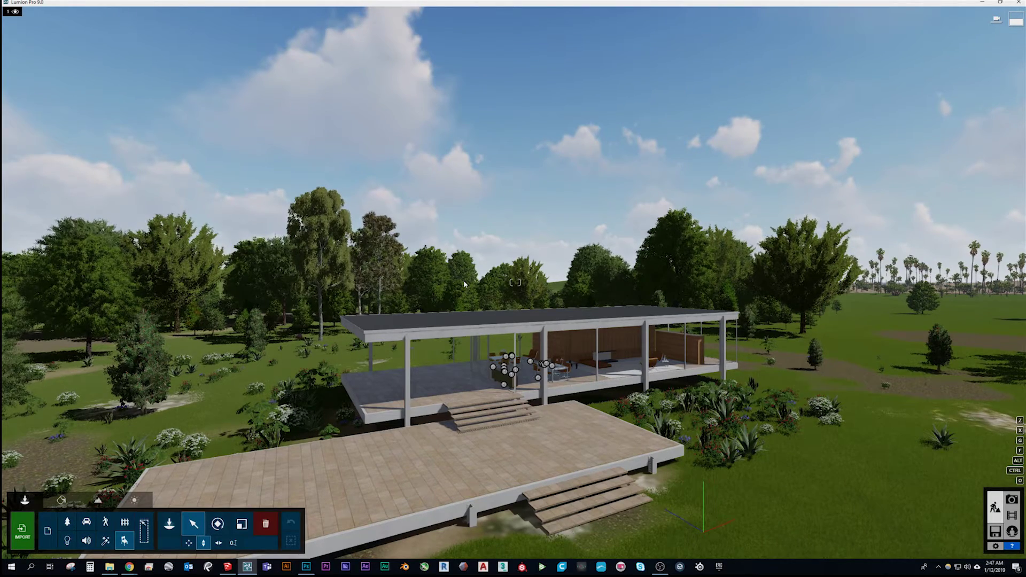
pyautogui.press('s')
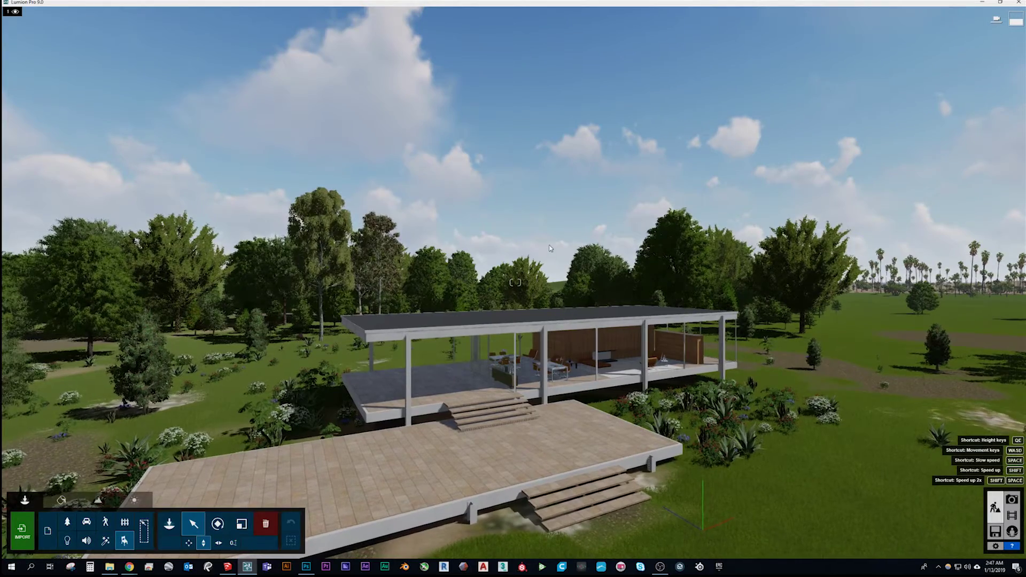
pyautogui.moveTo(474, 245); pyautogui.dragTo(552, 235, button='right')
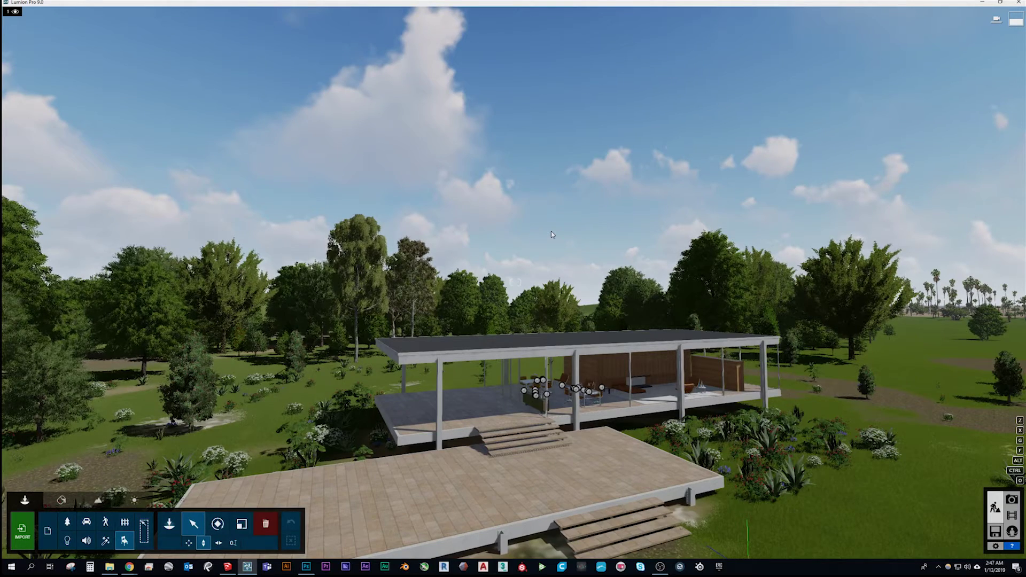
pyautogui.click(66, 521)
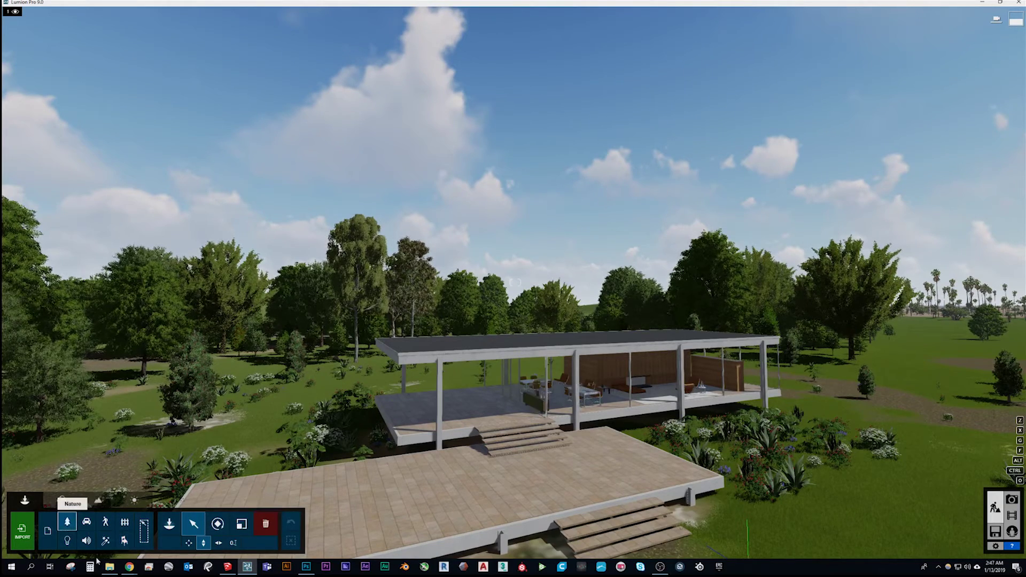
pyautogui.click(169, 524)
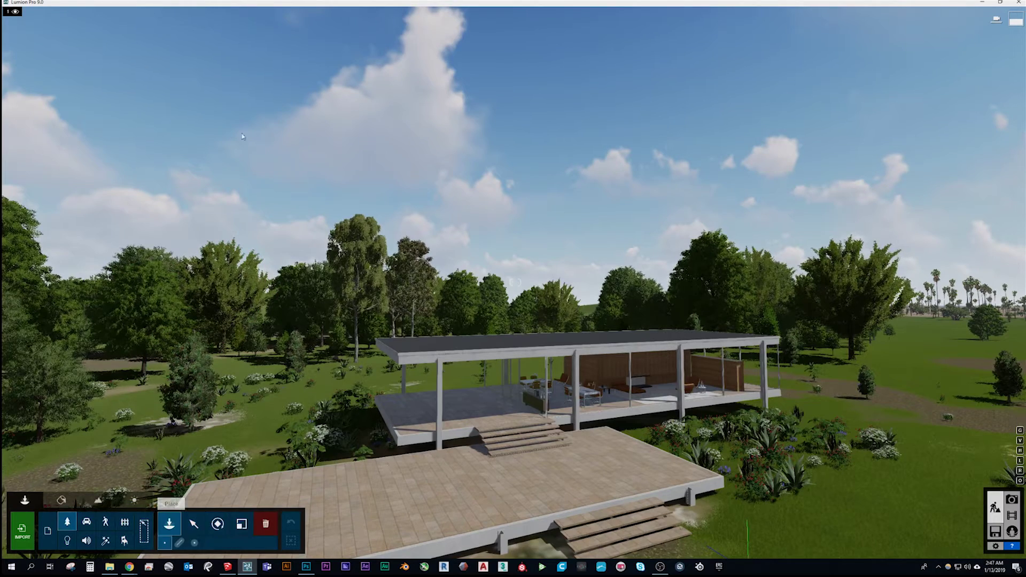
pyautogui.click(36, 69)
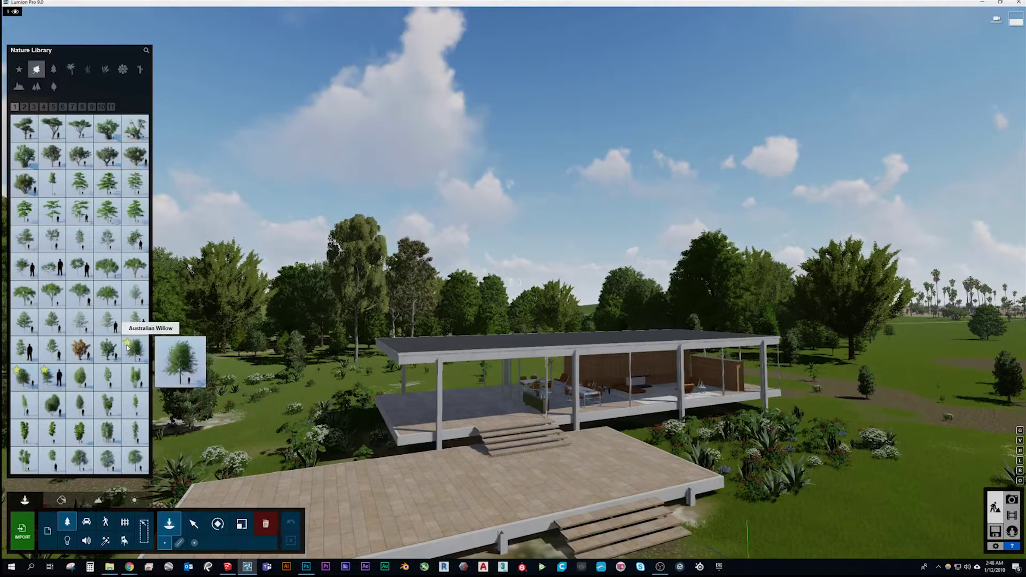
# Show page 1 of the favorites in the Nature Library
pyautogui.click(19, 74)
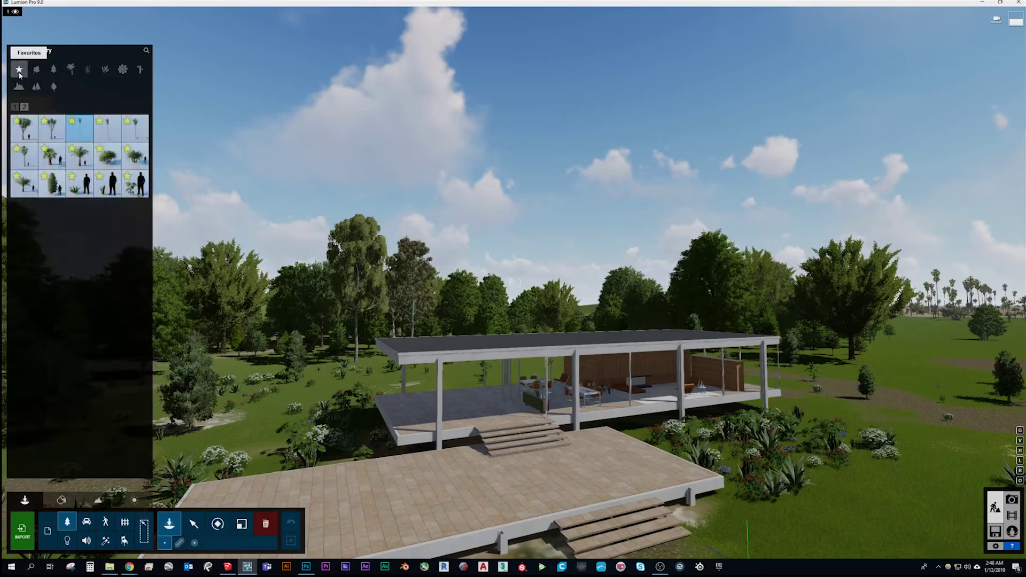
pyautogui.click(15, 107)
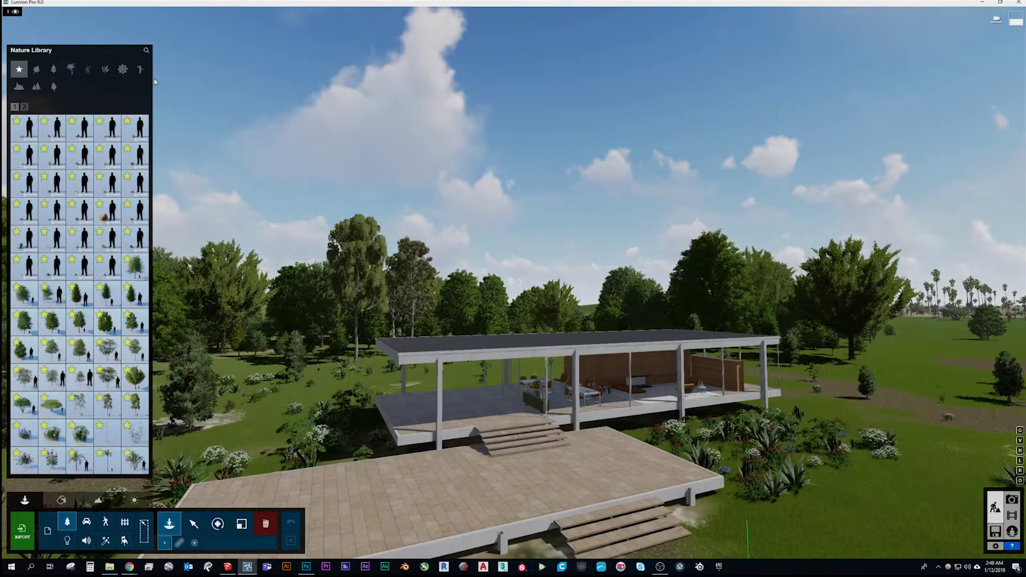
pyautogui.moveTo(45, 121)
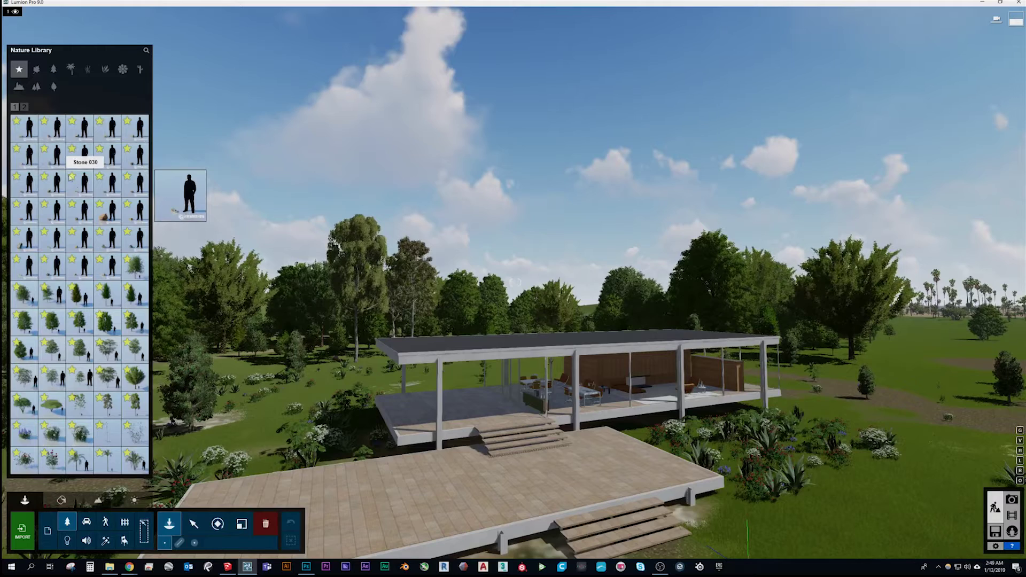
# Check the favorites in the Transport library and return to page 1 of the Nature Library favorites
pyautogui.click(87, 522)
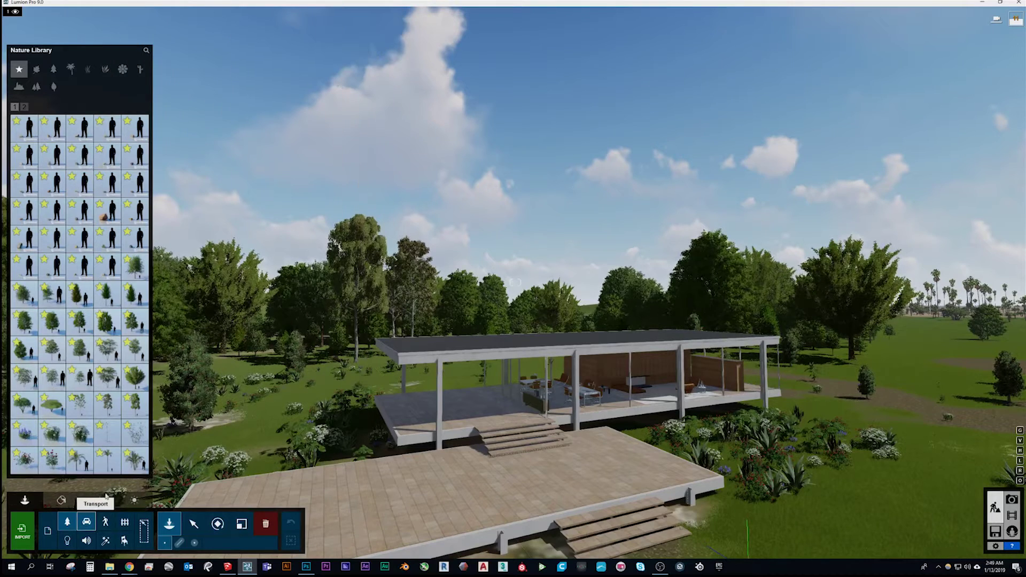
pyautogui.click(23, 76)
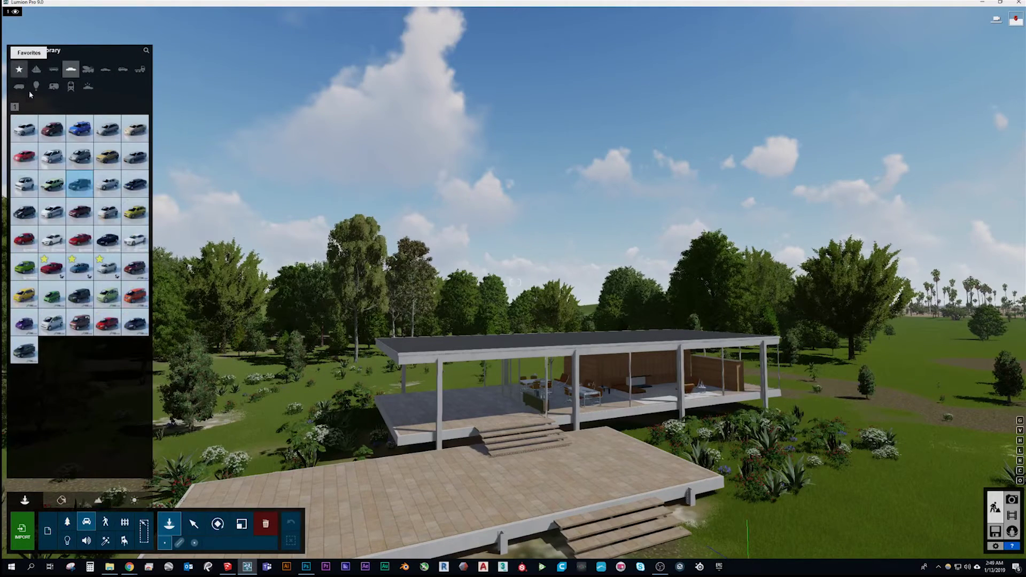
pyautogui.click(68, 521)
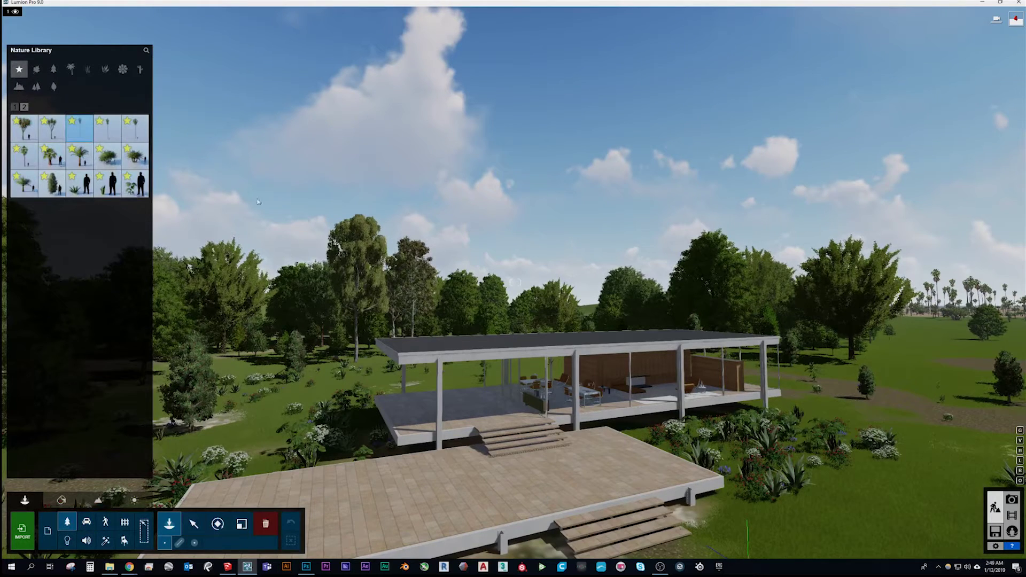
pyautogui.click(17, 106)
# Place a cluster of nine different favorite stones, including a large reddish boulder, on the open lawn near the eucalyptus trees
pyautogui.moveTo(312, 311)
pyautogui.mouseDown(button='right')
pyautogui.moveTo(297, 317)
pyautogui.moveTo(312, 325)
pyautogui.mouseUp(button='right')
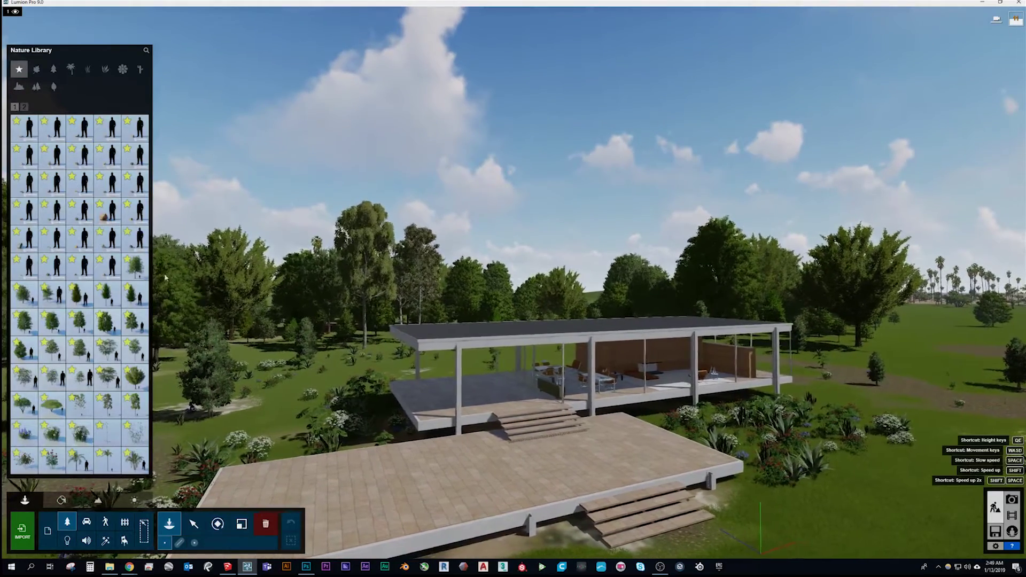
pyautogui.moveTo(26, 243)
pyautogui.moveTo(336, 305); pyautogui.dragTo(181, 318, button='right')
pyautogui.press('w')
pyautogui.press('w')
pyautogui.press('w')
pyautogui.press('w')
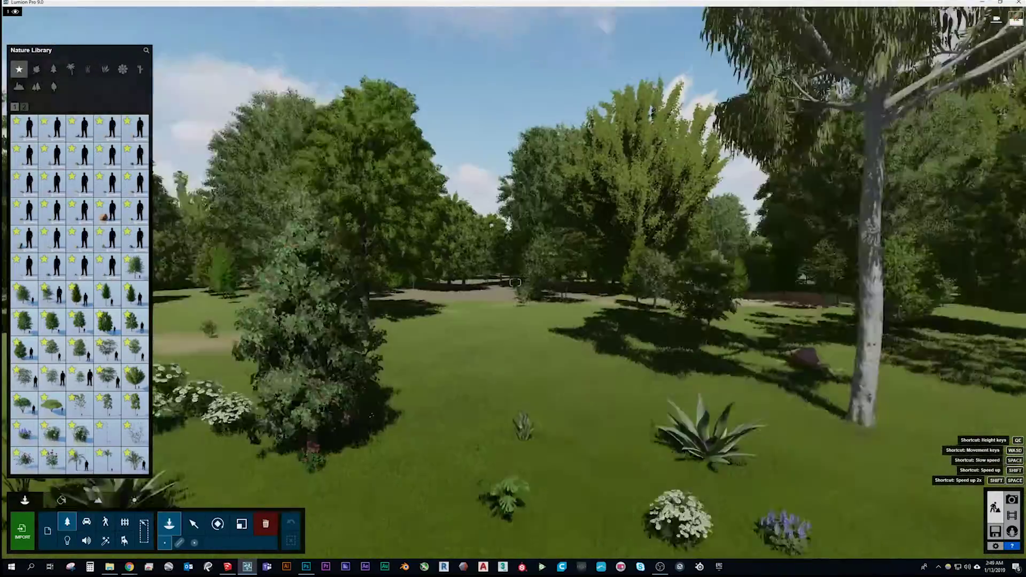
pyautogui.press('w')
pyautogui.press('a')
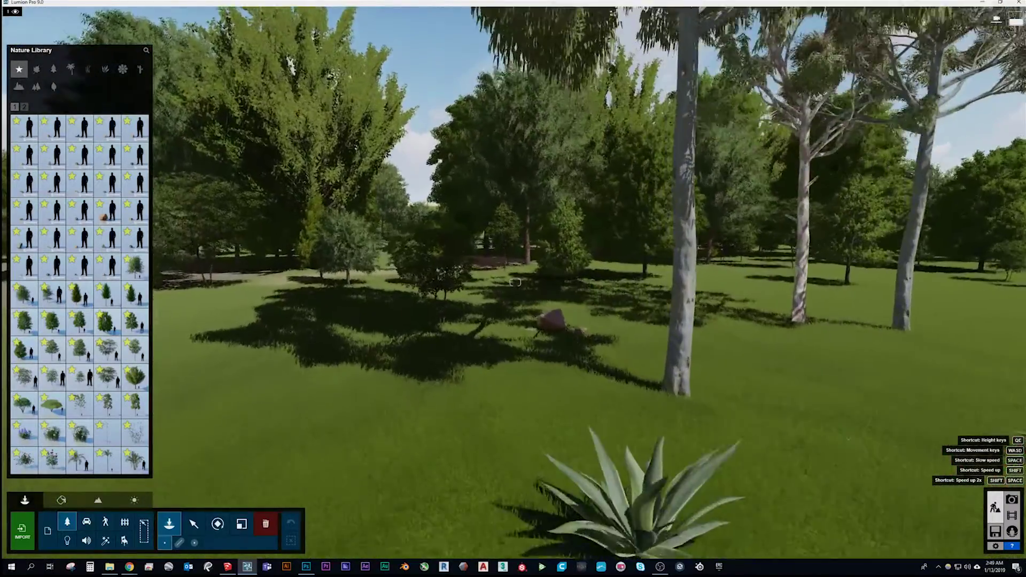
pyautogui.moveTo(515, 282); pyautogui.dragTo(689, 282, button='right')
pyautogui.press('w')
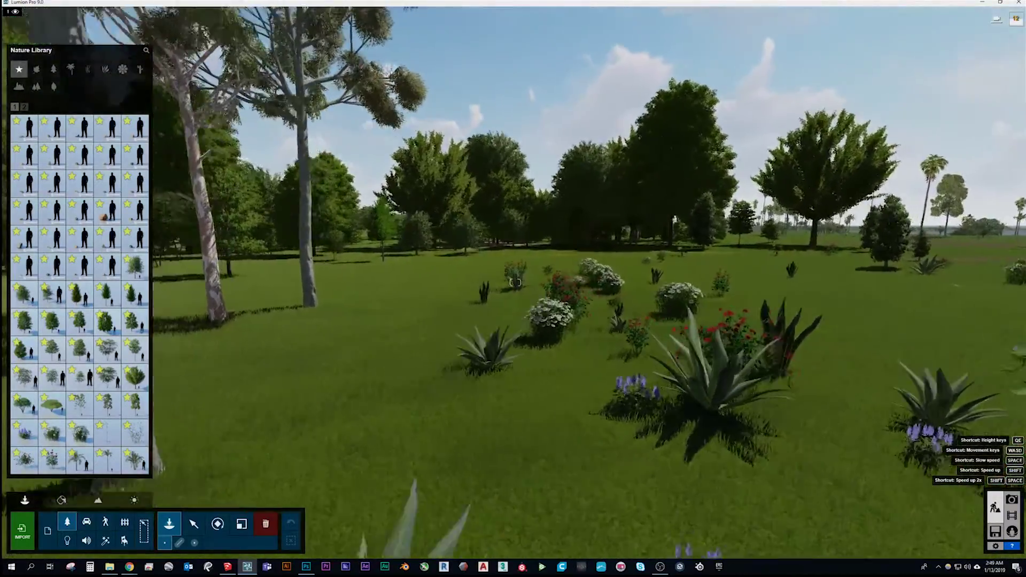
pyautogui.press('s')
pyautogui.press('d')
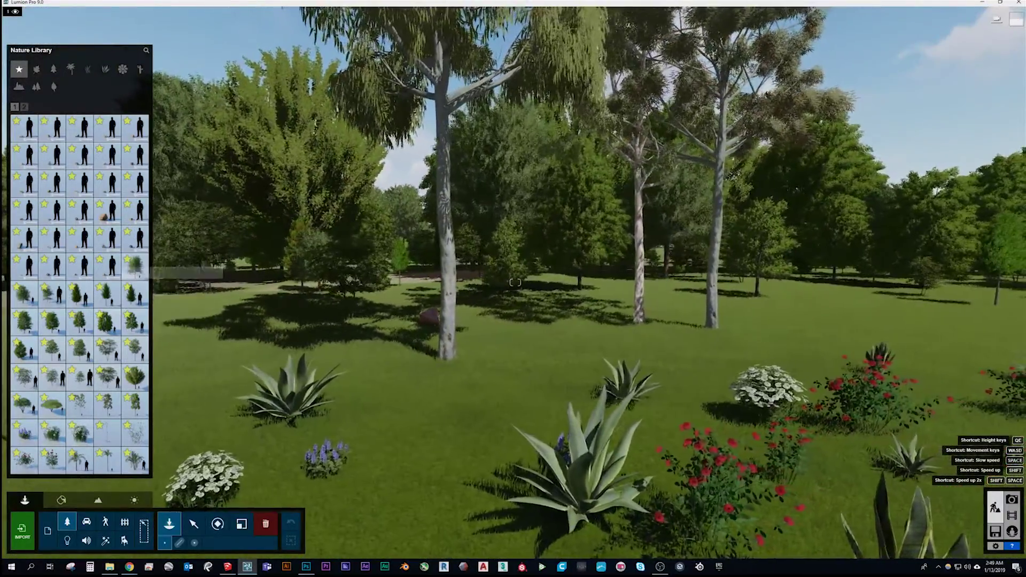
pyautogui.moveTo(515, 282); pyautogui.dragTo(855, 282, button='right')
pyautogui.press('w')
pyautogui.press('a')
pyautogui.press('w')
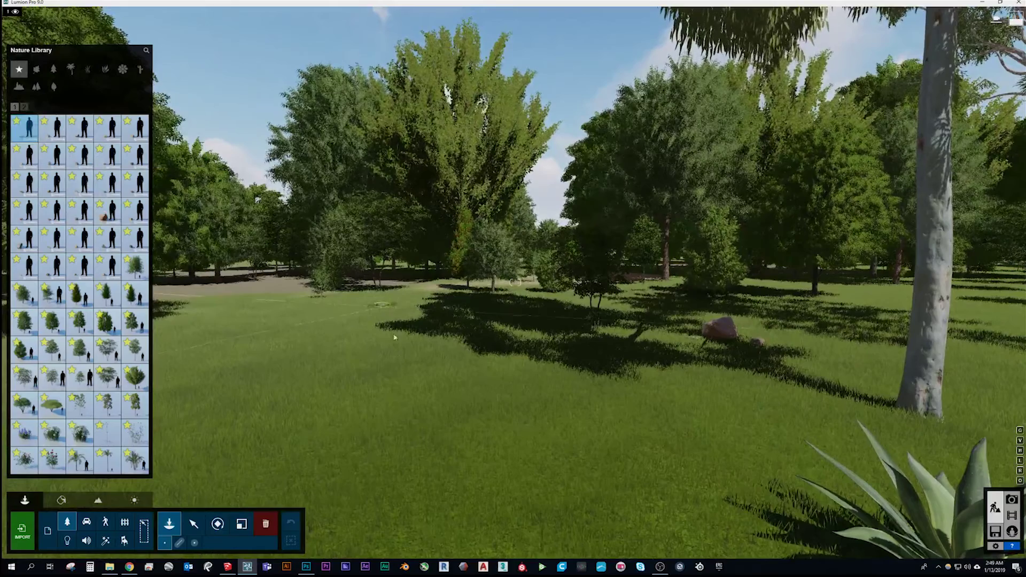
pyautogui.click(406, 396)
pyautogui.moveTo(406, 395); pyautogui.dragTo(197, 331, button='right')
pyautogui.press('w')
pyautogui.press('s')
pyautogui.press('s')
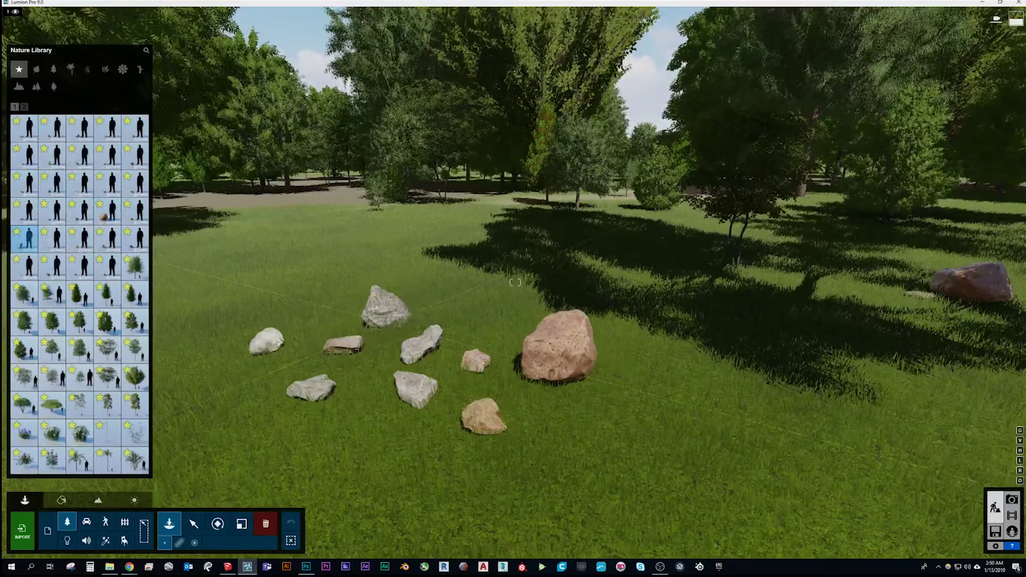
# Examine the surface detail of the large reddish boulder and the small stones around it up close
pyautogui.moveTo(385, 321); pyautogui.dragTo(427, 374, button='right')
pyautogui.press('w')
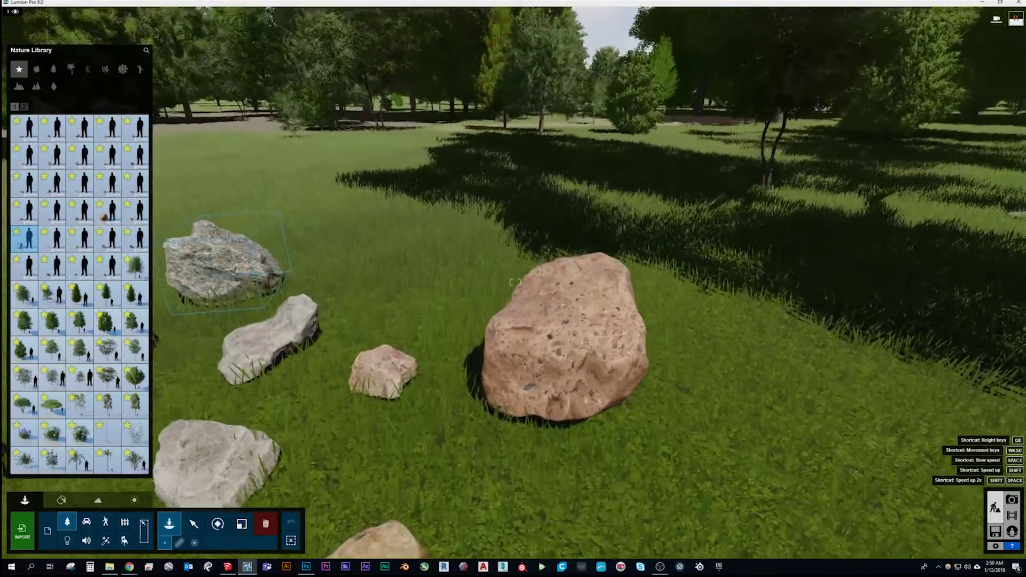
pyautogui.press('w')
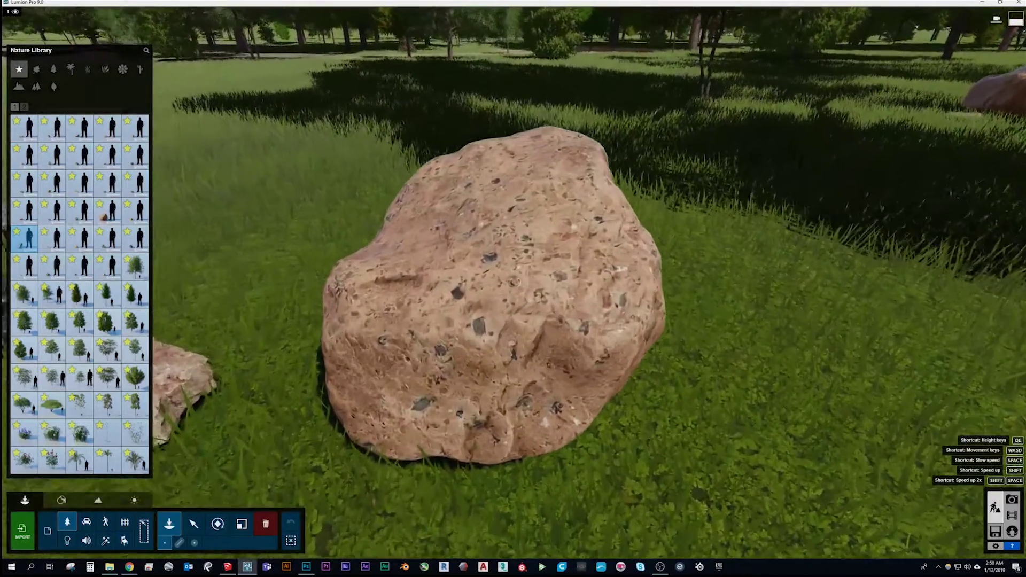
pyautogui.press('w')
pyautogui.moveTo(515, 282); pyautogui.dragTo(320, 358, button='right')
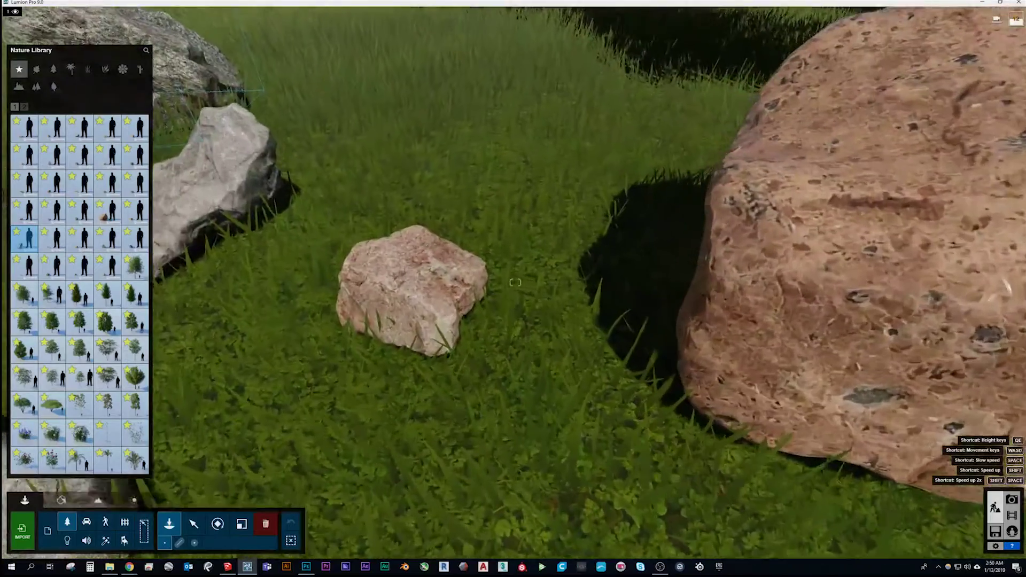
pyautogui.press('w')
pyautogui.moveTo(515, 282); pyautogui.dragTo(427, 177, button='right')
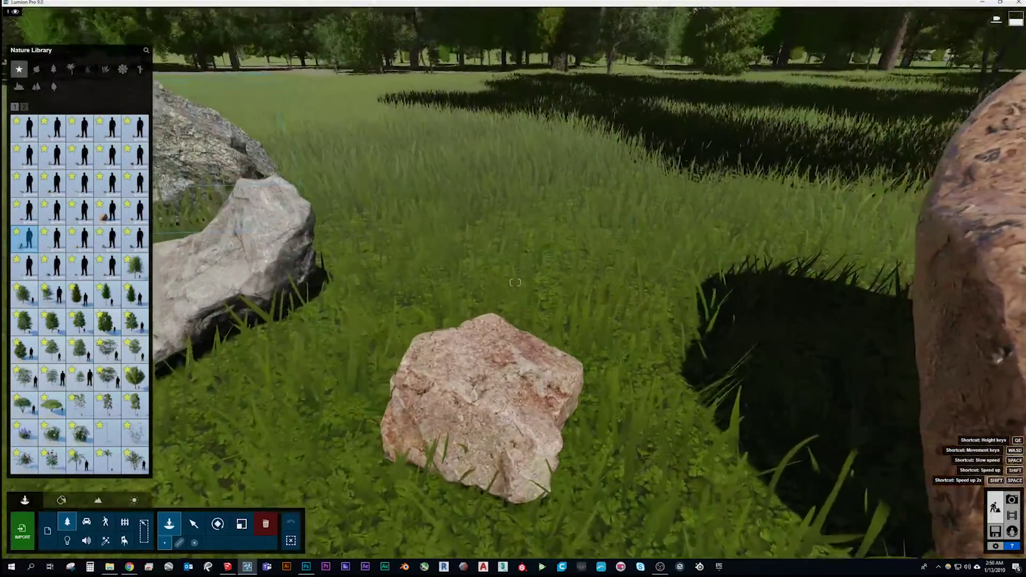
pyautogui.press('s')
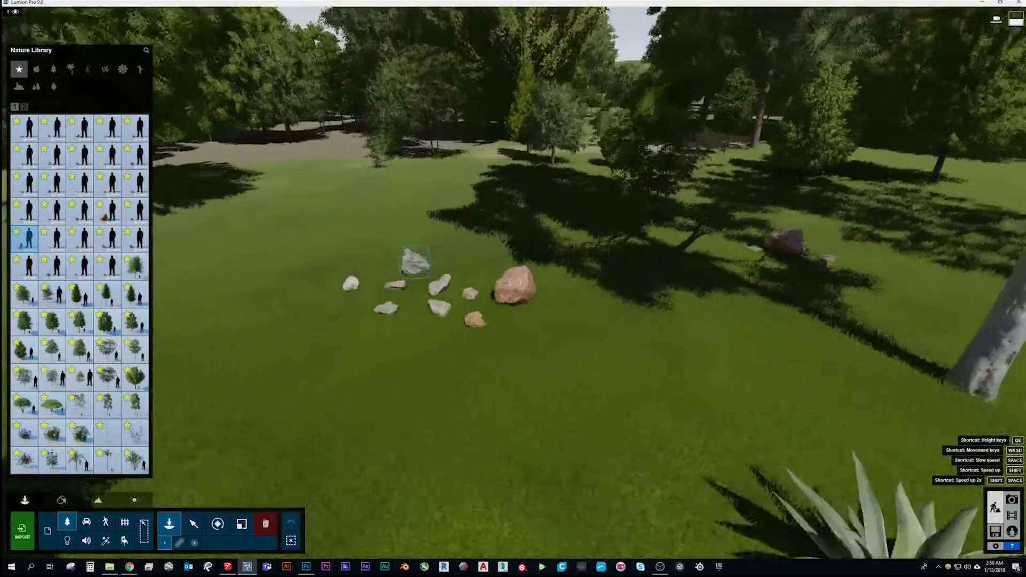
pyautogui.press('s')
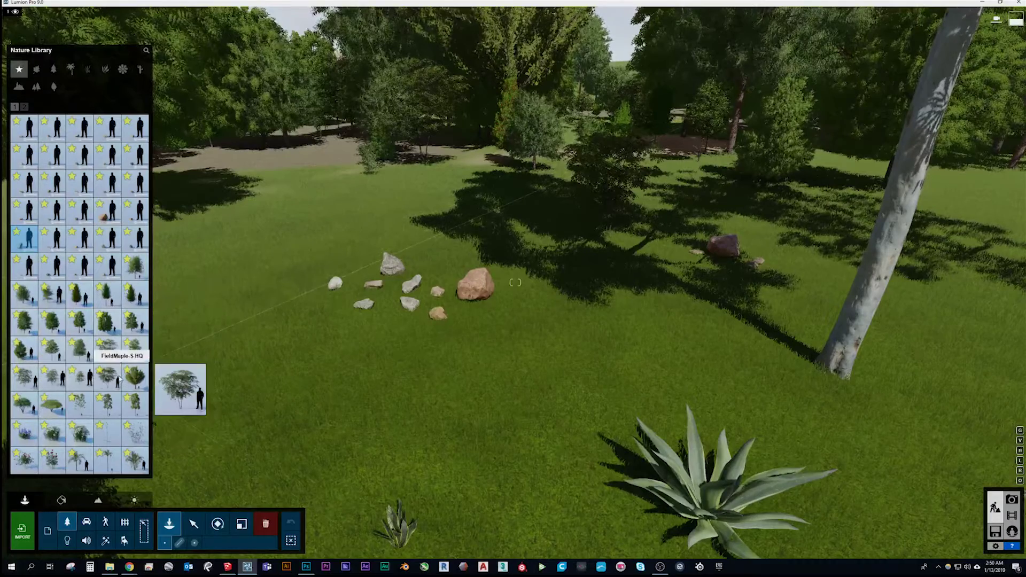
# Survey the trees, shrubs and flowers surrounding the stone cluster from several distances and angles
pyautogui.press('w')
pyautogui.moveTo(208, 378); pyautogui.dragTo(246, 332, button='right')
pyautogui.press('s')
pyautogui.moveTo(381, 326); pyautogui.dragTo(380, 312, button='right')
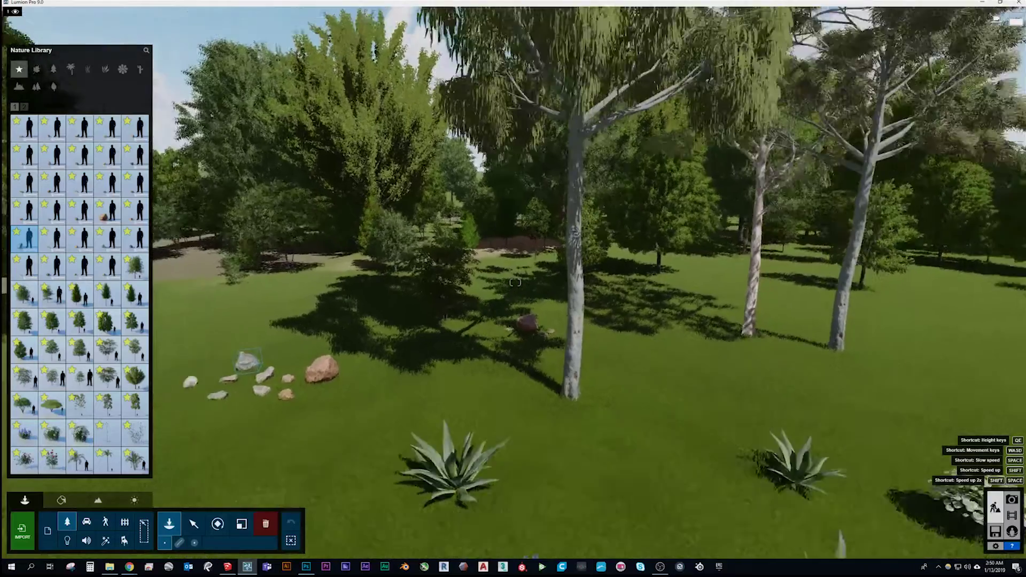
pyautogui.press('s')
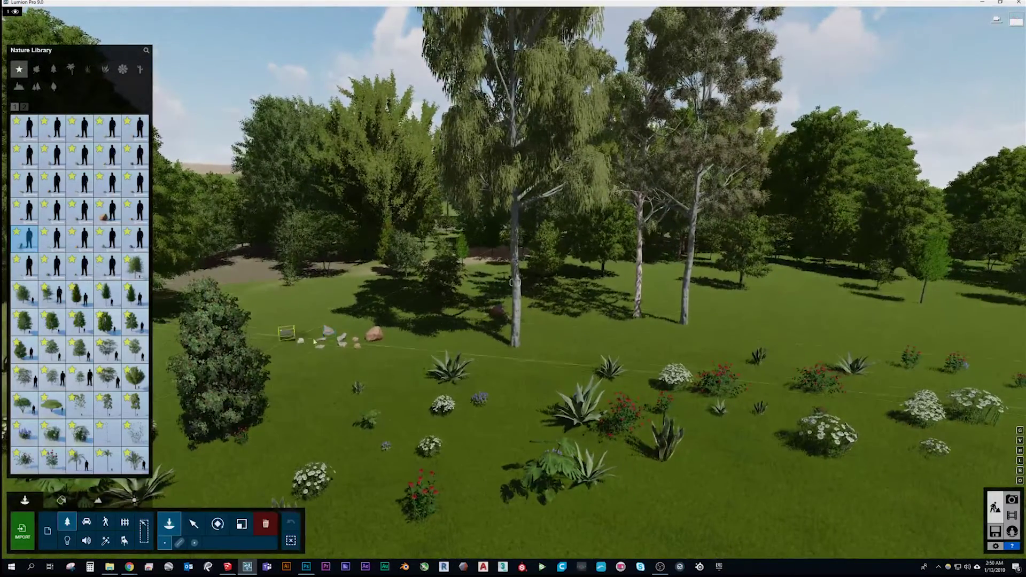
pyautogui.moveTo(342, 335); pyautogui.dragTo(324, 338, button='right')
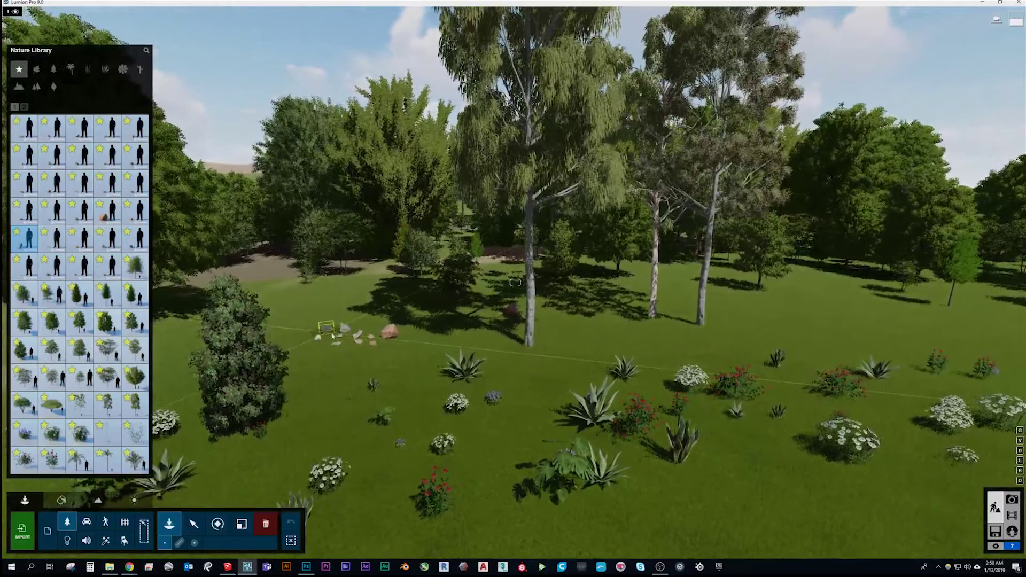
pyautogui.press('w')
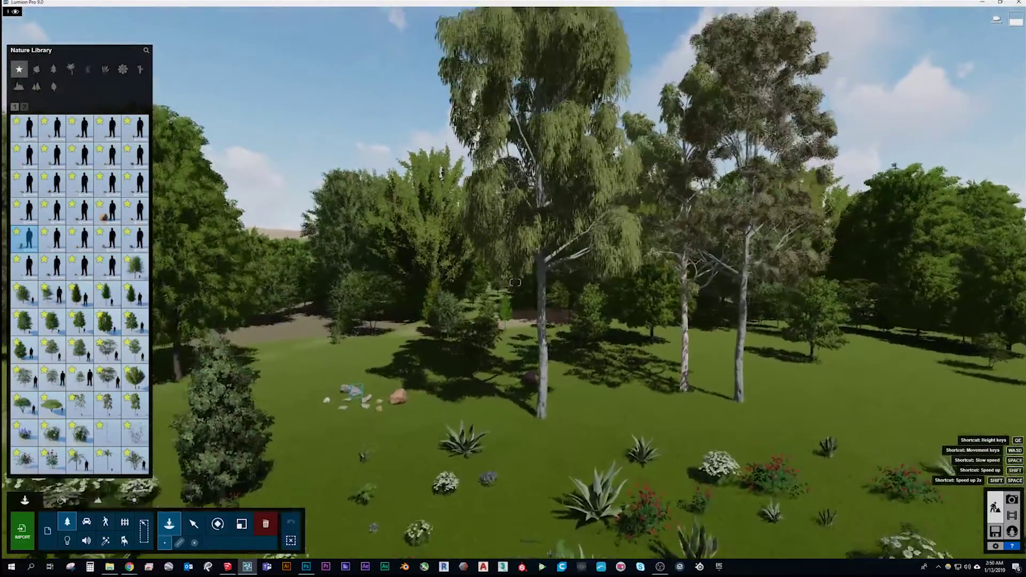
pyautogui.press('s')
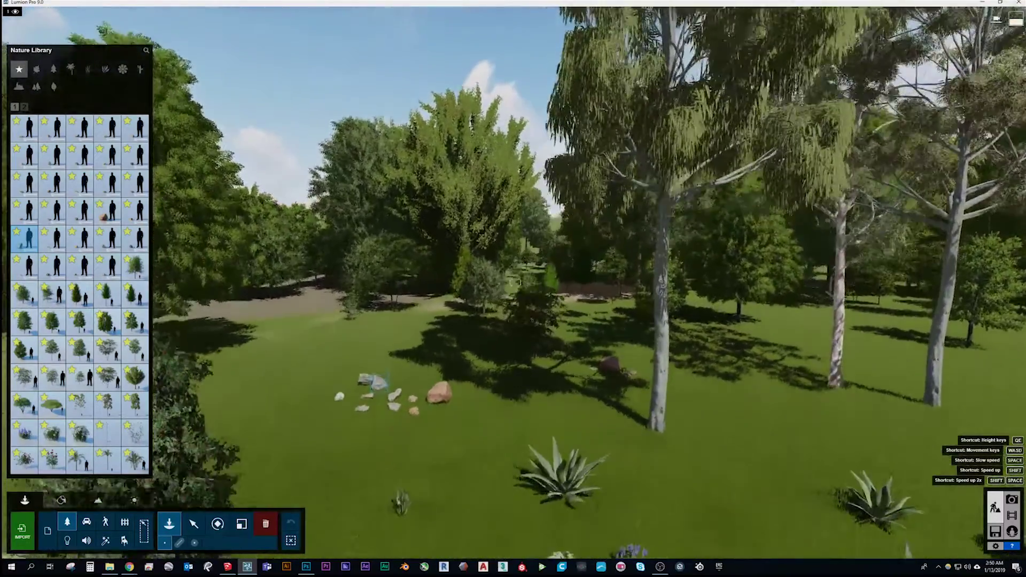
pyautogui.press('s')
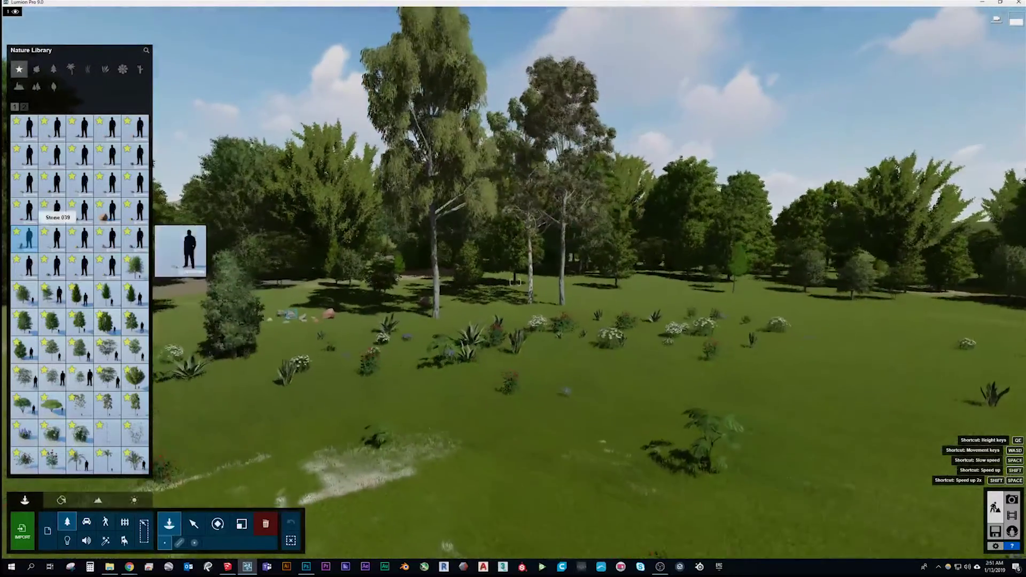
pyautogui.press('s')
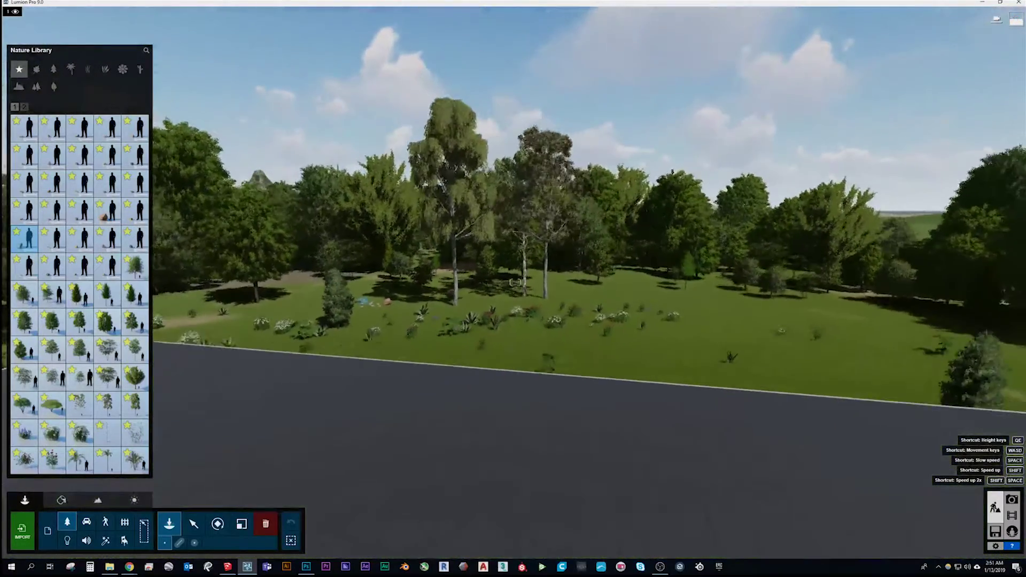
pyautogui.press('w')
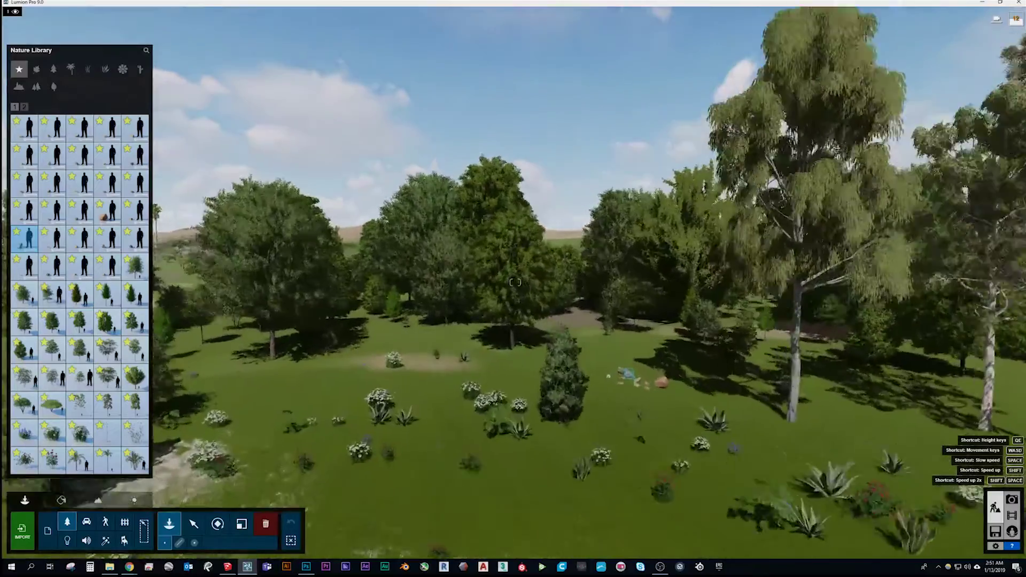
pyautogui.press('w')
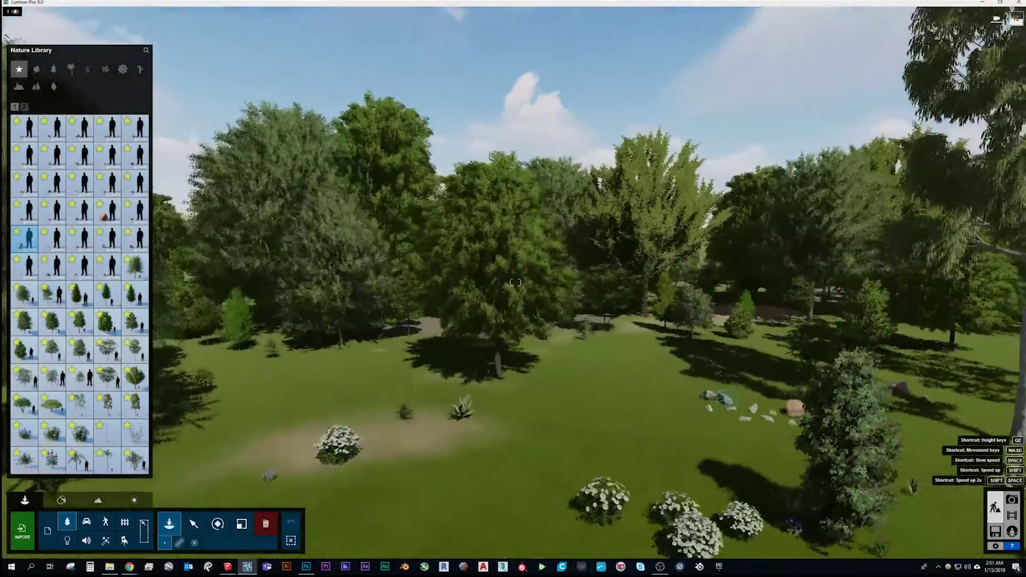
pyautogui.press('w')
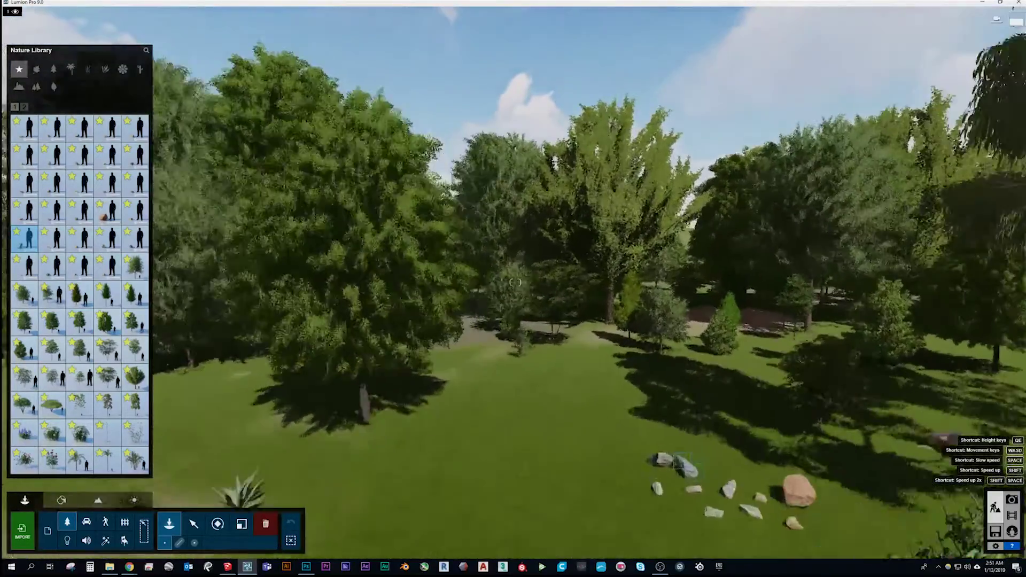
# Survey the eucalyptus trees, the stone cluster and the agaves and flowers planted on the surrounding lawn
pyautogui.press('s')
pyautogui.press('d')
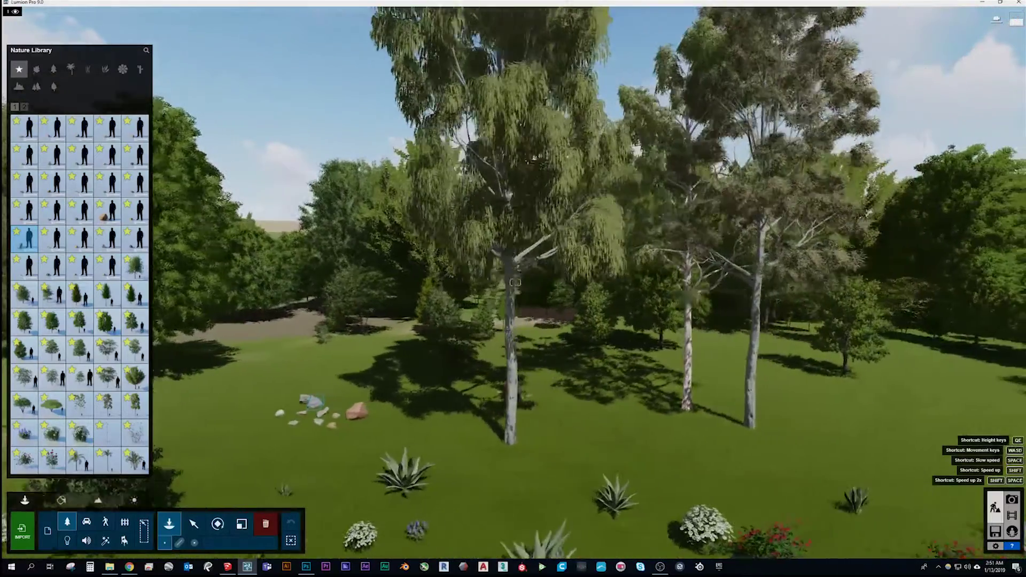
pyautogui.press('d')
pyautogui.moveTo(47, 314)
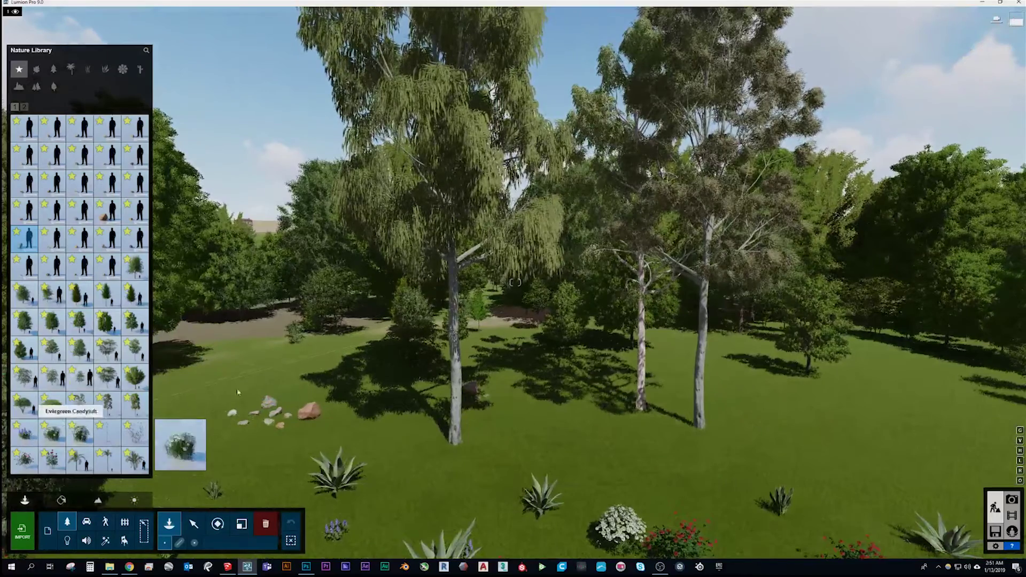
pyautogui.moveTo(269, 401); pyautogui.dragTo(417, 416, button='right')
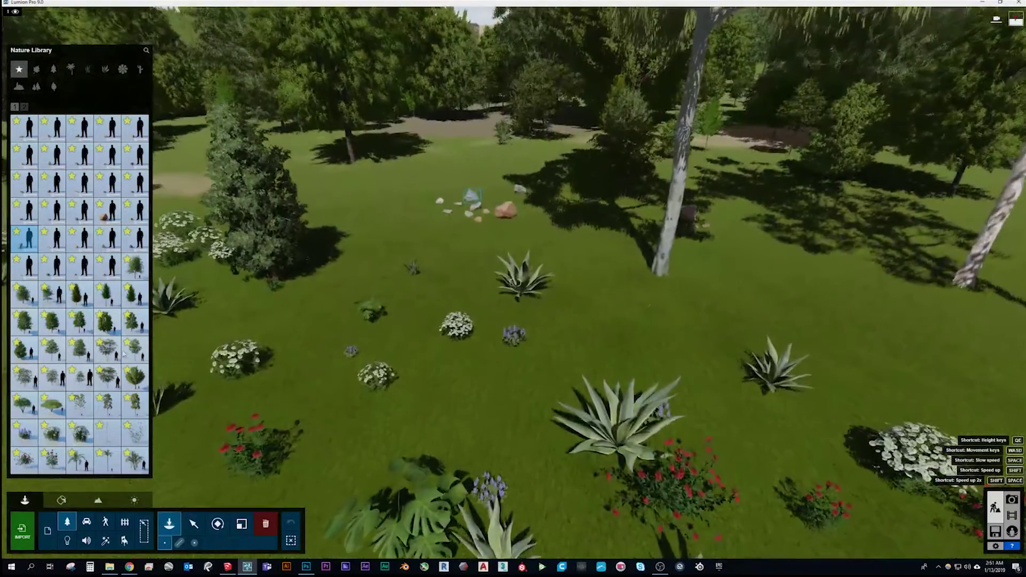
pyautogui.moveTo(352, 438); pyautogui.dragTo(299, 422, button='right')
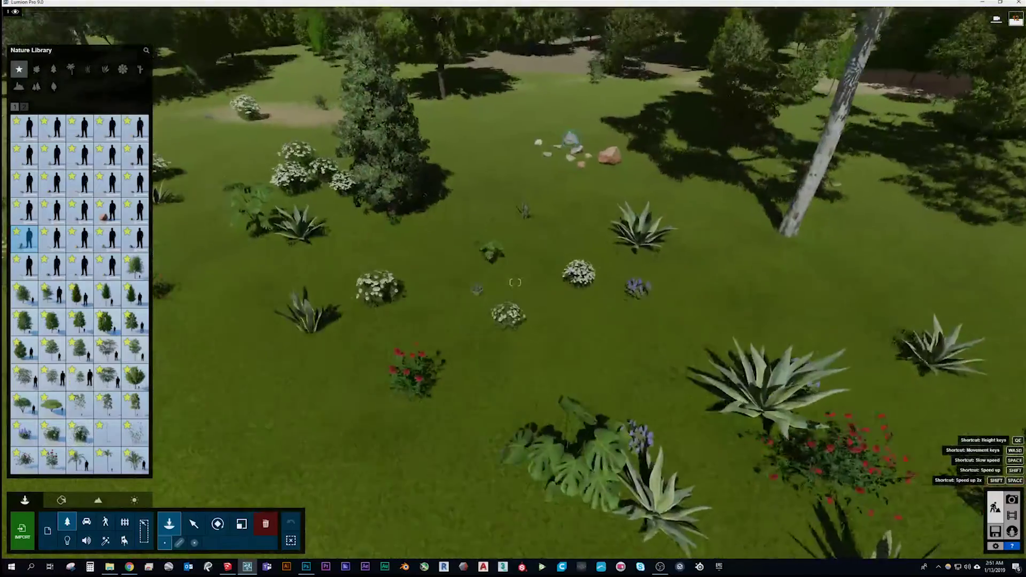
pyautogui.moveTo(515, 282); pyautogui.dragTo(515, 224, button='right')
pyautogui.press('a')
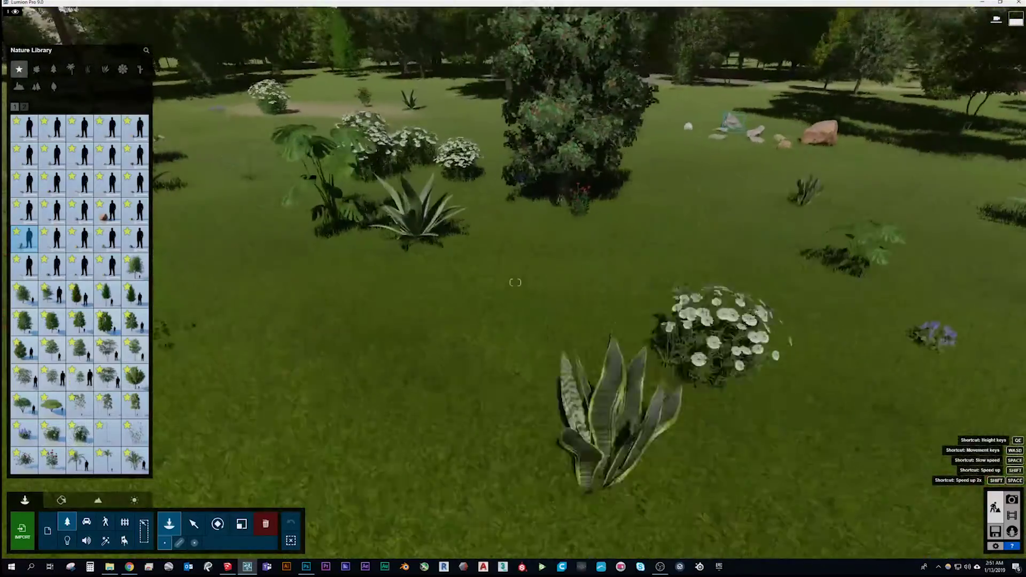
pyautogui.moveTo(514, 282); pyautogui.dragTo(455, 253, button='right')
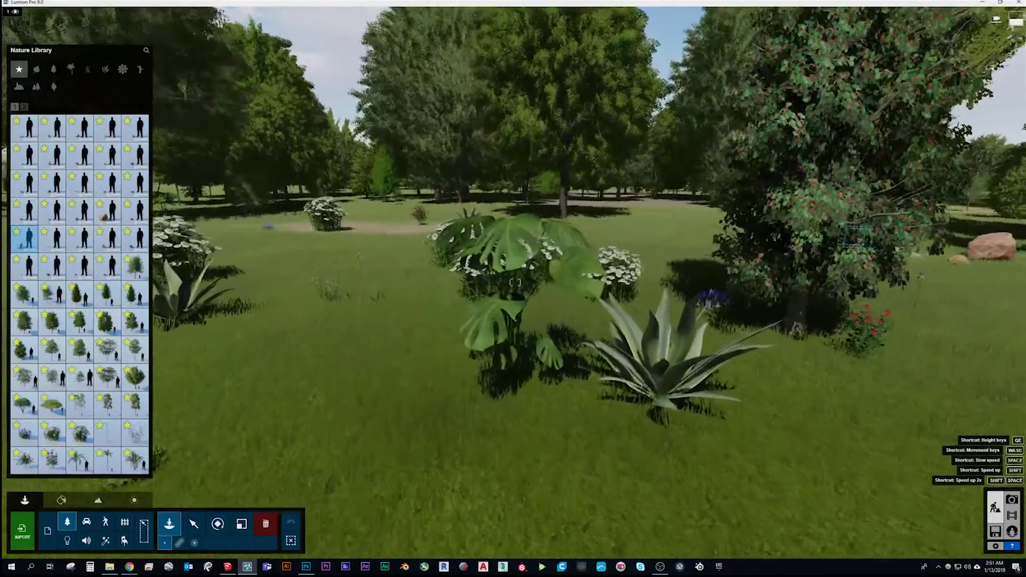
# Examine the large-leaved plant, agaves and white flowering bushes beside the red-berried tree up close
pyautogui.press('s')
pyautogui.moveTo(462, 369); pyautogui.dragTo(356, 461, button='right')
pyautogui.press('w')
pyautogui.press('w')
pyautogui.press('s')
pyautogui.moveTo(515, 283); pyautogui.dragTo(740, 291, button='right')
pyautogui.press('s')
pyautogui.press('d')
pyautogui.press('s')
pyautogui.press('d')
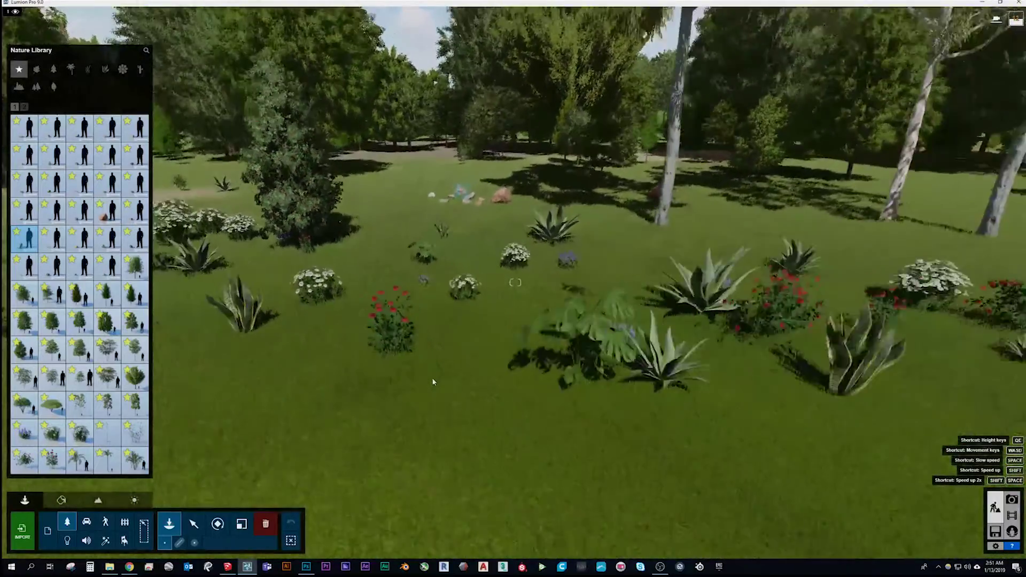
# Inspect the red, white and purple flower clumps on the open lawn in front of the eucalyptus trees
pyautogui.press('s')
pyautogui.press('d')
pyautogui.moveTo(434, 381); pyautogui.dragTo(700, 380, button='right')
pyautogui.press('w')
pyautogui.press('w')
pyautogui.press('d')
pyautogui.press('s')
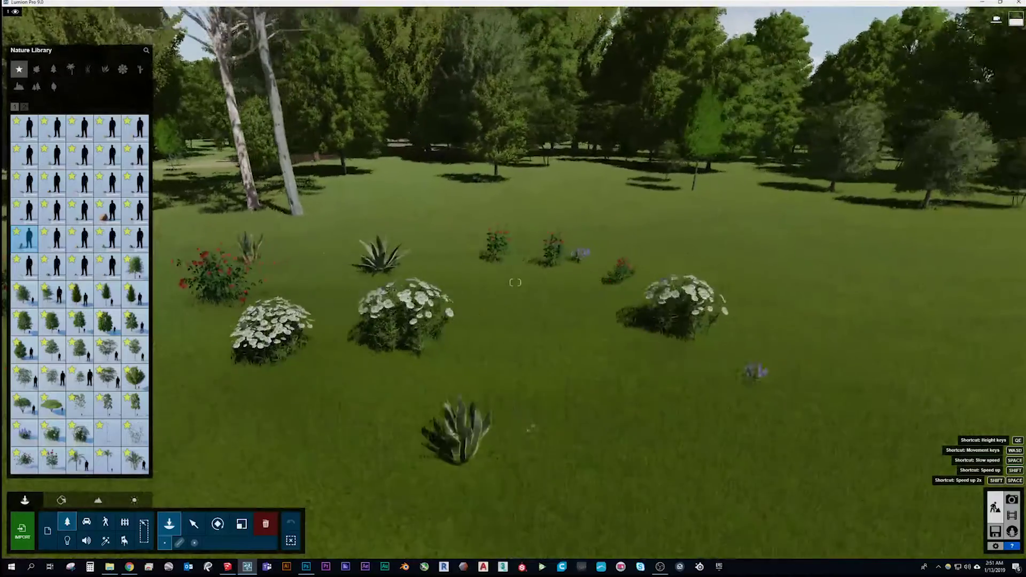
pyautogui.press('e')
pyautogui.press('d')
pyautogui.press('w')
pyautogui.moveTo(437, 405); pyautogui.dragTo(273, 438, button='right')
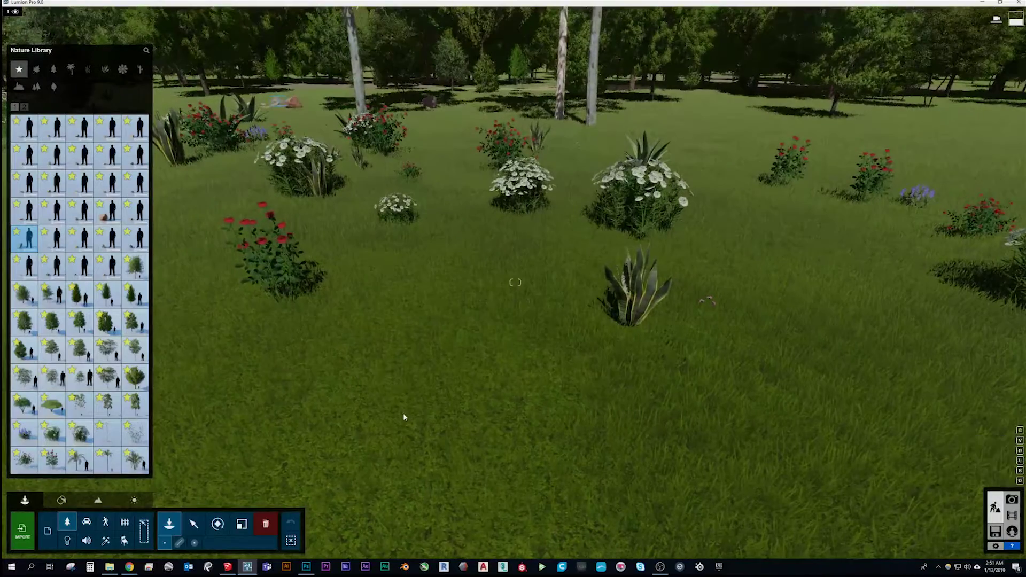
# Try placing a grey rock on the grass in front of the flower clumps
pyautogui.click(404, 417)
pyautogui.press('a')
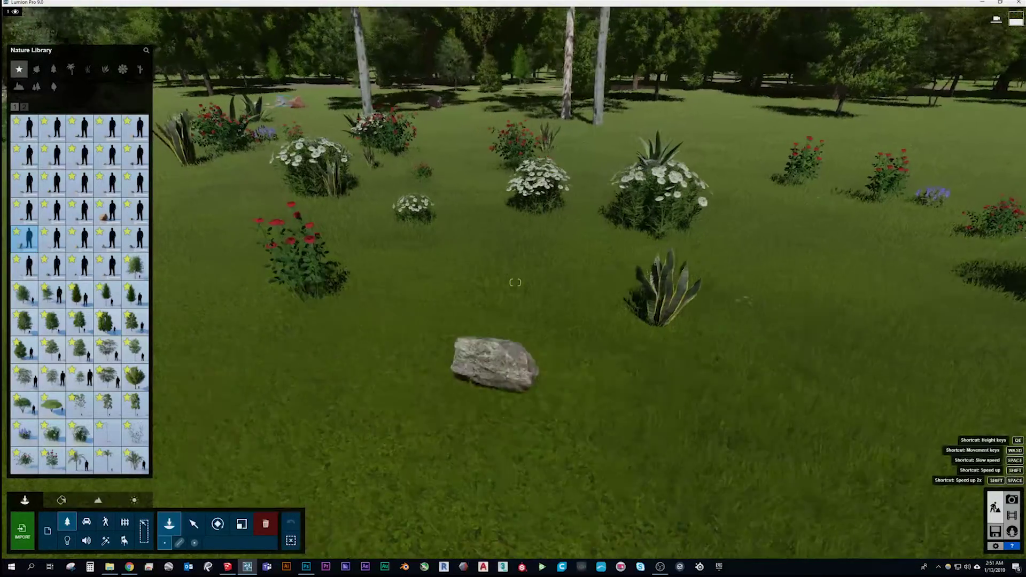
pyautogui.moveTo(461, 374); pyautogui.dragTo(476, 345, button='right')
pyautogui.click(496, 357)
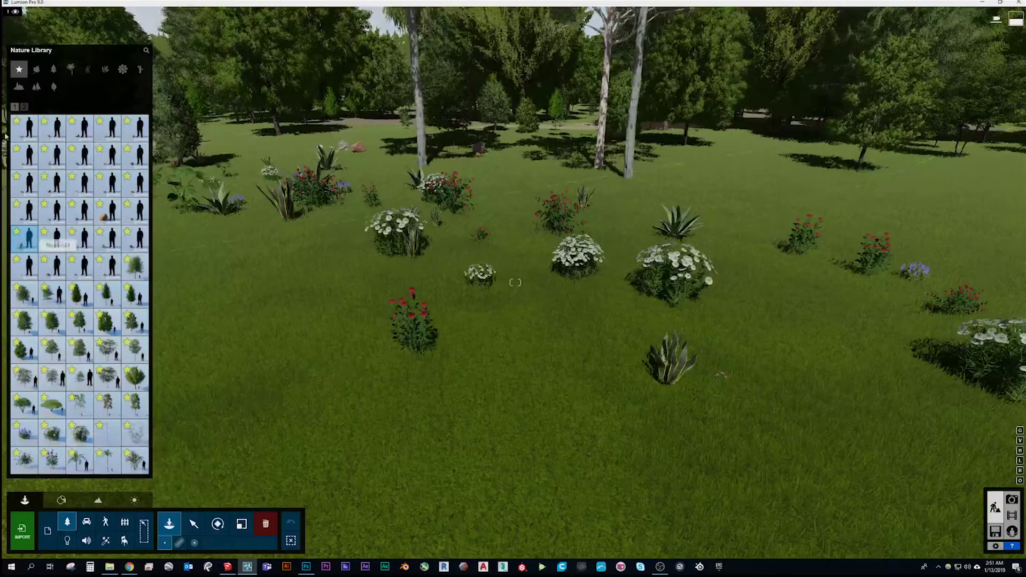
# Show page 2 of the Nature Library favorites and examine the palms planted along the shore
pyautogui.click(23, 106)
pyautogui.moveTo(257, 139); pyautogui.dragTo(96, 120, button='right')
pyautogui.press('q')
pyautogui.press('w')
pyautogui.moveTo(515, 282); pyautogui.dragTo(494, 353, button='right')
pyautogui.press('w')
pyautogui.press('w')
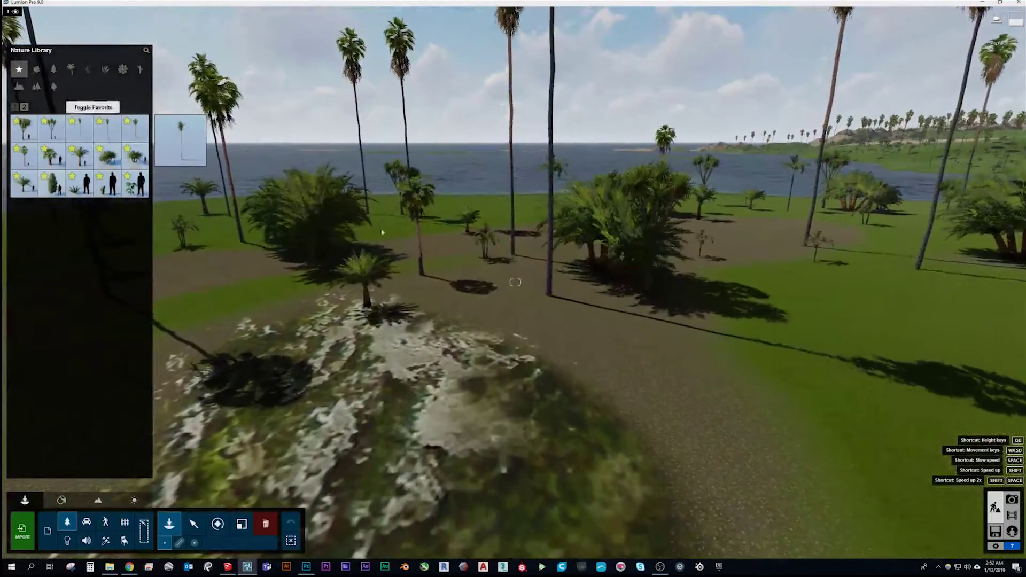
pyautogui.press('w')
pyautogui.moveTo(382, 232); pyautogui.dragTo(405, 180, button='right')
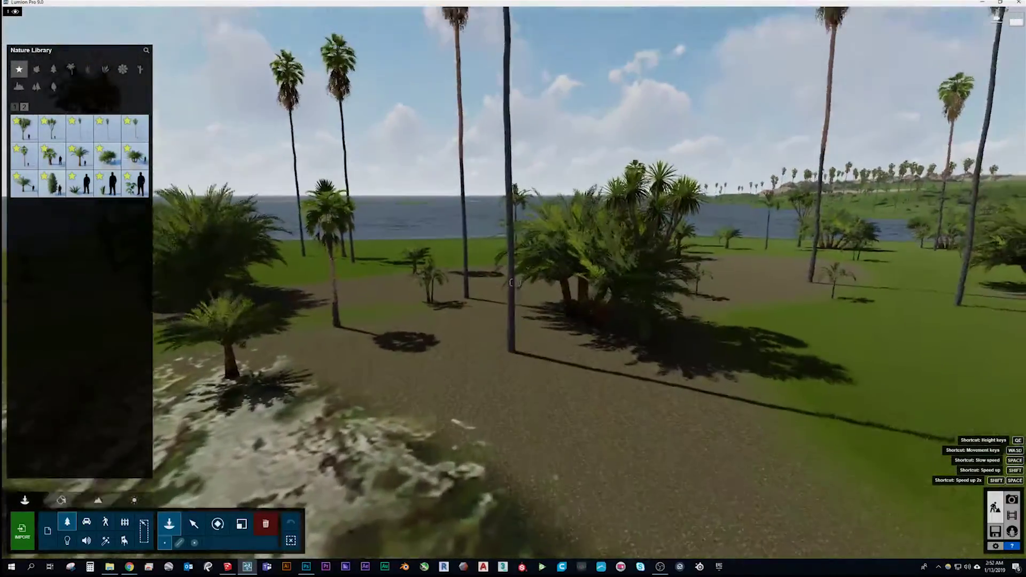
# Examine the tall palms against the sky, including the detail of their crowns up close
pyautogui.moveTo(512, 283)
pyautogui.mouseDown(button='right')
pyautogui.moveTo(518, 261)
pyautogui.moveTo(515, 282)
pyautogui.mouseUp(button='right')
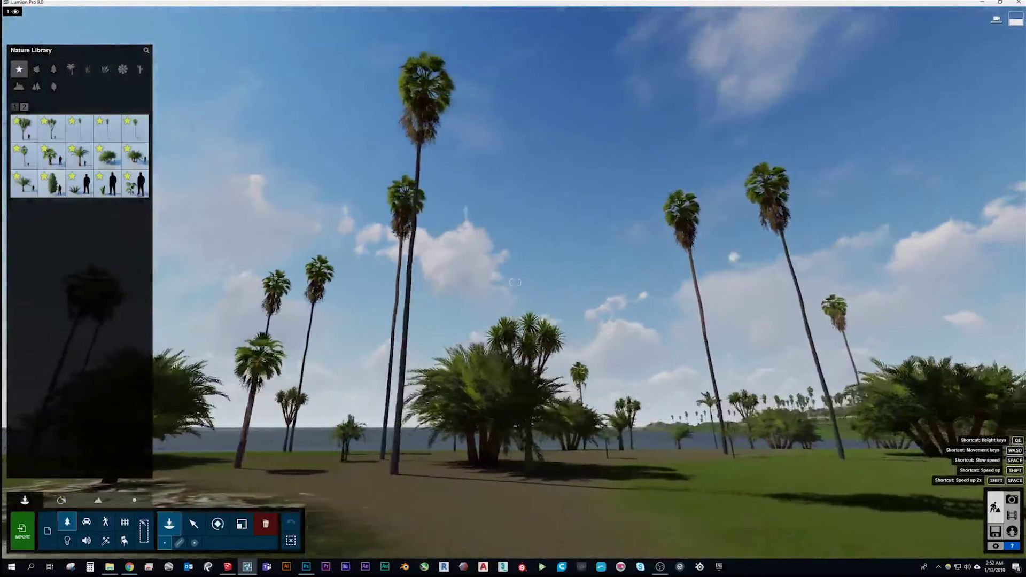
pyautogui.moveTo(514, 282); pyautogui.dragTo(514, 282, button='right')
pyautogui.press('w')
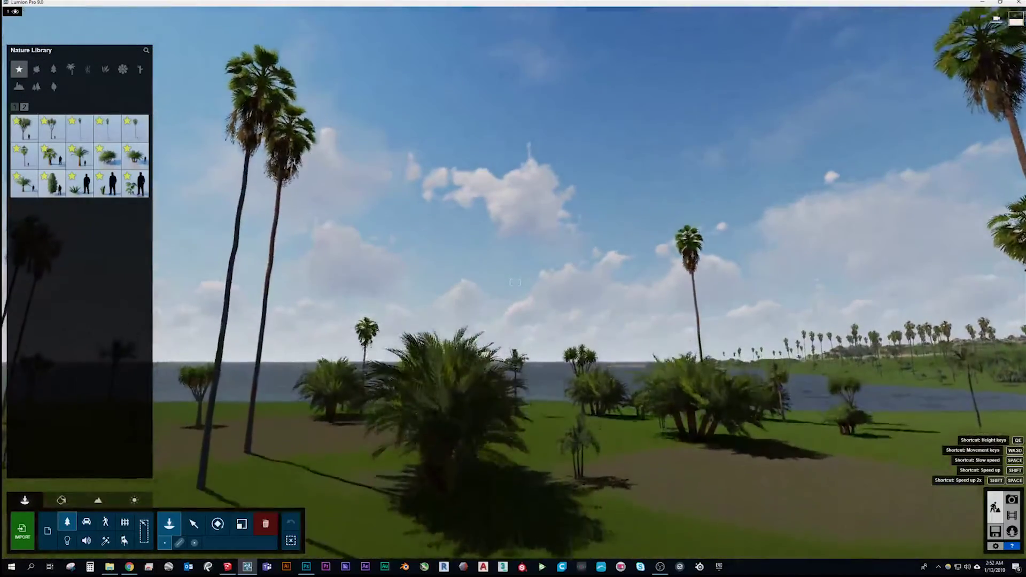
pyautogui.press('d')
pyautogui.press('q')
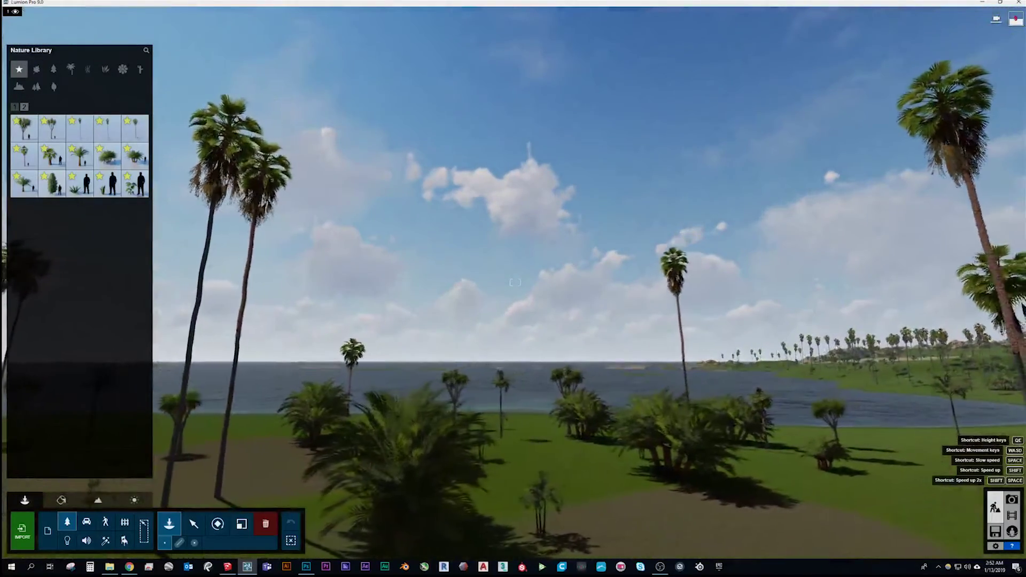
pyautogui.moveTo(515, 282)
pyautogui.mouseDown(button='right')
pyautogui.moveTo(505, 291)
pyautogui.moveTo(515, 282)
pyautogui.mouseUp(button='right')
pyautogui.press('w')
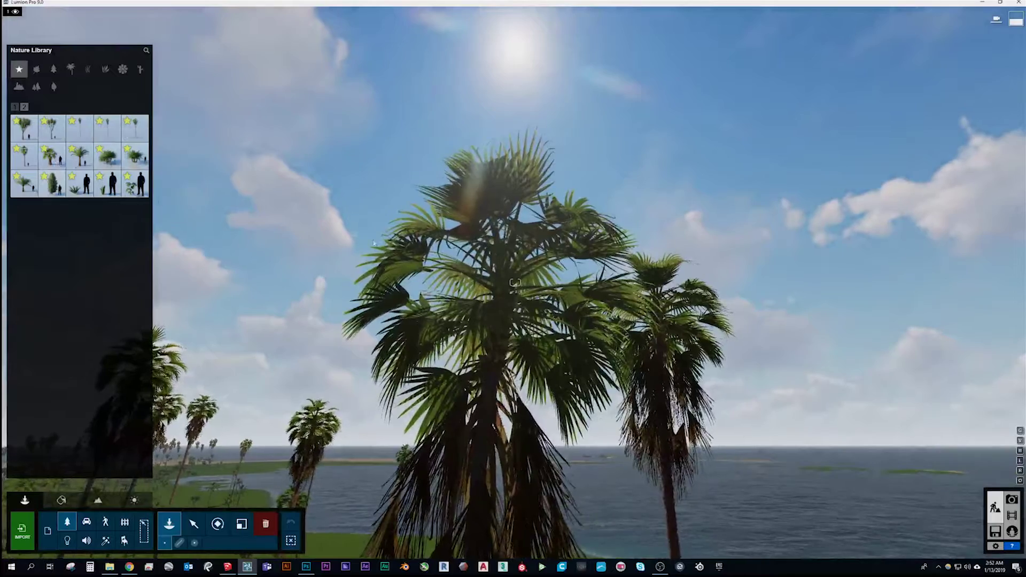
# Inspect the lone tall palm near the pavilion and the planting beds beside the terrace
pyautogui.moveTo(373, 244); pyautogui.dragTo(176, 332, button='right')
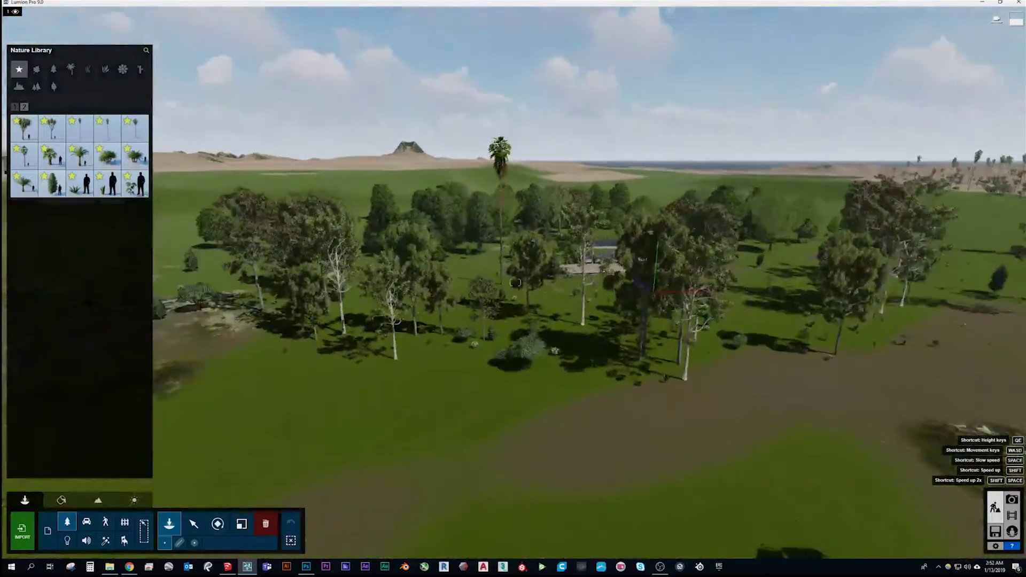
pyautogui.moveTo(515, 282); pyautogui.dragTo(515, 282, button='right')
pyautogui.press('w')
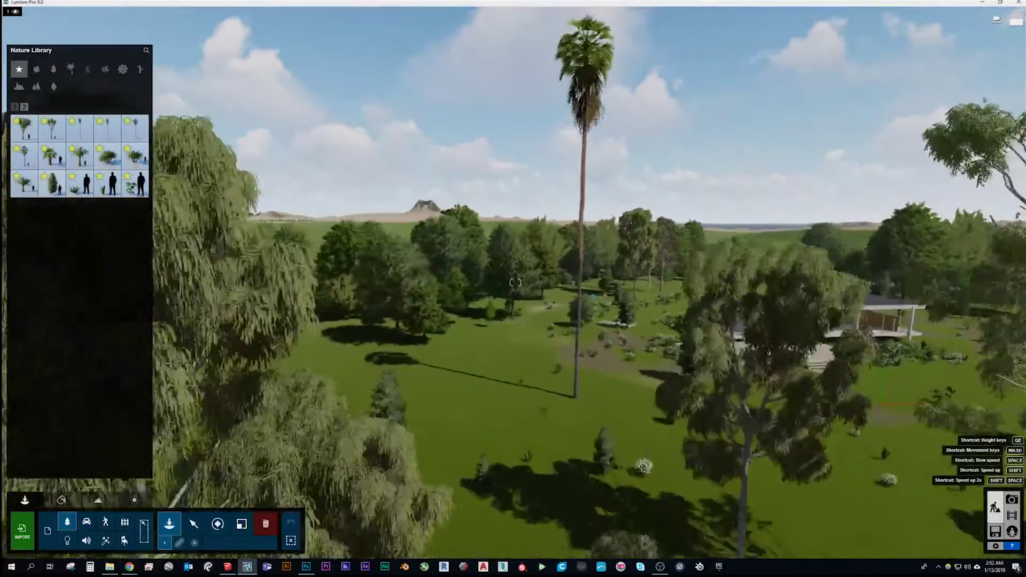
pyautogui.press('w')
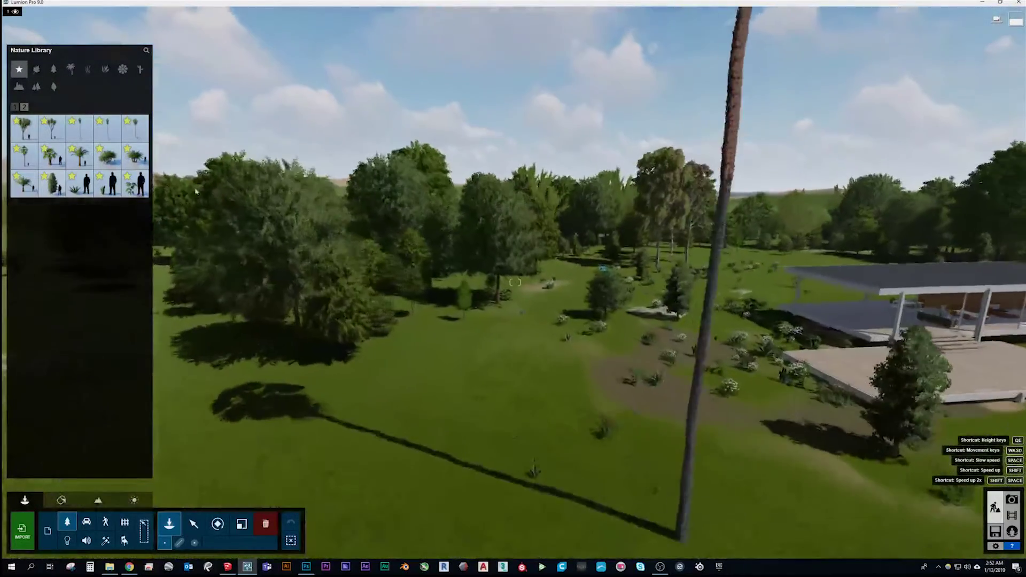
pyautogui.moveTo(70, 164)
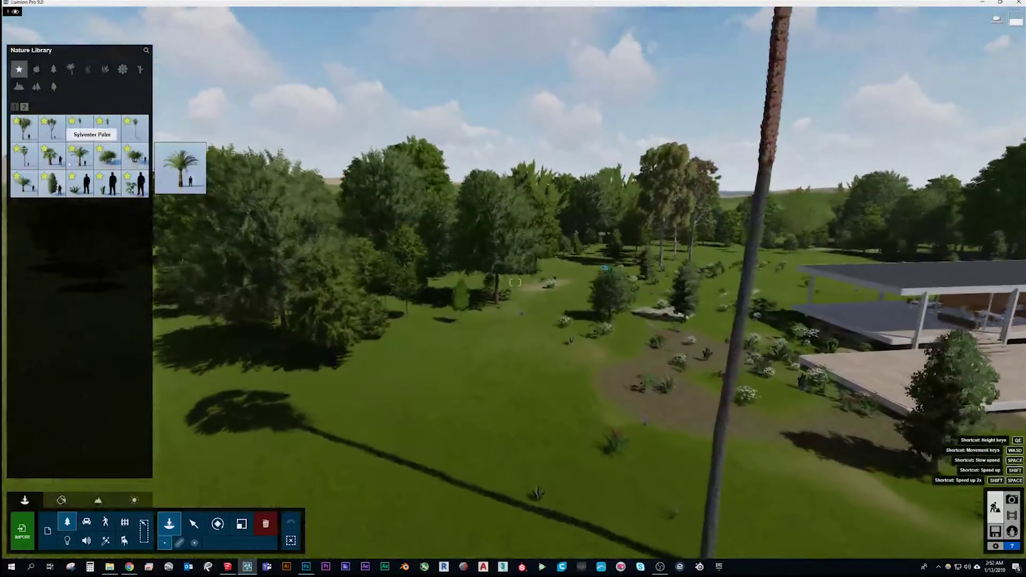
pyautogui.press('w')
pyautogui.moveTo(575, 310); pyautogui.dragTo(764, 310, button='right')
pyautogui.press('w')
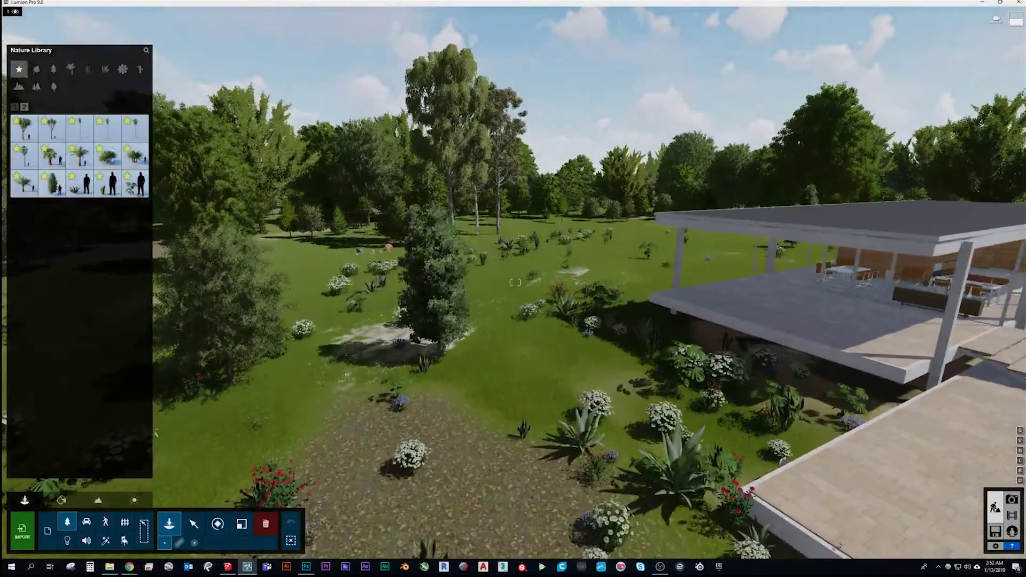
# Survey the glass pavilion, its terrace and the surrounding landscape from an elevated viewpoint
pyautogui.press('d')
pyautogui.moveTo(514, 282); pyautogui.dragTo(541, 273, button='right')
pyautogui.press('w')
pyautogui.press('e')
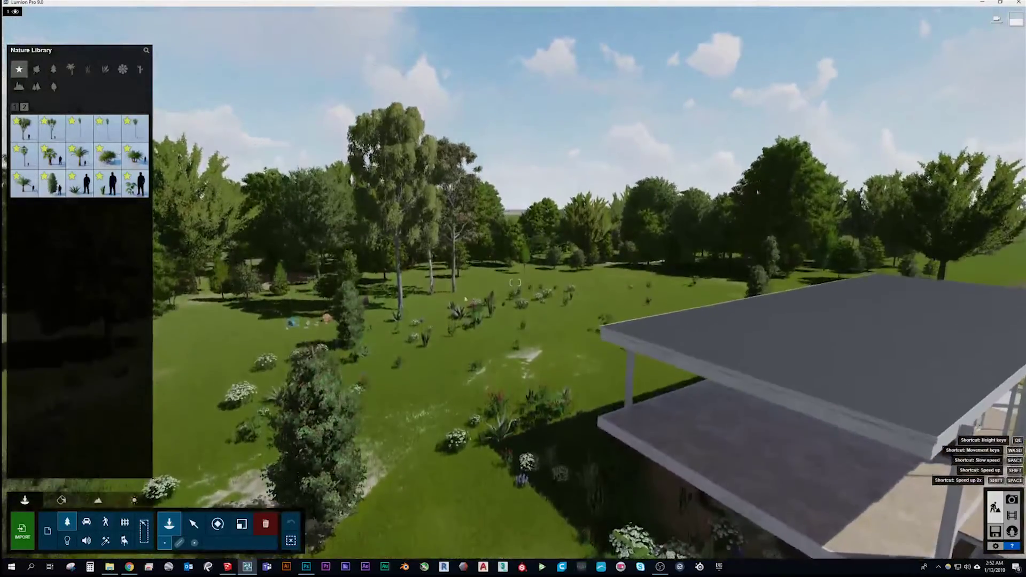
pyautogui.press('s')
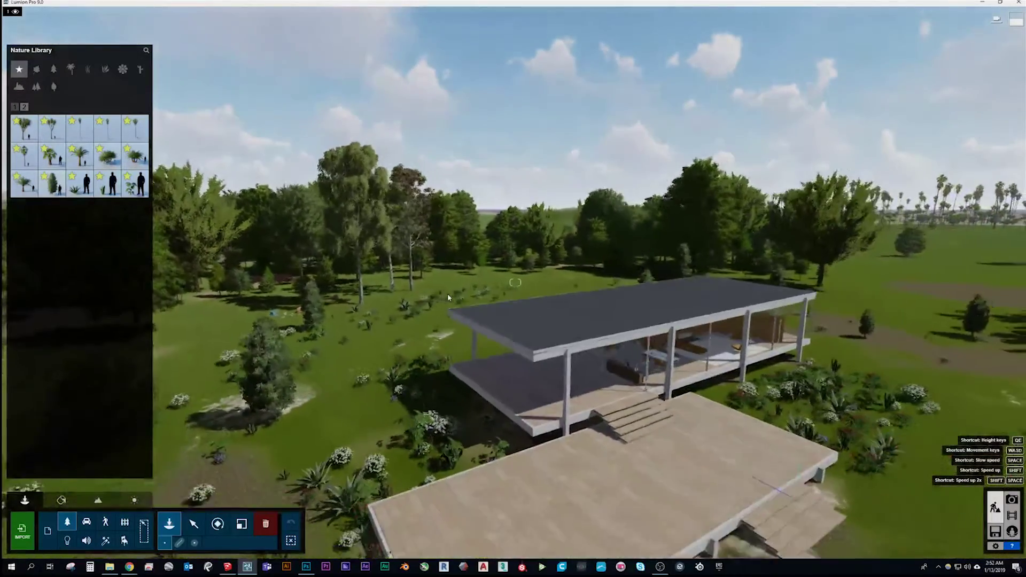
pyautogui.press('s')
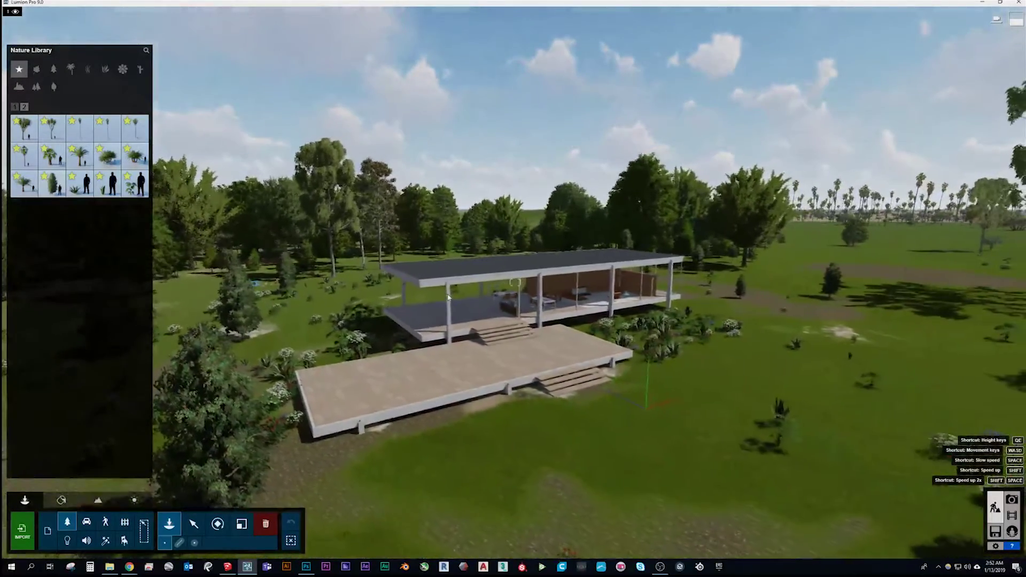
pyautogui.press('d')
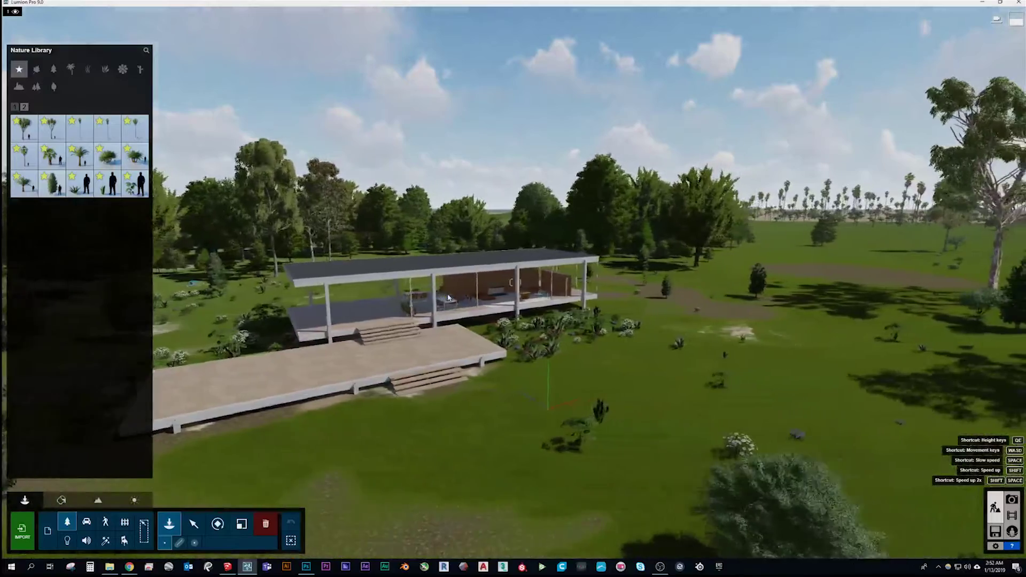
pyautogui.press('d')
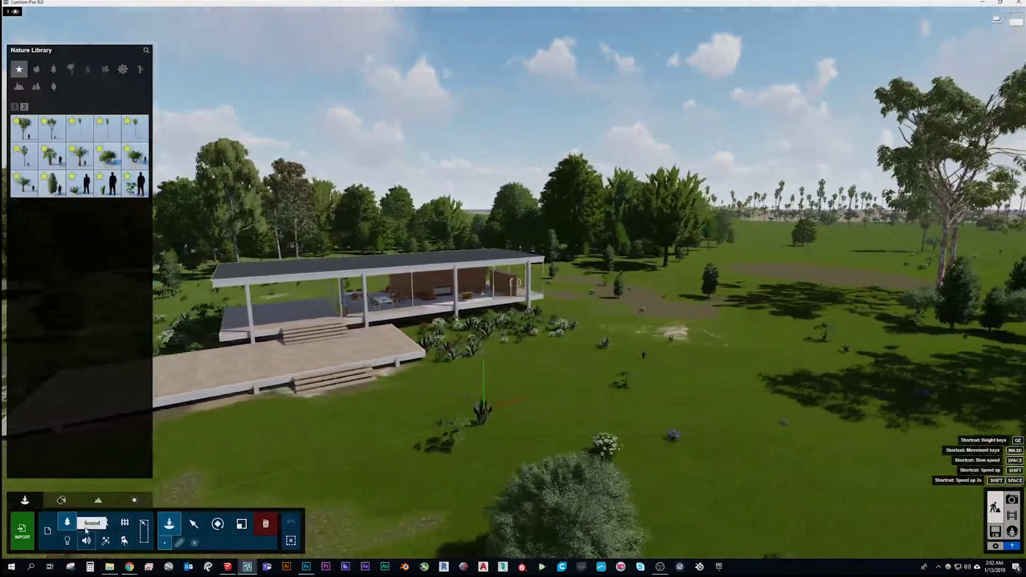
# Browse the favorites and the vehicle categories in the Transport Library
pyautogui.click(85, 523)
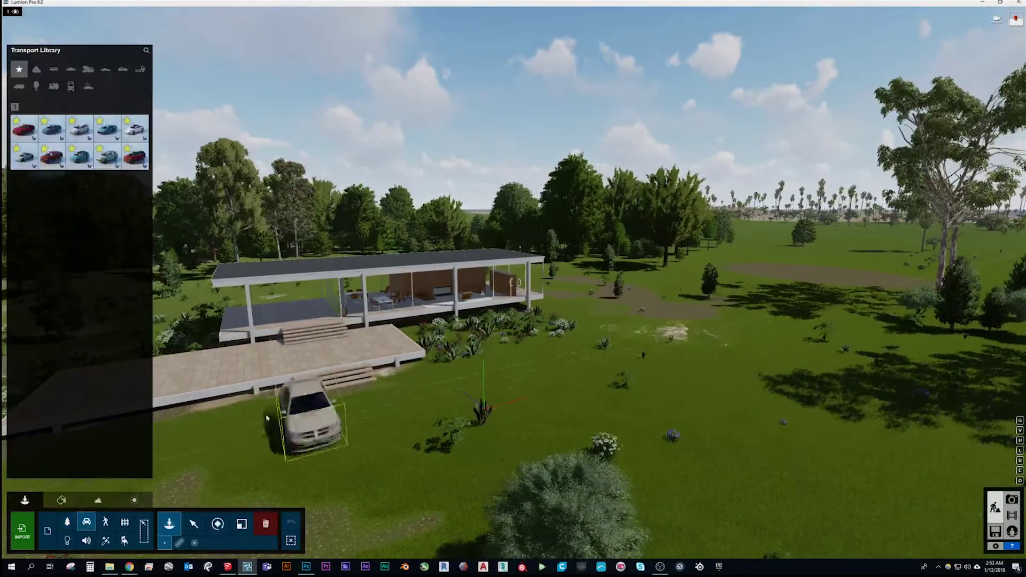
pyautogui.moveTo(267, 418); pyautogui.dragTo(233, 460, button='right')
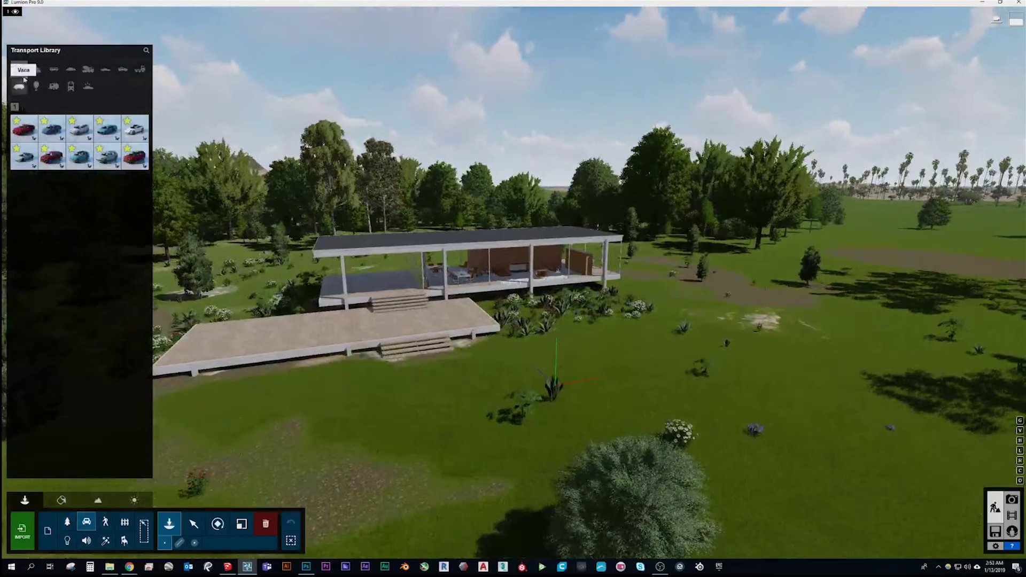
pyautogui.click(70, 69)
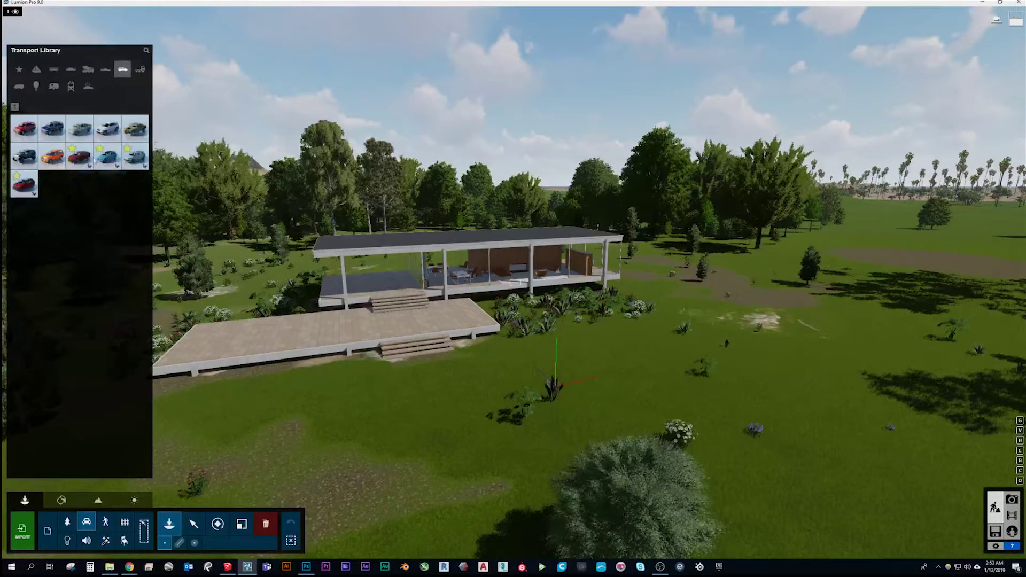
pyautogui.click(420, 247)
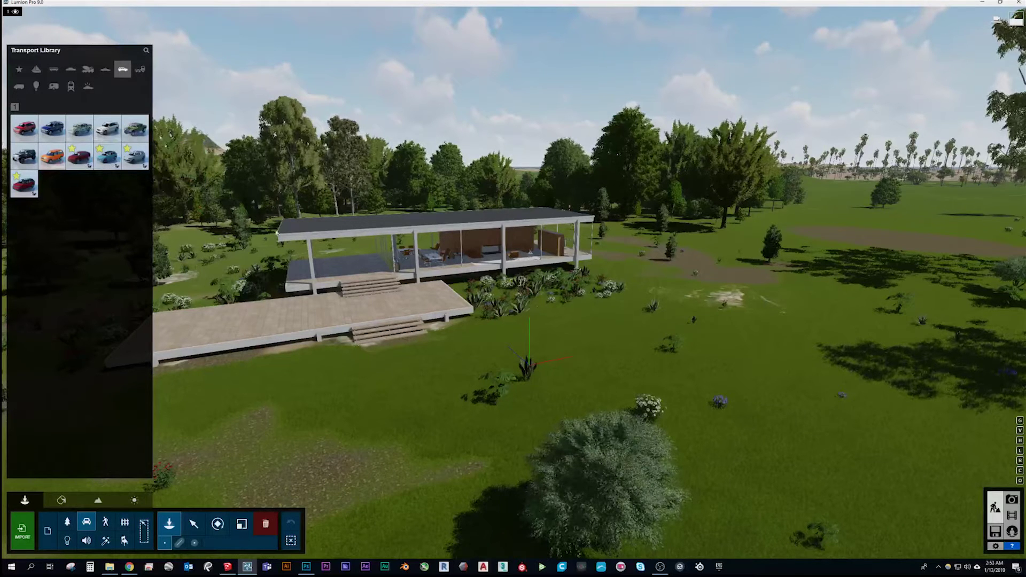
# Examine the silver sedan and the row of parked cars on the open field beyond the trees
pyautogui.press('q')
pyautogui.press('w')
pyautogui.moveTo(529, 364); pyautogui.dragTo(515, 282, button='right')
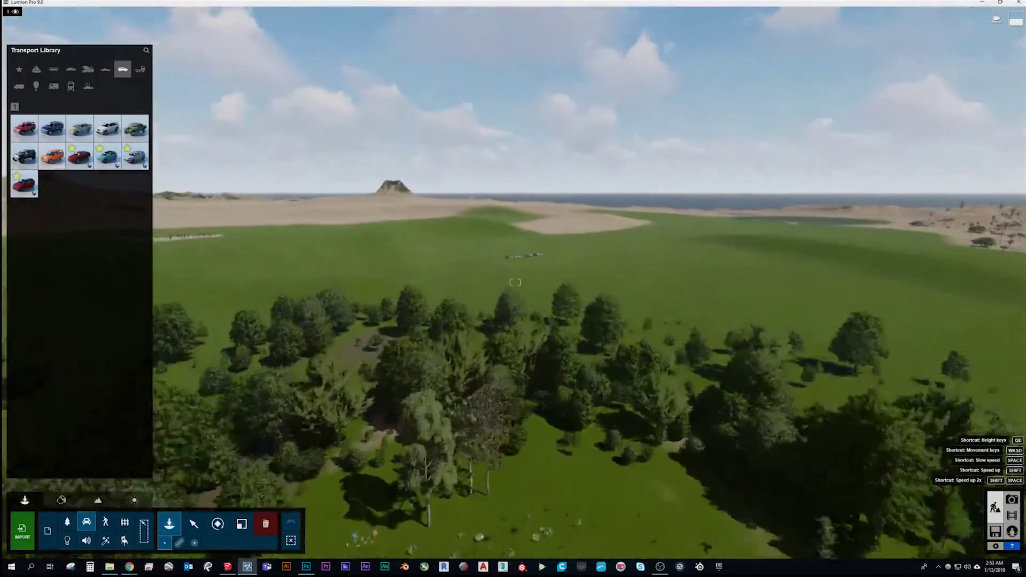
pyautogui.press('w')
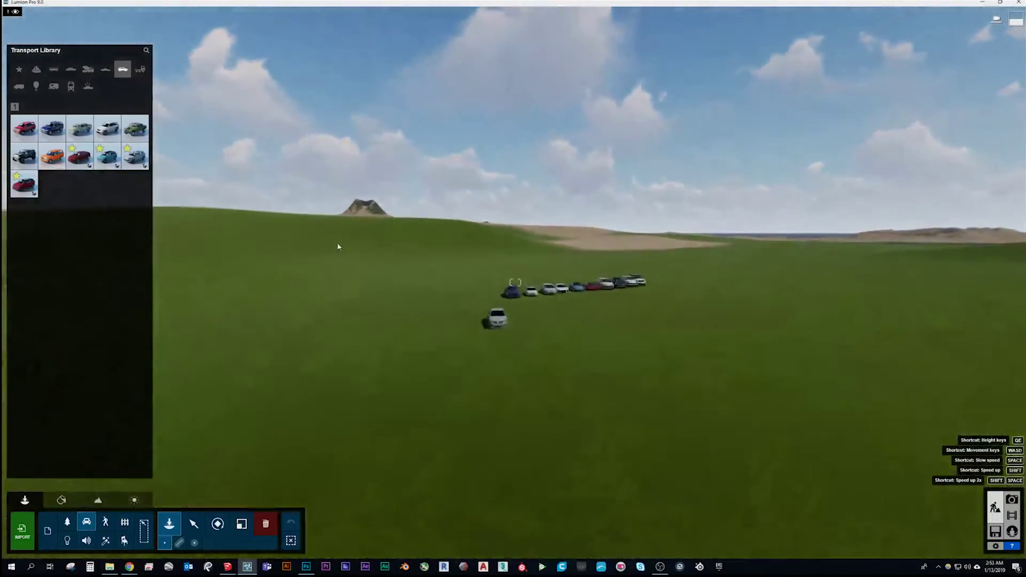
pyautogui.press('w')
pyautogui.moveTo(430, 308); pyautogui.dragTo(355, 369, button='right')
pyautogui.press('w')
pyautogui.moveTo(515, 282); pyautogui.dragTo(515, 225, button='right')
pyautogui.press('w')
pyautogui.press('s')
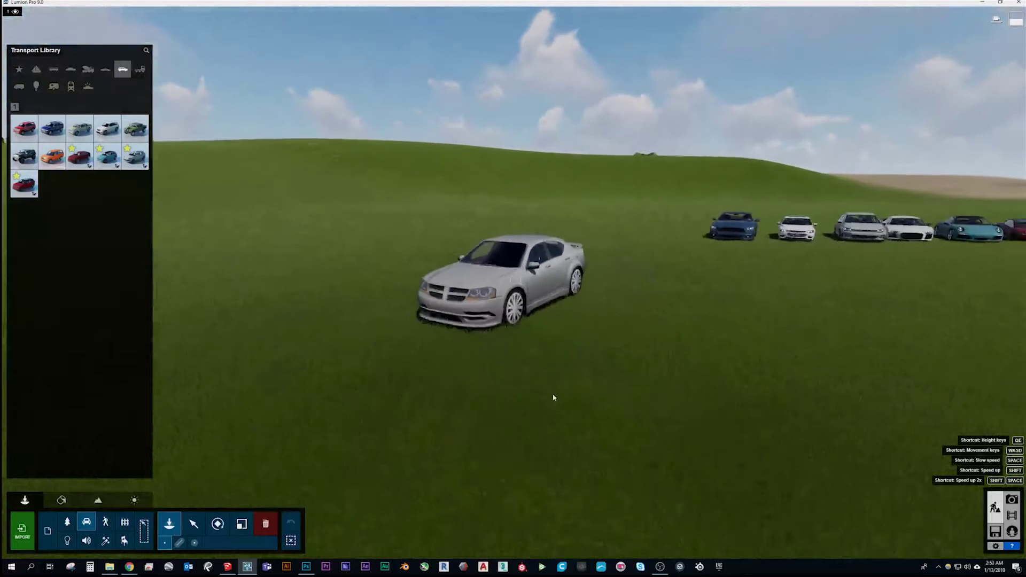
pyautogui.press('s')
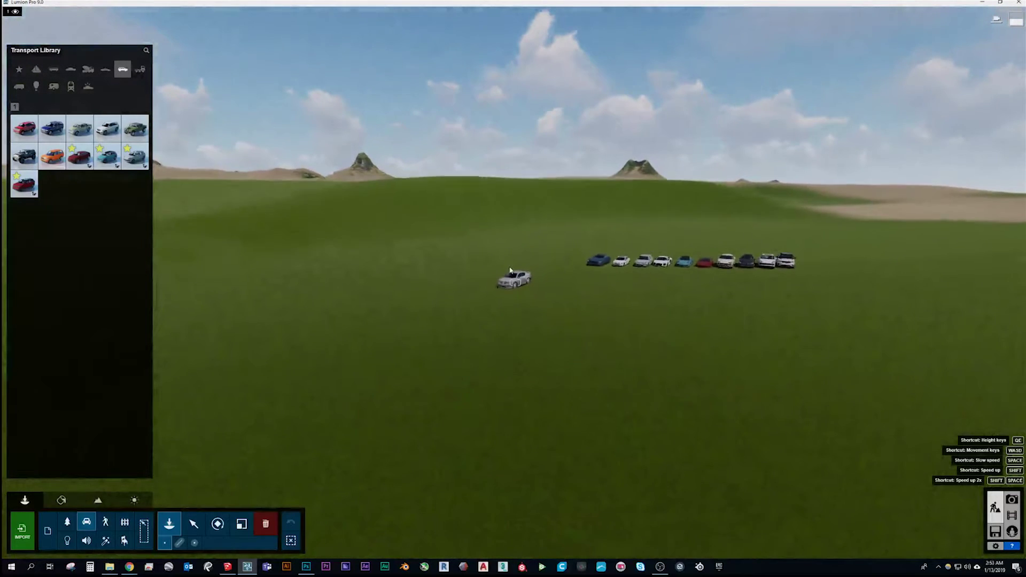
# Inspect the silver sedan on the open field from close up and from grass level
pyautogui.press('w')
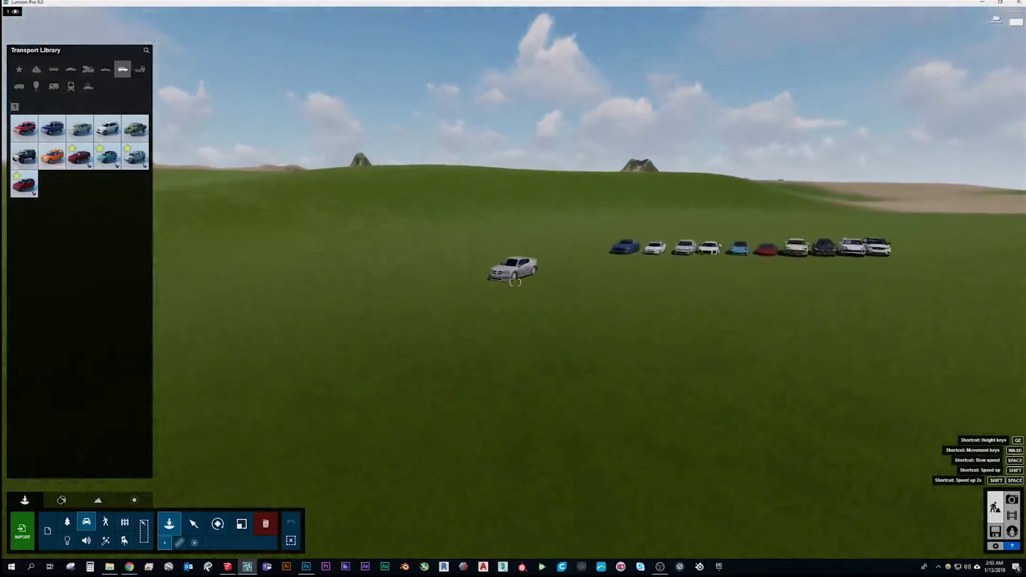
pyautogui.press('w')
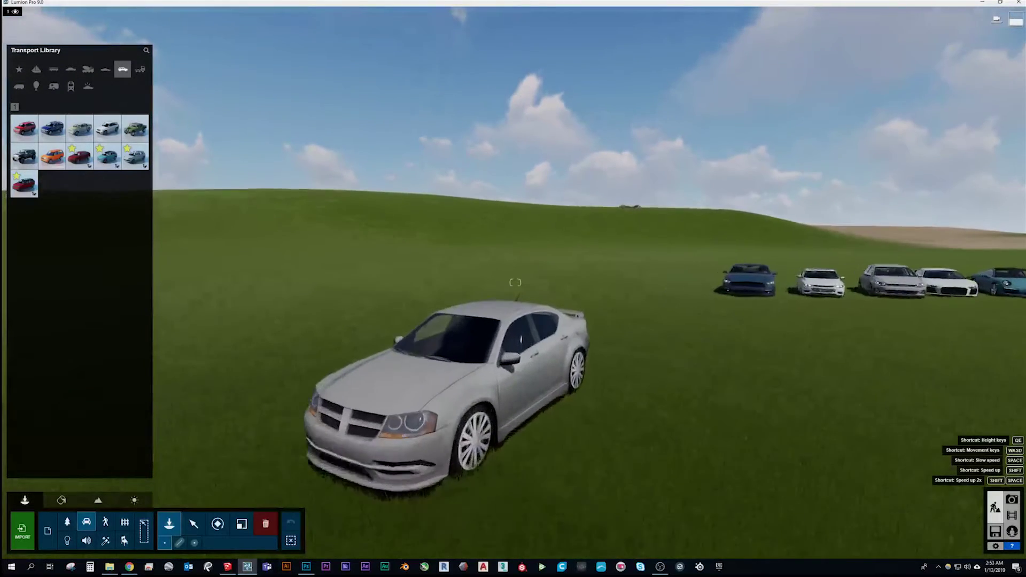
pyautogui.press('q')
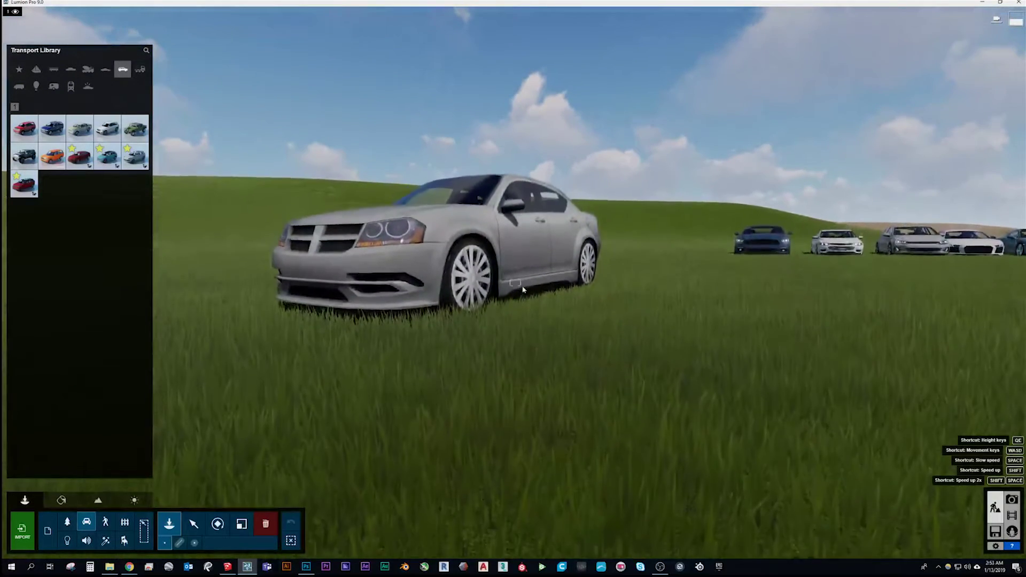
pyautogui.press('q')
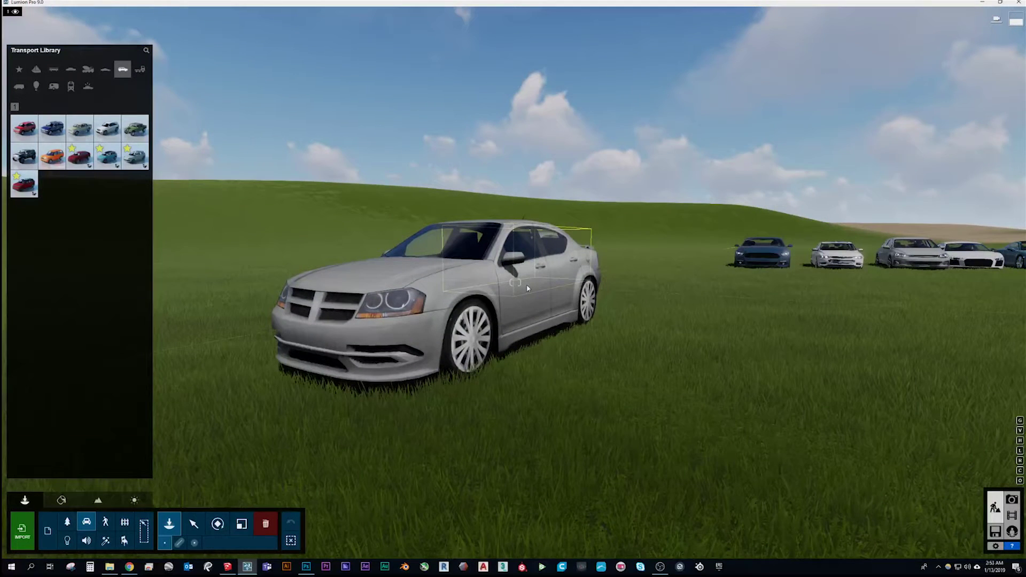
pyautogui.moveTo(450, 240); pyautogui.dragTo(462, 248, button='right')
pyautogui.press('d')
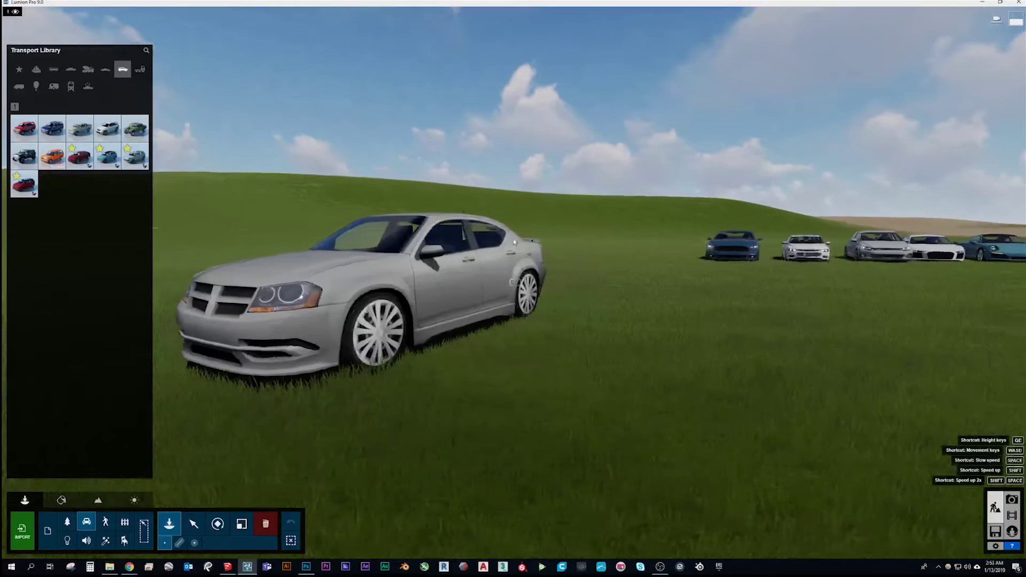
pyautogui.press('q')
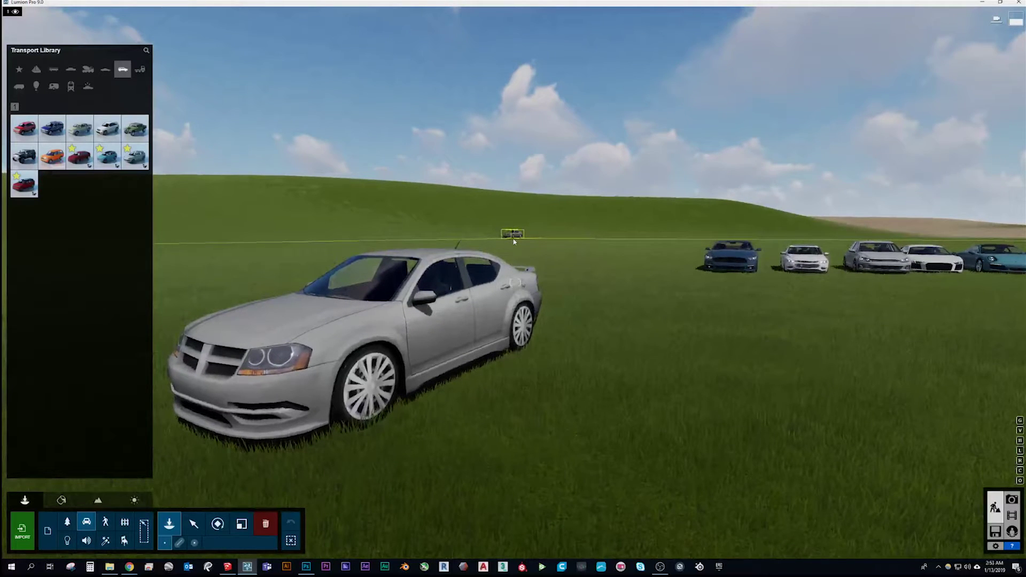
# Approach the row of parked cars and view it from the blue coupe's end
pyautogui.press('w')
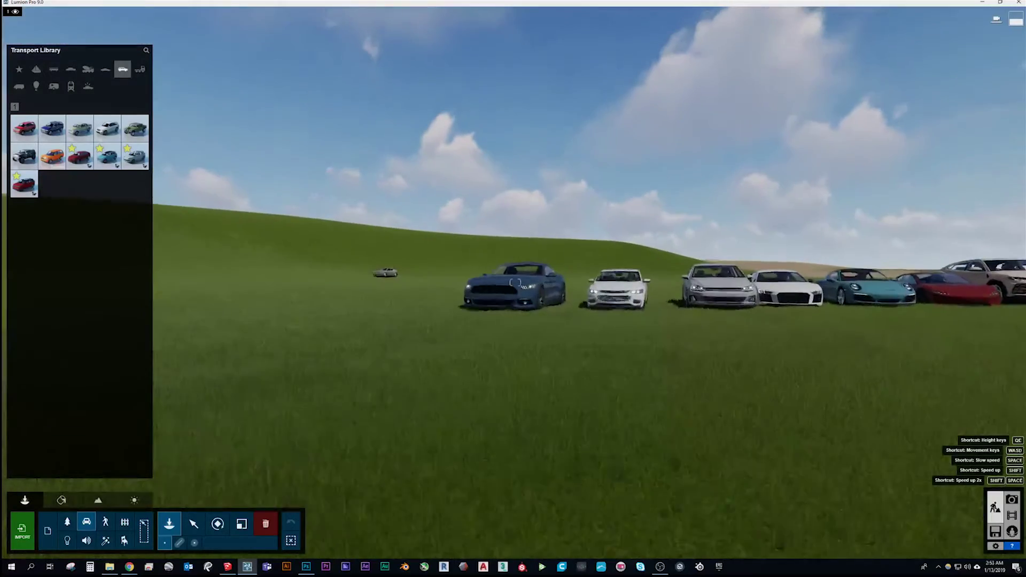
pyautogui.press('w')
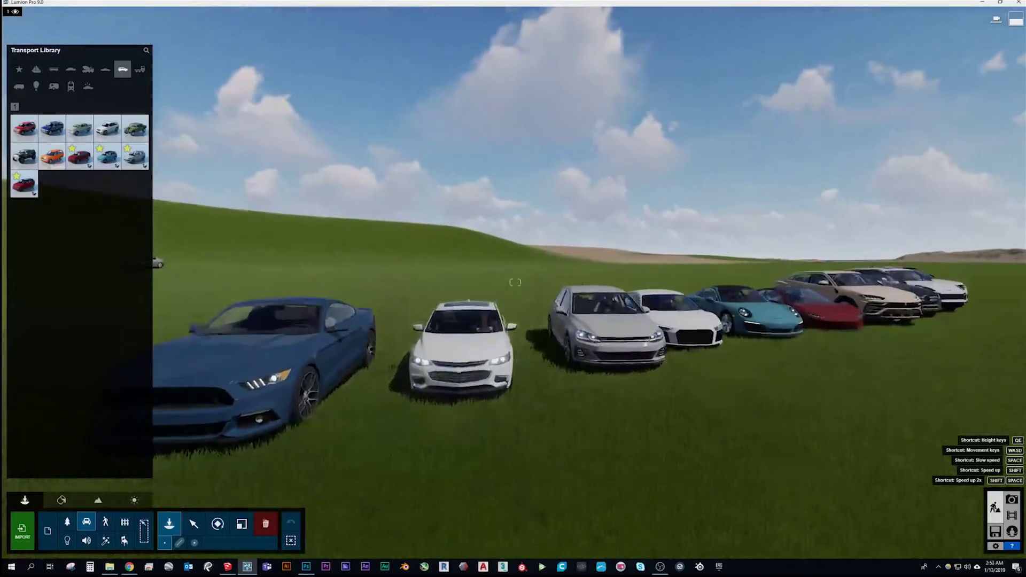
pyautogui.press('w')
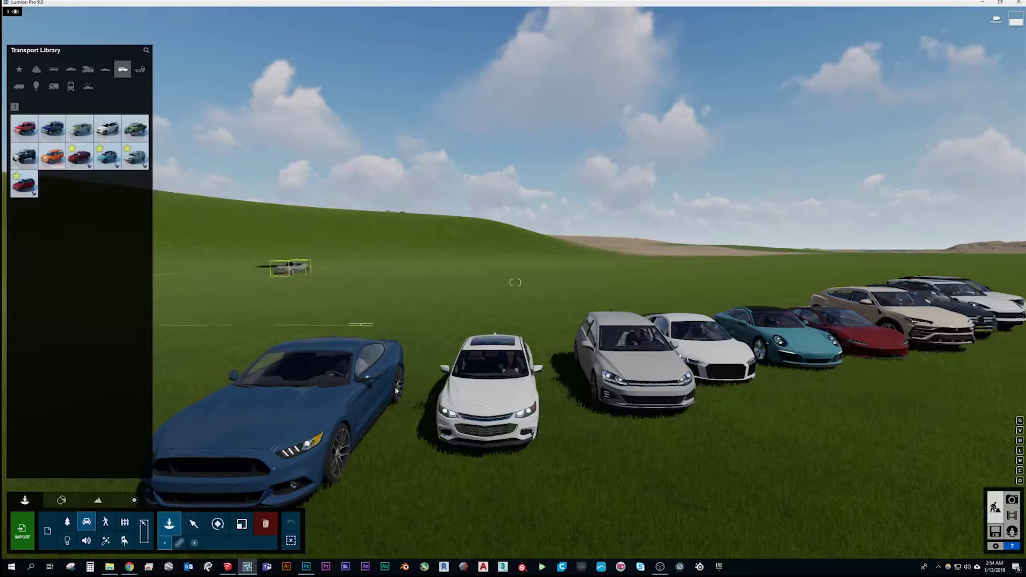
pyautogui.moveTo(396, 391); pyautogui.dragTo(256, 454, button='right')
pyautogui.press('d')
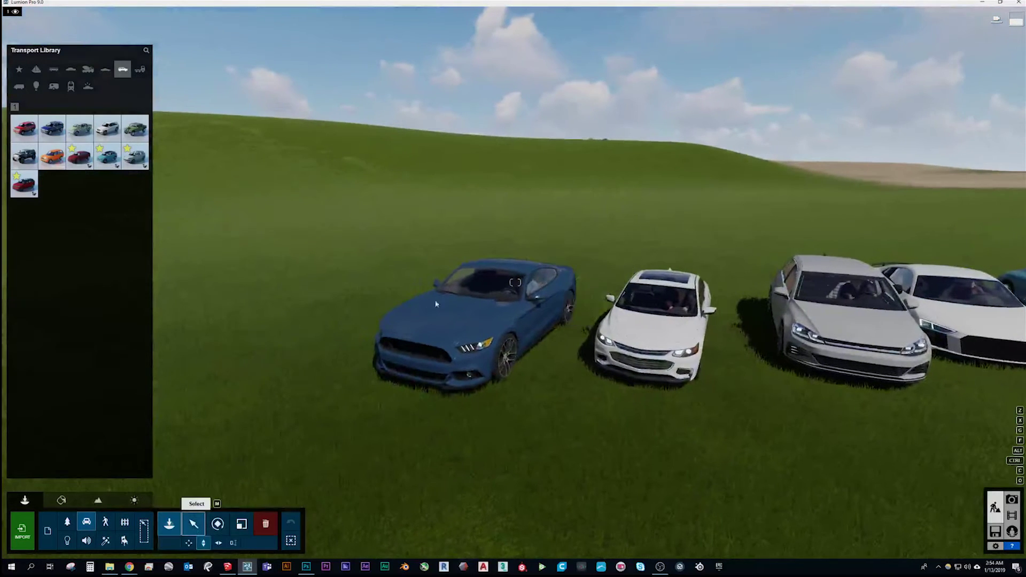
pyautogui.press('w')
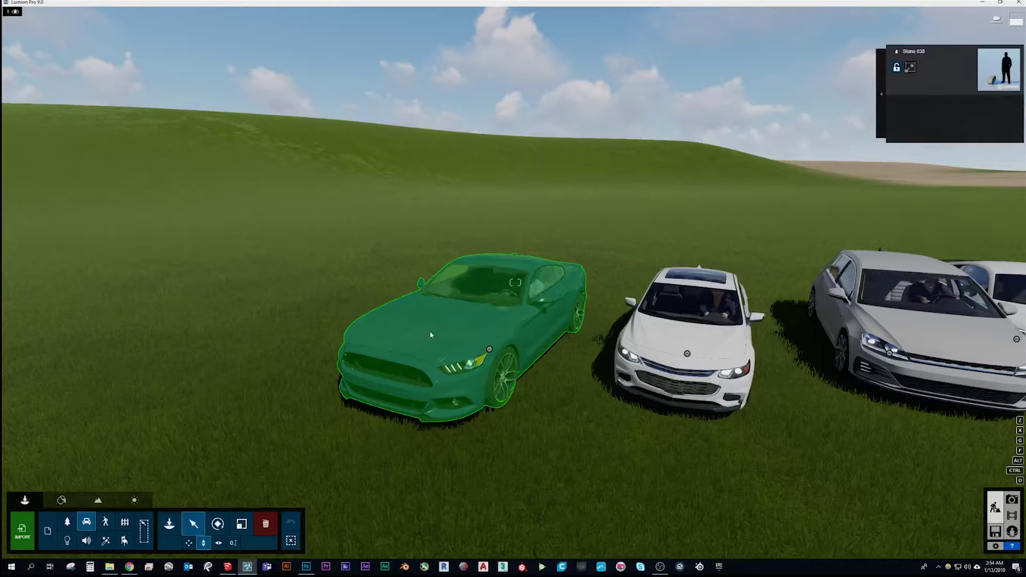
# Examine the blue coupe's front, headlights and wheels together with the white sedan beside it
pyautogui.moveTo(433, 335); pyautogui.dragTo(472, 323, button='right')
pyautogui.press('a')
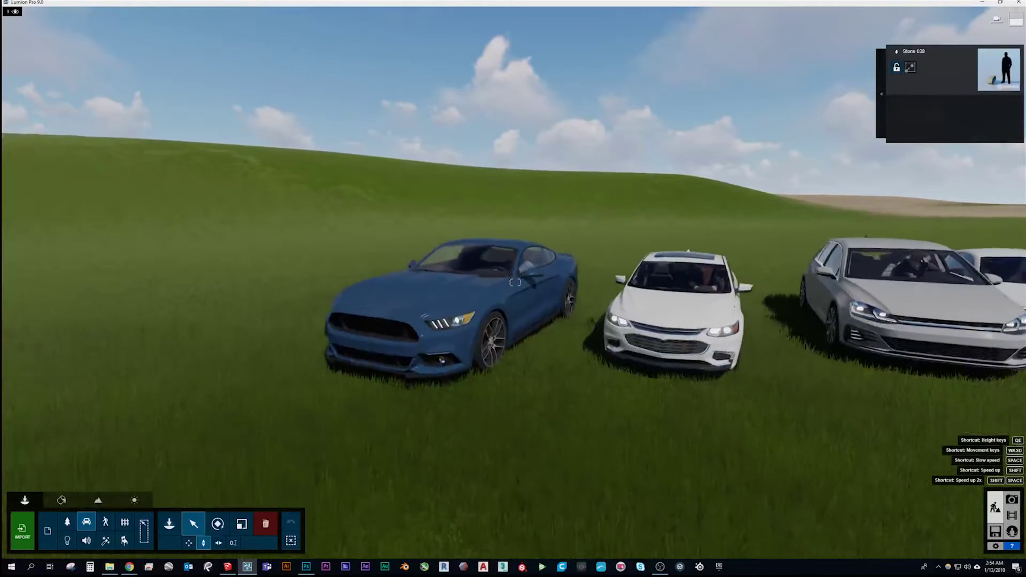
pyautogui.press('w')
pyautogui.press('w')
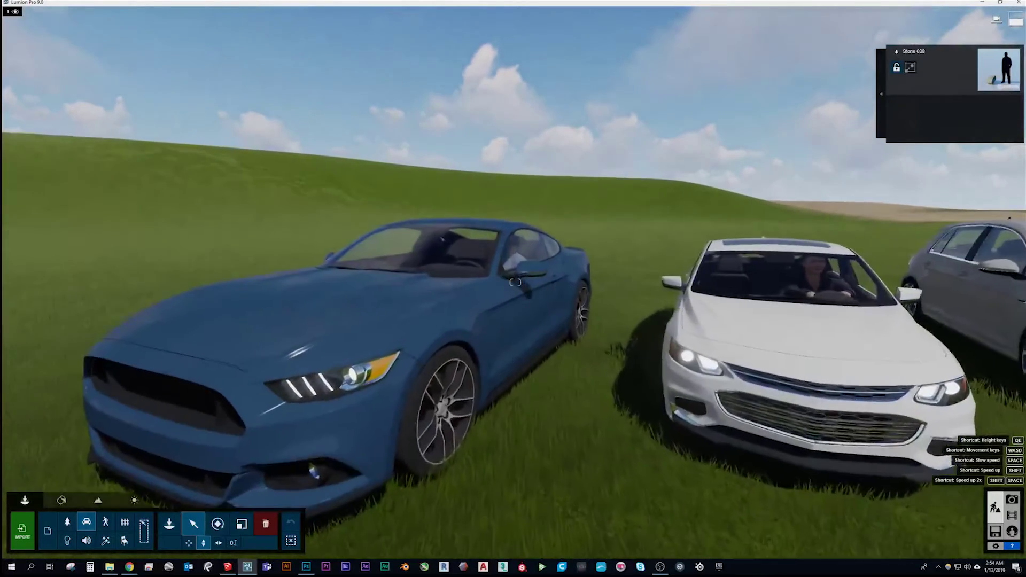
pyautogui.press('d')
pyautogui.press('s')
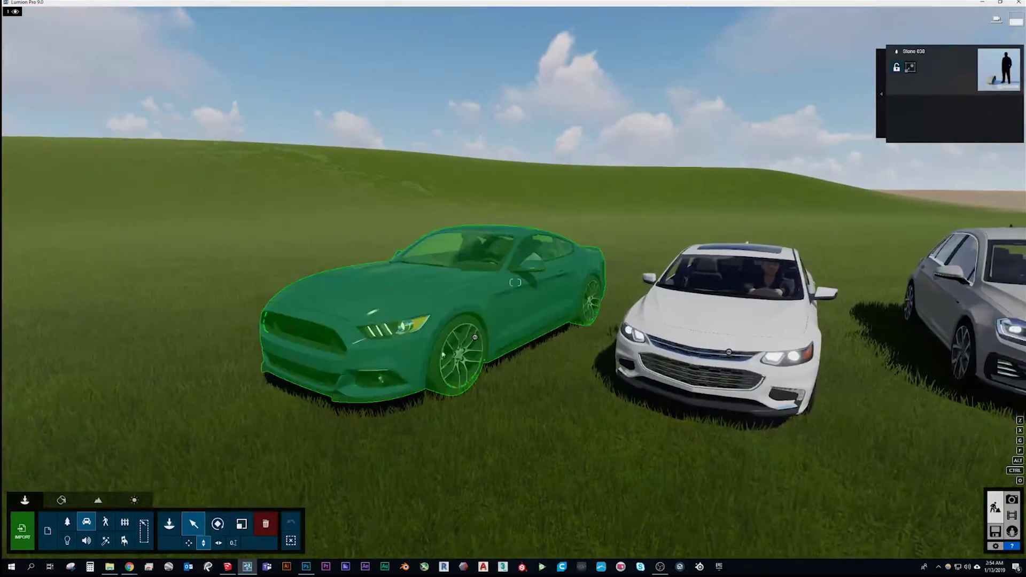
pyautogui.press('d')
pyautogui.moveTo(480, 337); pyautogui.dragTo(449, 342, button='right')
pyautogui.press('w')
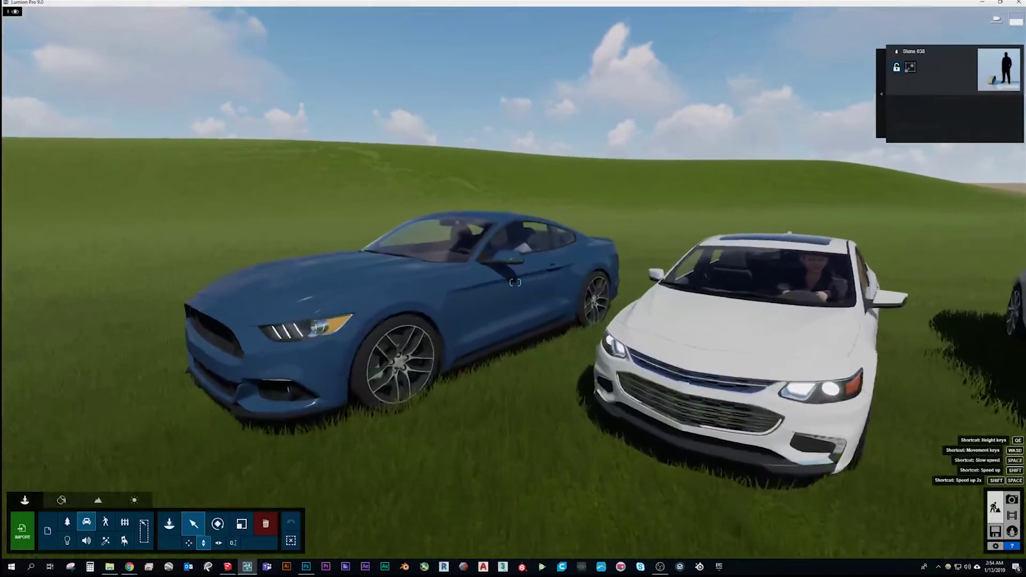
pyautogui.press('a')
pyautogui.press('d')
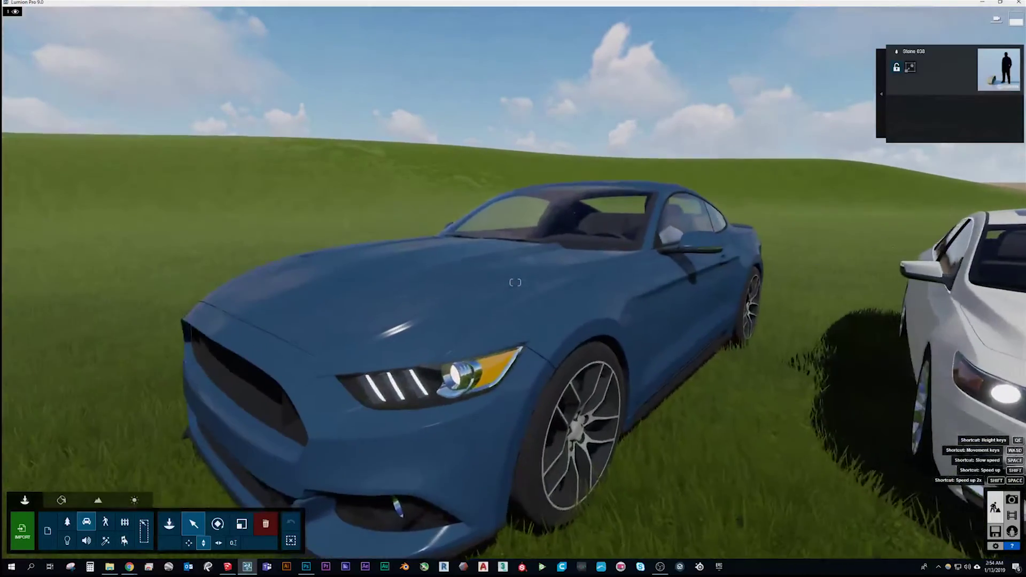
pyautogui.press('s')
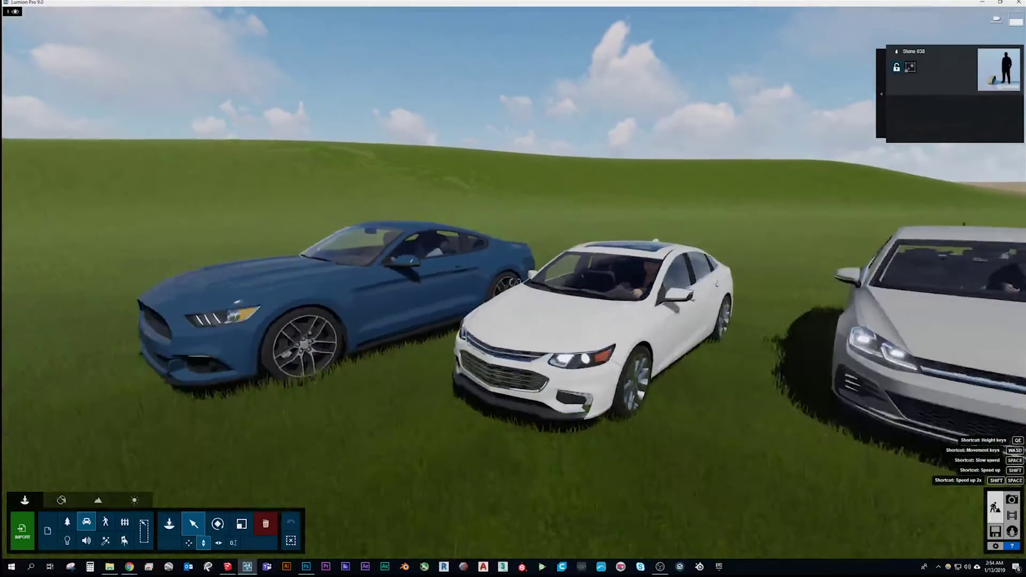
# Look along the row of cars from the silver hatchback past the sports cars to the SUVs
pyautogui.press('d')
pyautogui.moveTo(515, 282); pyautogui.dragTo(519, 282, button='right')
pyautogui.press('d')
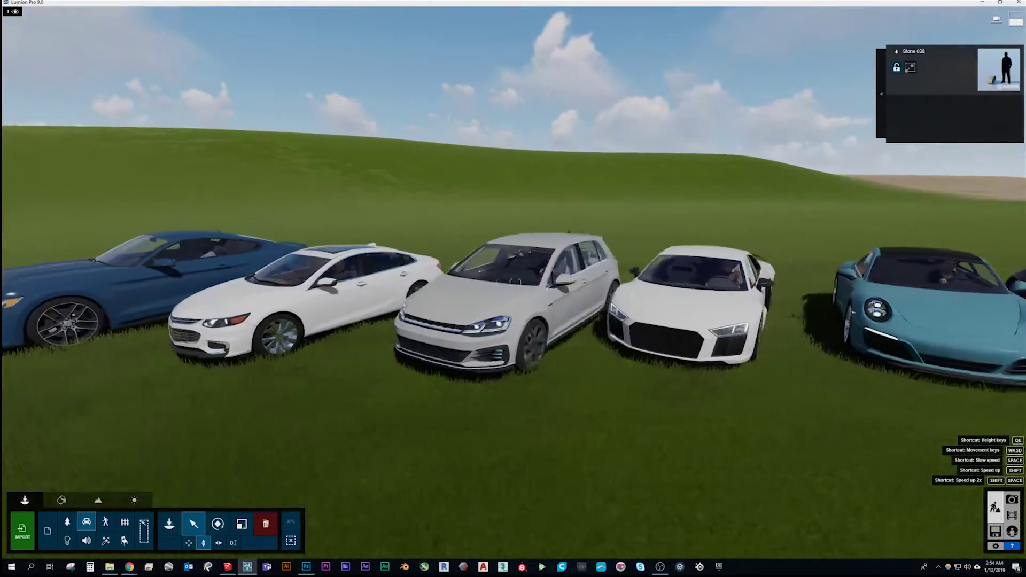
pyautogui.press('d')
pyautogui.press('w')
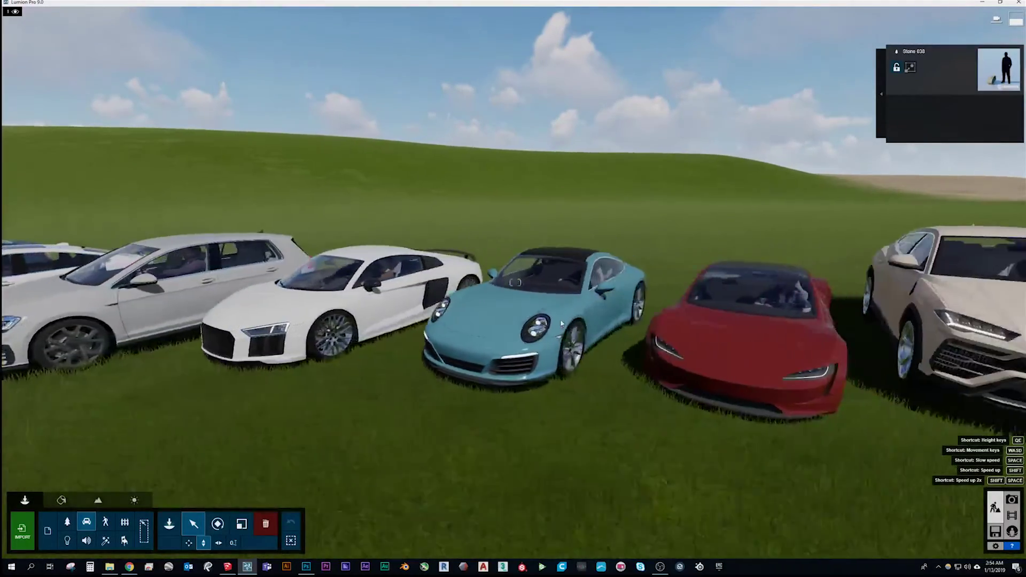
pyautogui.press('d')
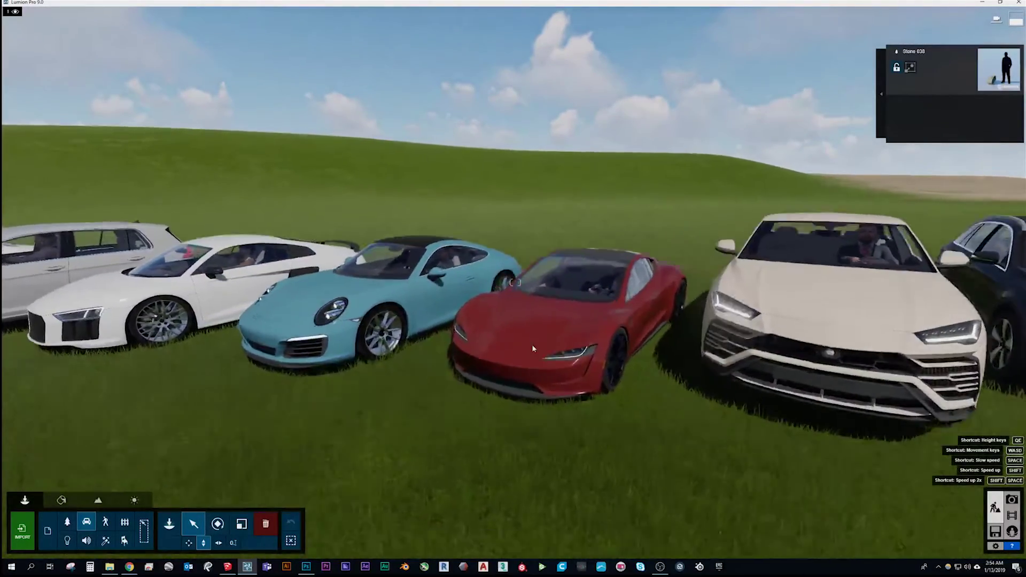
pyautogui.press('w')
pyautogui.press('d')
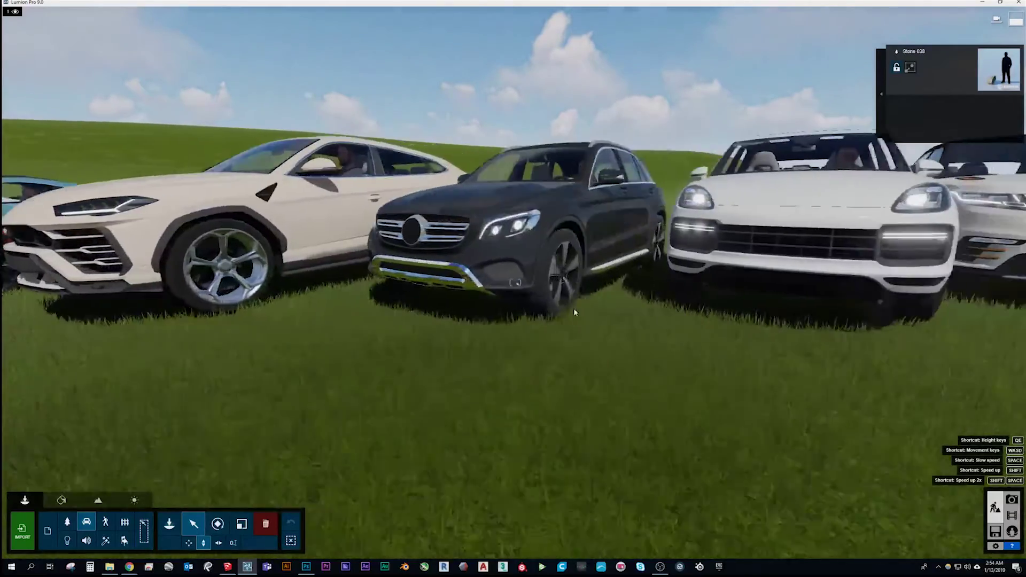
pyautogui.press('s')
pyautogui.press('d')
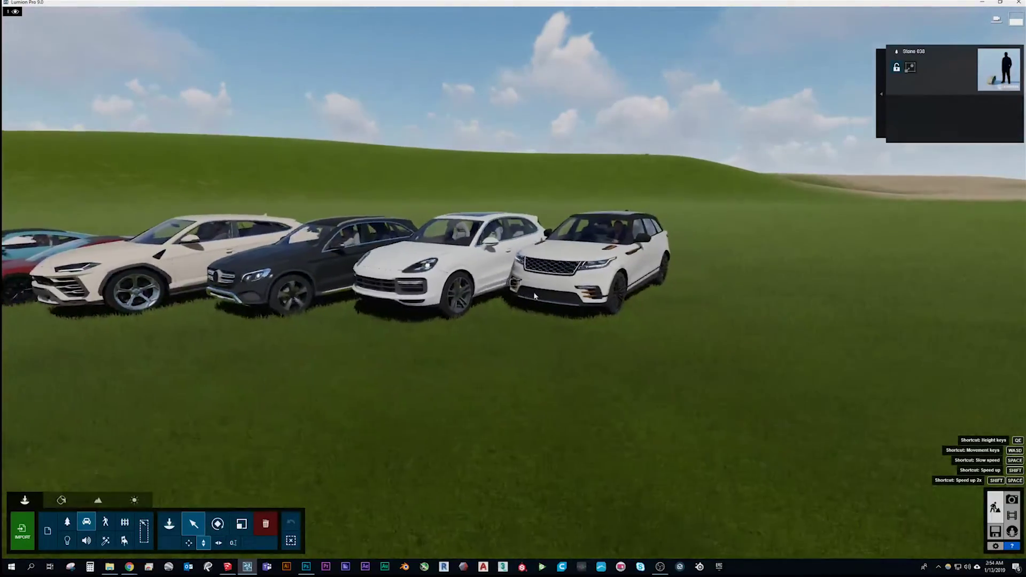
# Examine the SUVs at the end of the row, including the side of the last white one with the black roof
pyautogui.moveTo(535, 277); pyautogui.dragTo(507, 274, button='right')
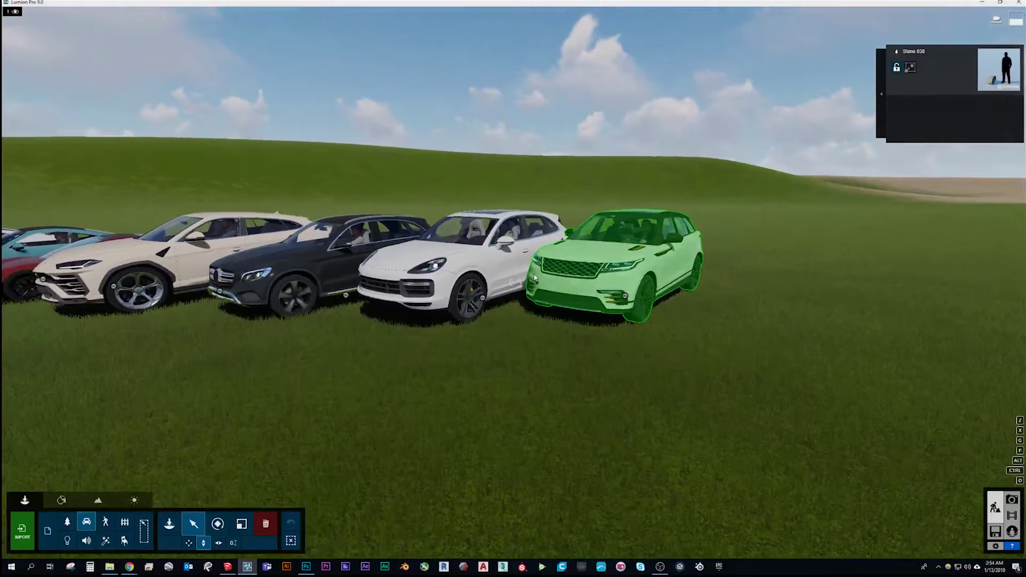
pyautogui.press('a')
pyautogui.moveTo(534, 274); pyautogui.dragTo(510, 259, button='right')
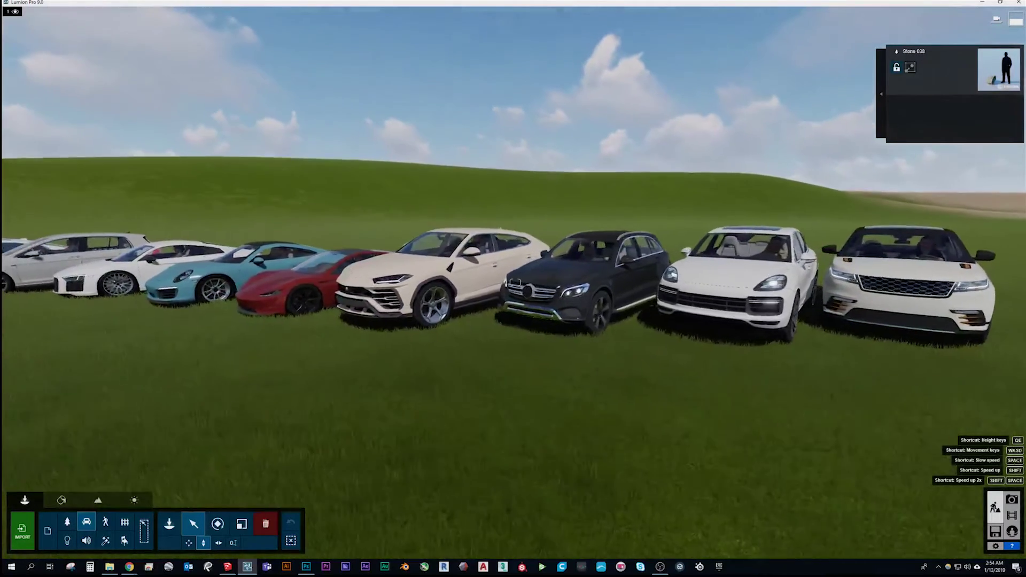
pyautogui.press('w')
pyautogui.press('d')
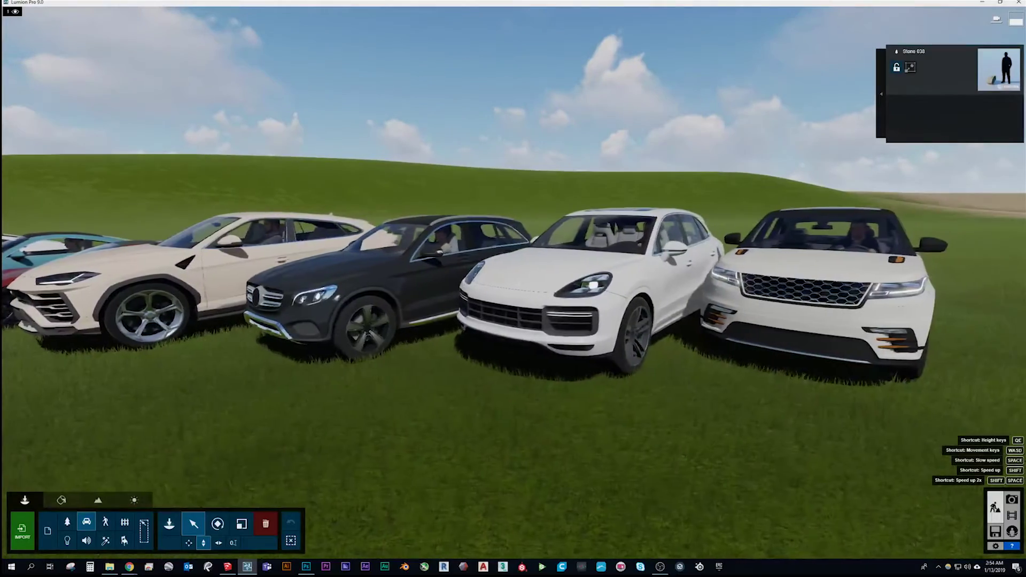
pyautogui.press('s')
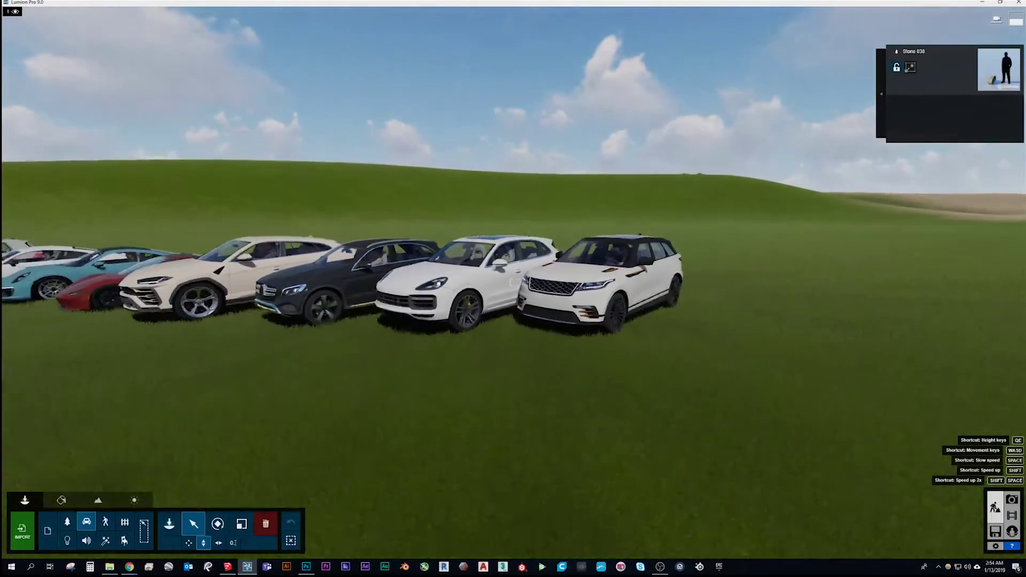
pyautogui.press('q')
pyautogui.press('w')
pyautogui.moveTo(515, 282); pyautogui.dragTo(555, 291, button='right')
pyautogui.press('e')
pyautogui.press('d')
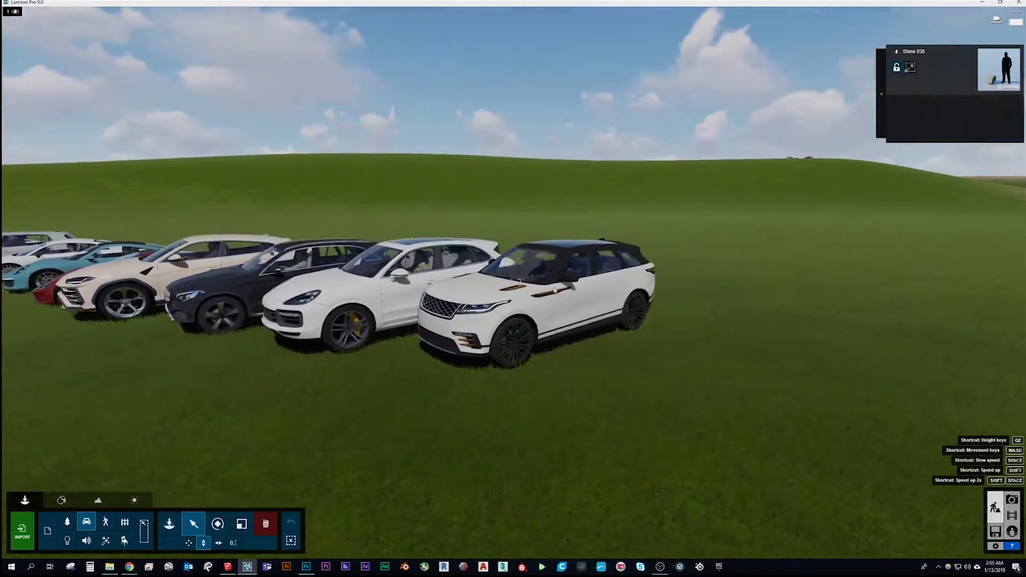
# Select the last white SUV in the row, try its Show driver and body color settings, and deselect it
pyautogui.click(188, 543)
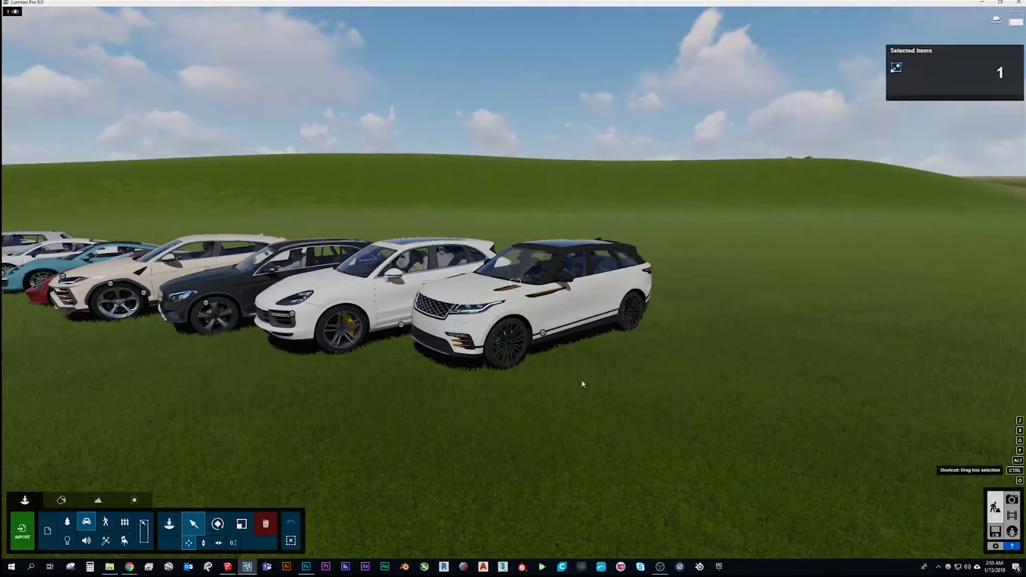
pyautogui.click(561, 310)
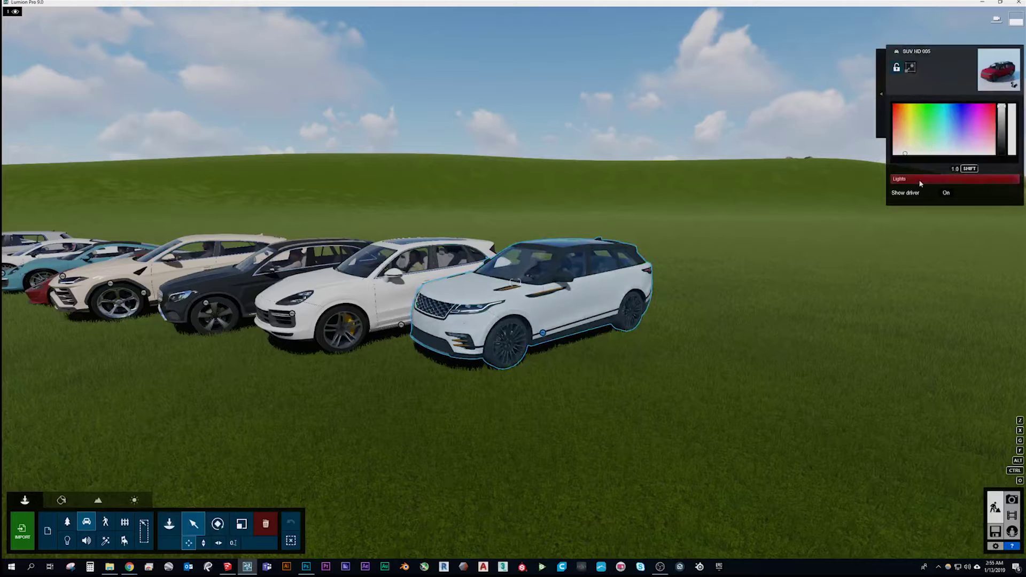
pyautogui.click(950, 194)
pyautogui.click(911, 105)
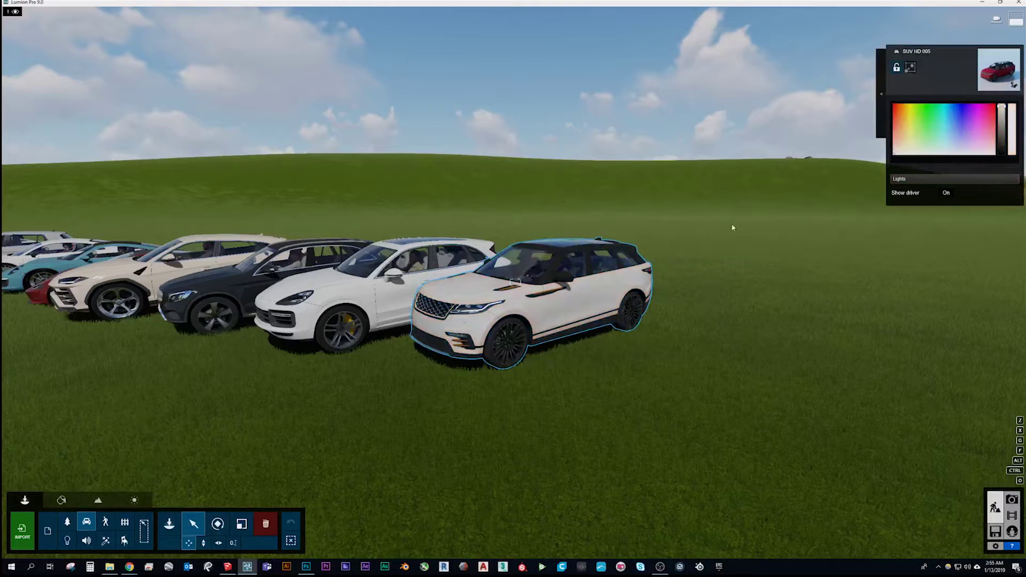
pyautogui.click(736, 202)
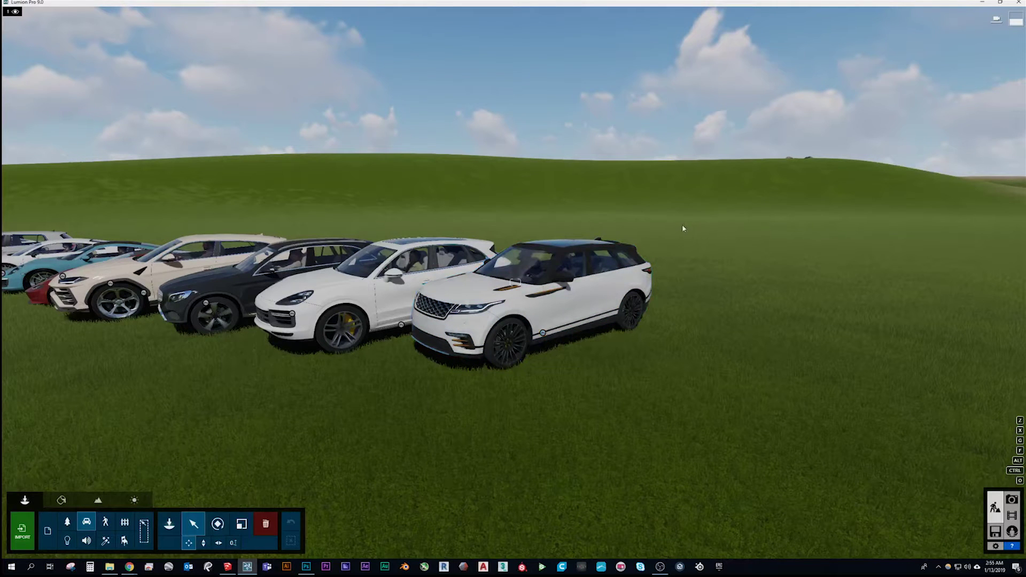
# Look back along the whole row of cars from the white SUVs to the blue coupe, including from above
pyautogui.press('a')
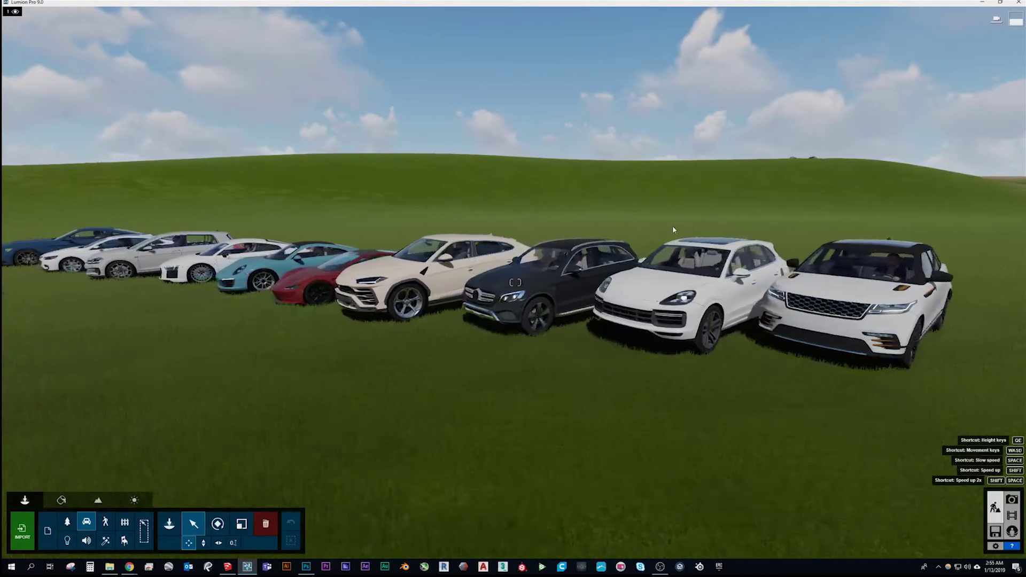
pyautogui.press('a')
pyautogui.press('q')
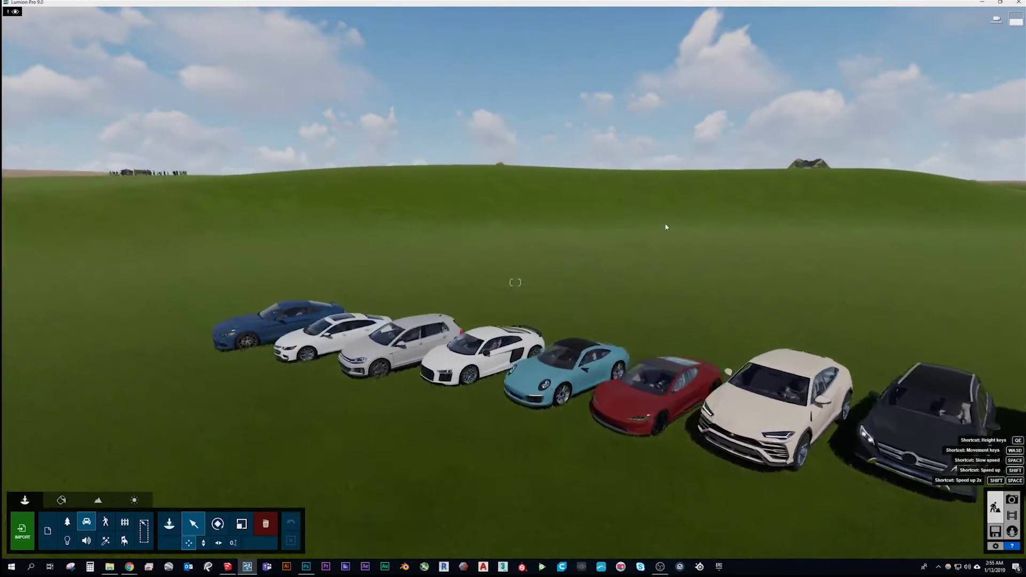
pyautogui.press('a')
pyautogui.moveTo(665, 227); pyautogui.dragTo(529, 225, button='right')
pyautogui.press('q')
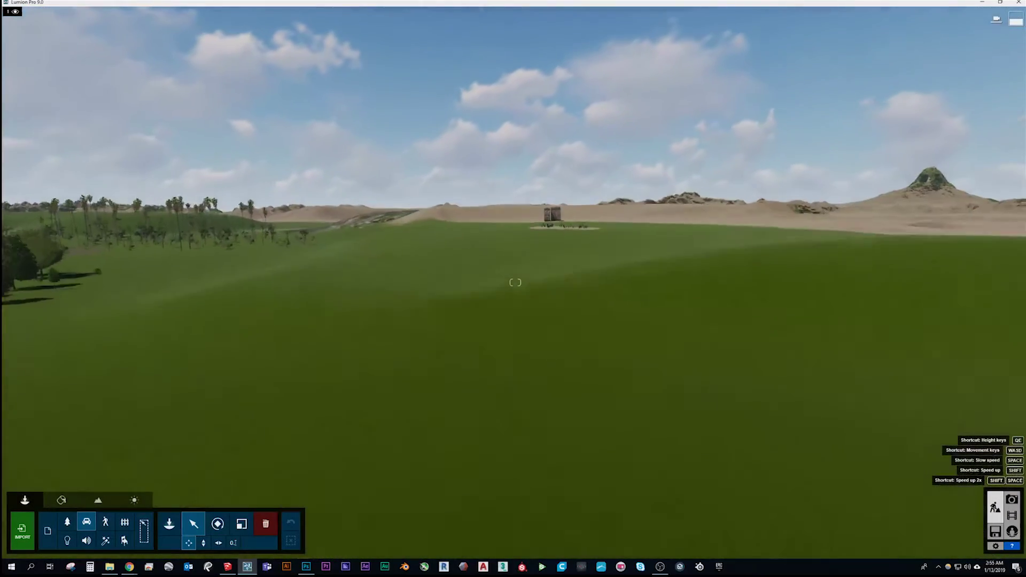
# Go to the sand patch with the people and cyclists and survey the whole group from above
pyautogui.press('w')
pyautogui.moveTo(515, 282); pyautogui.dragTo(599, 228, button='right')
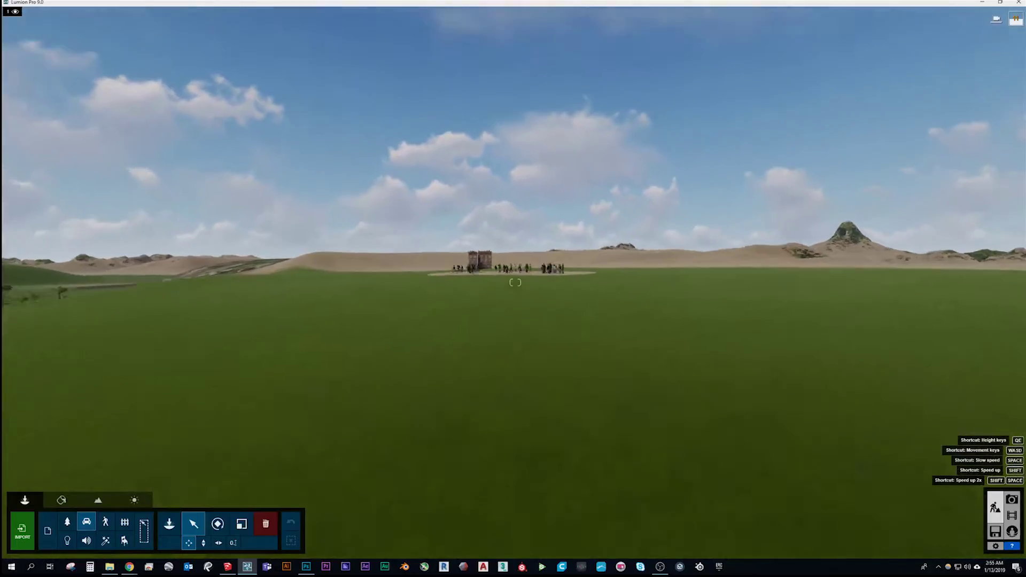
pyautogui.press('w')
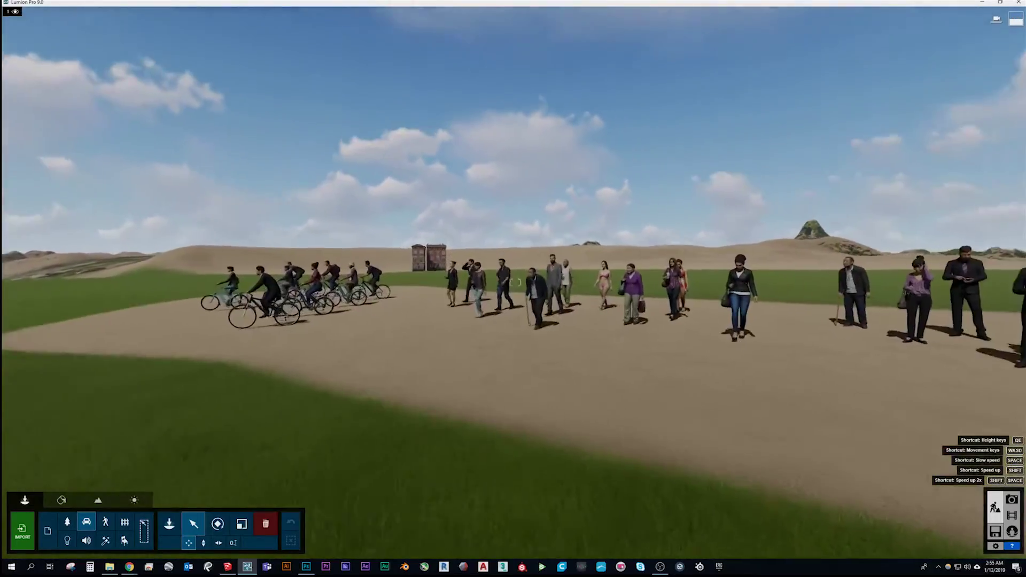
pyautogui.press('s')
pyautogui.moveTo(515, 283); pyautogui.dragTo(628, 278, button='right')
pyautogui.press('w')
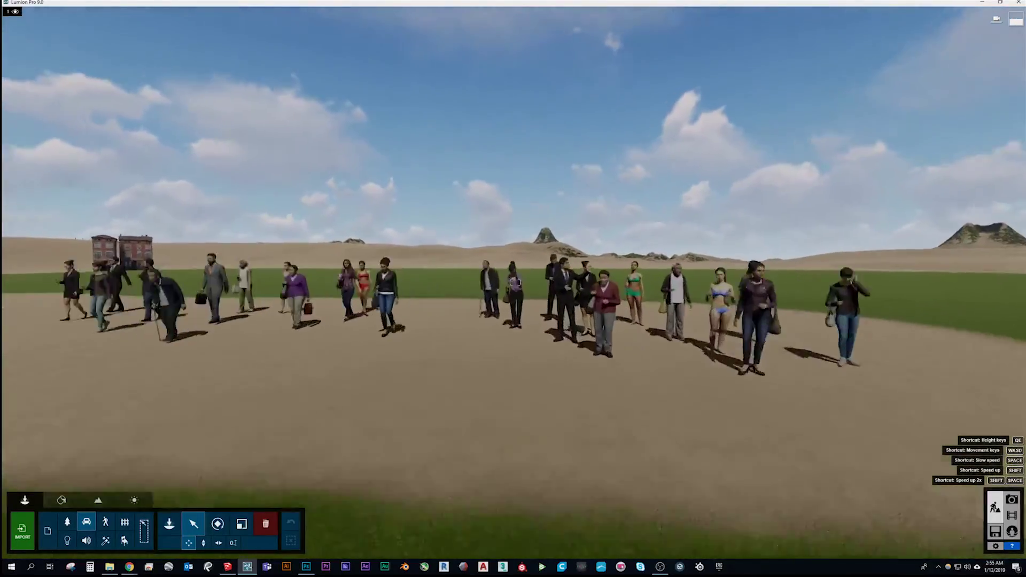
pyautogui.press('q')
pyautogui.moveTo(516, 282); pyautogui.dragTo(412, 330, button='right')
pyautogui.press('s')
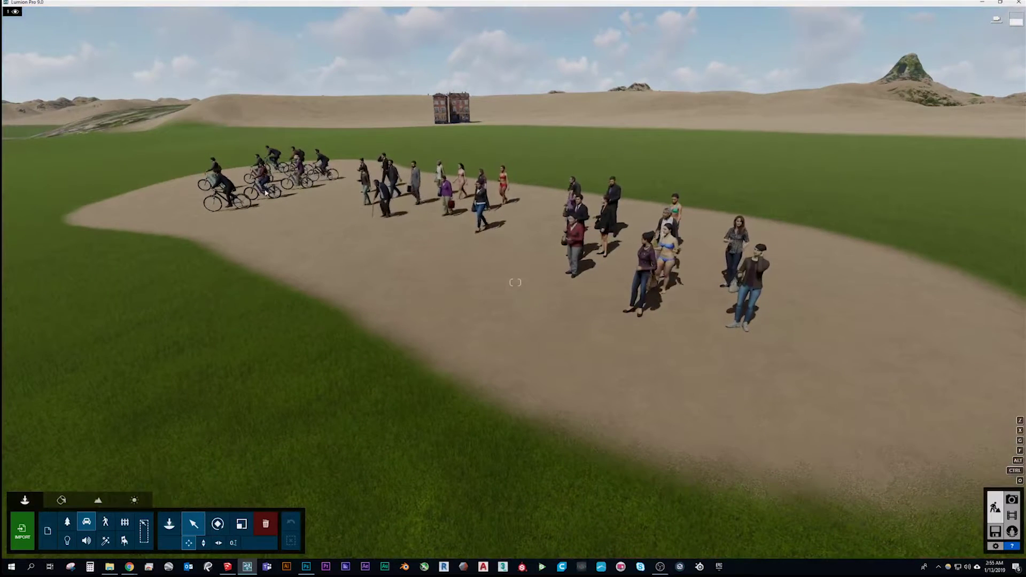
pyautogui.press('a')
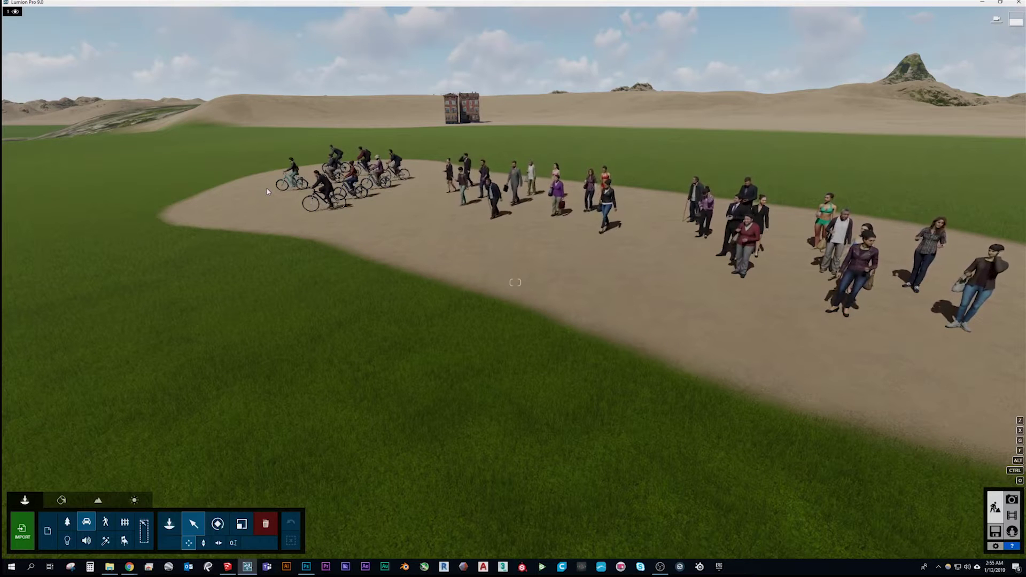
# Examine the cyclists at the far end of the sand patch up close
pyautogui.press('a')
pyautogui.press('w')
pyautogui.moveTo(266, 191); pyautogui.dragTo(256, 95, button='right')
pyautogui.press('w')
pyautogui.moveTo(515, 282); pyautogui.dragTo(597, 285, button='right')
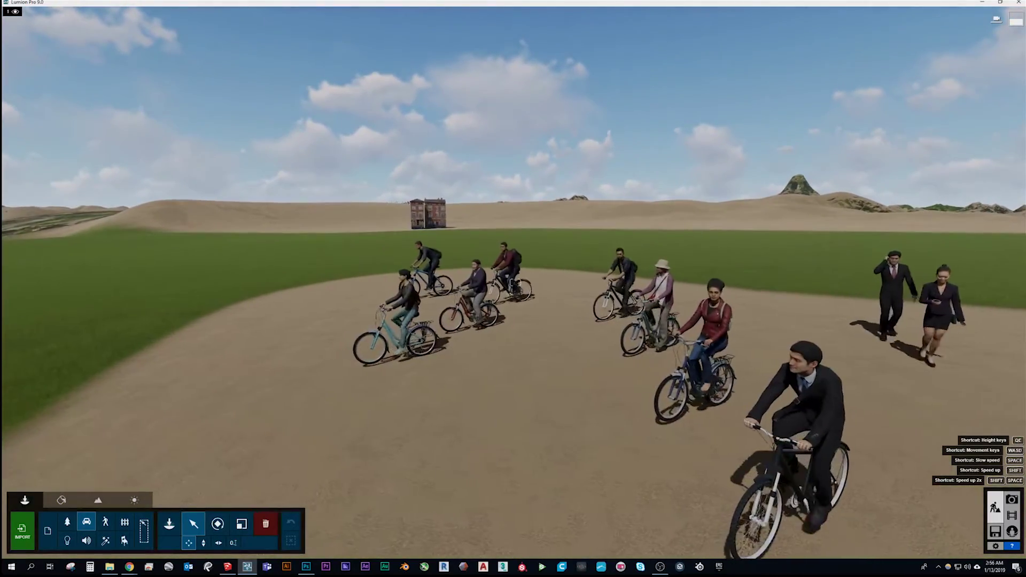
pyautogui.press('s')
pyautogui.moveTo(515, 282); pyautogui.dragTo(492, 288, button='right')
pyautogui.press('w')
pyautogui.press('s')
pyautogui.press('d')
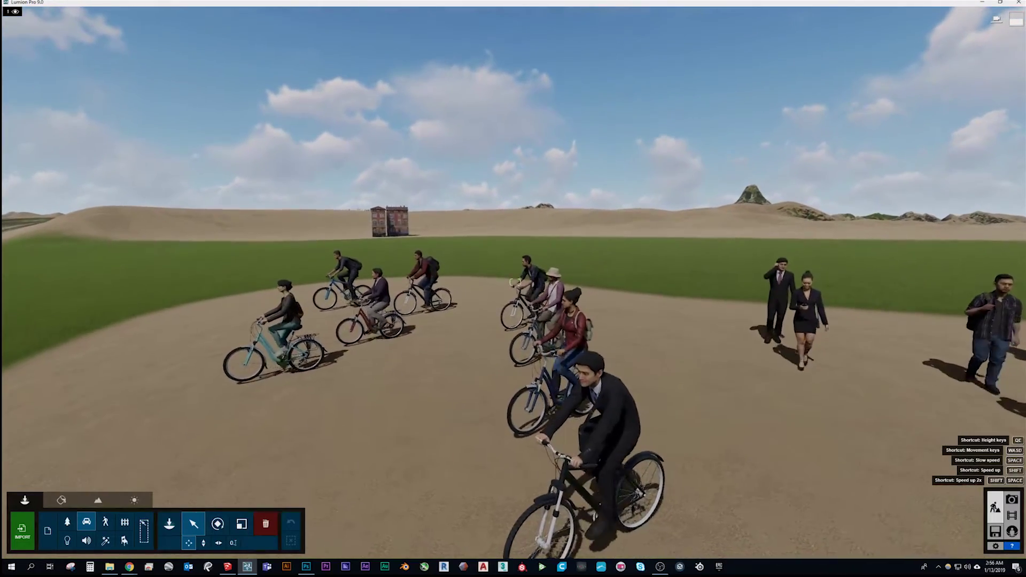
pyautogui.press('d')
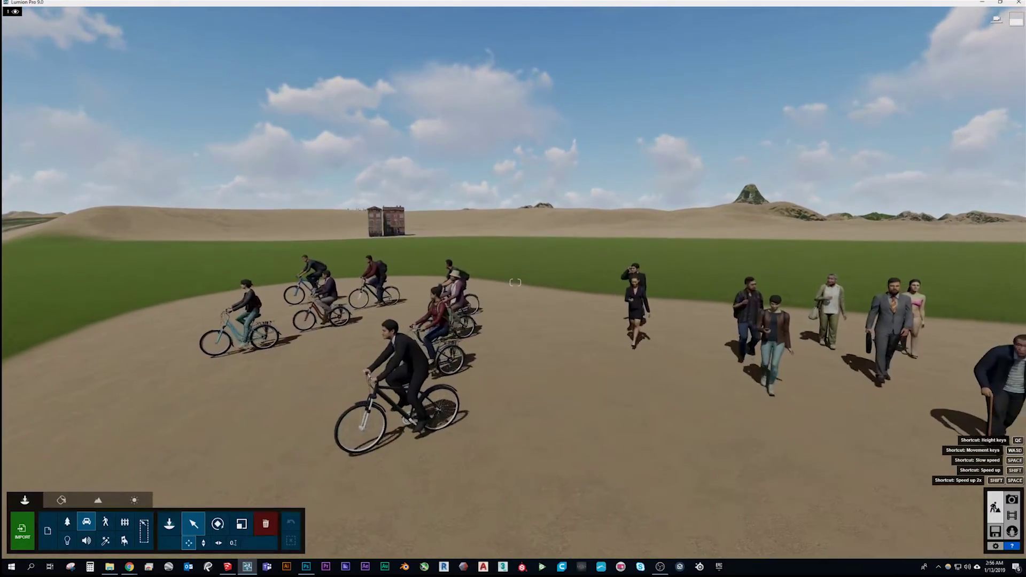
# Look over the walking figures between the cyclists and the standing people
pyautogui.press('d')
pyautogui.press('s')
pyautogui.moveTo(515, 283); pyautogui.dragTo(461, 306, button='right')
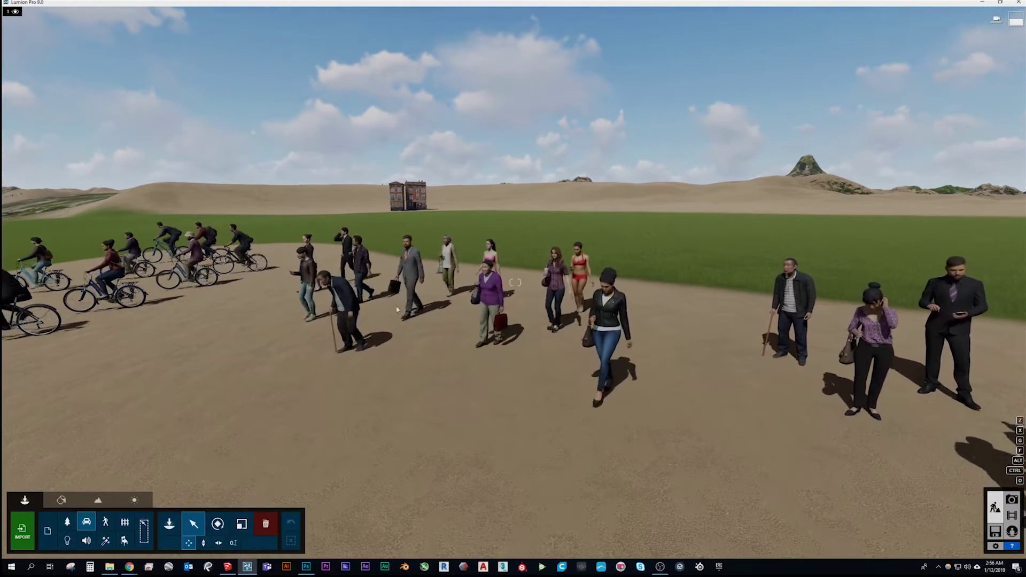
pyautogui.moveTo(545, 306); pyautogui.dragTo(494, 301, button='right')
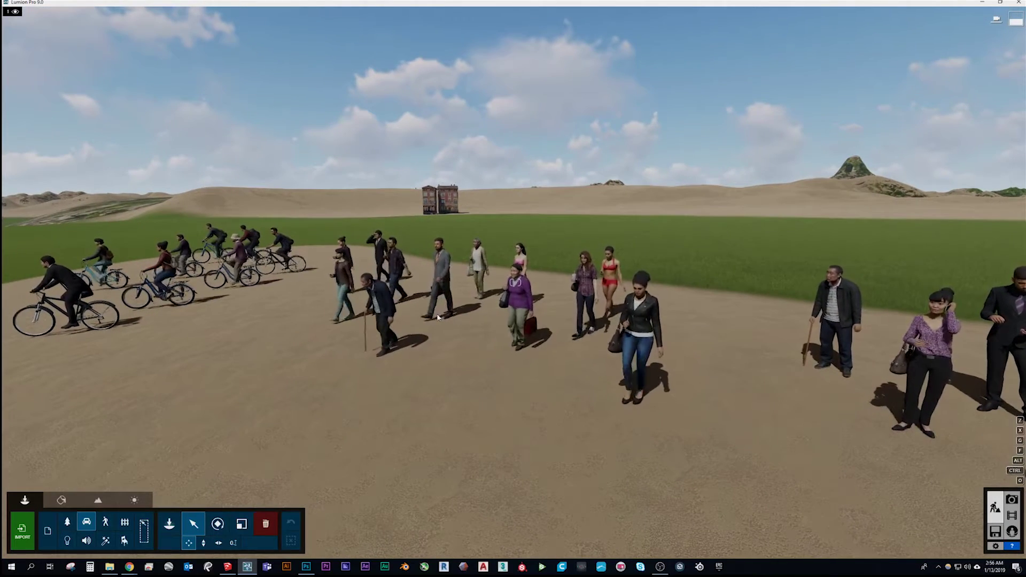
pyautogui.press('w')
pyautogui.press('a')
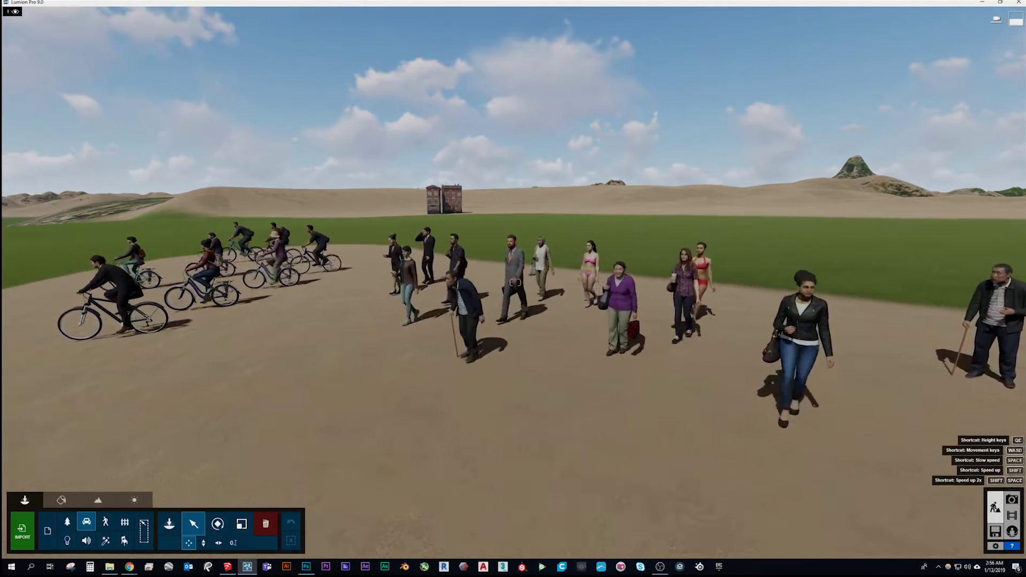
# Examine the walking figures up close, from the man in the gray suit to the woman in the brown jacket
pyautogui.moveTo(437, 313); pyautogui.dragTo(437, 283, button='right')
pyautogui.press('w')
pyautogui.moveTo(516, 282); pyautogui.dragTo(535, 251, button='right')
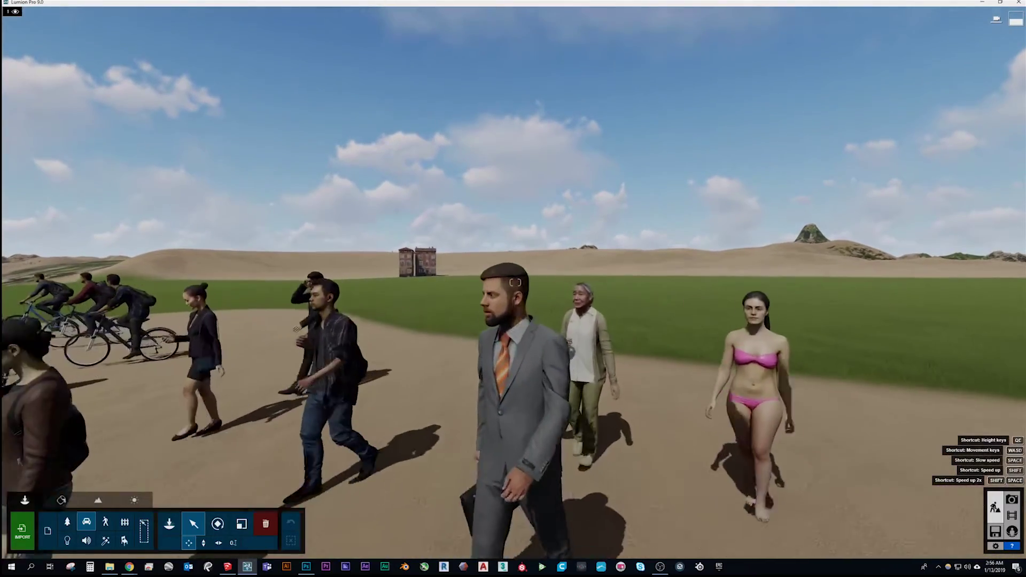
pyautogui.press('a')
pyautogui.press('a')
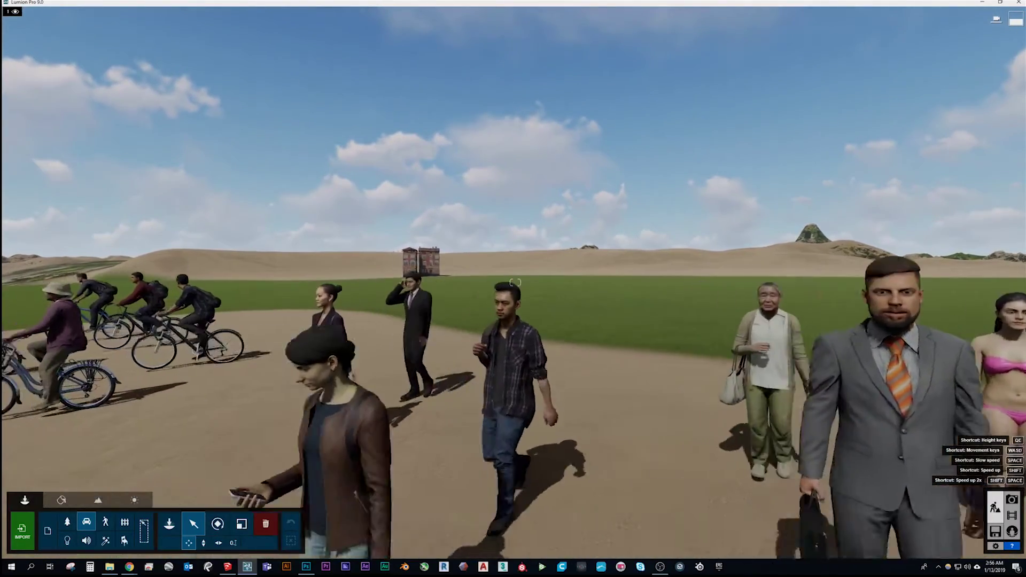
pyautogui.press('s')
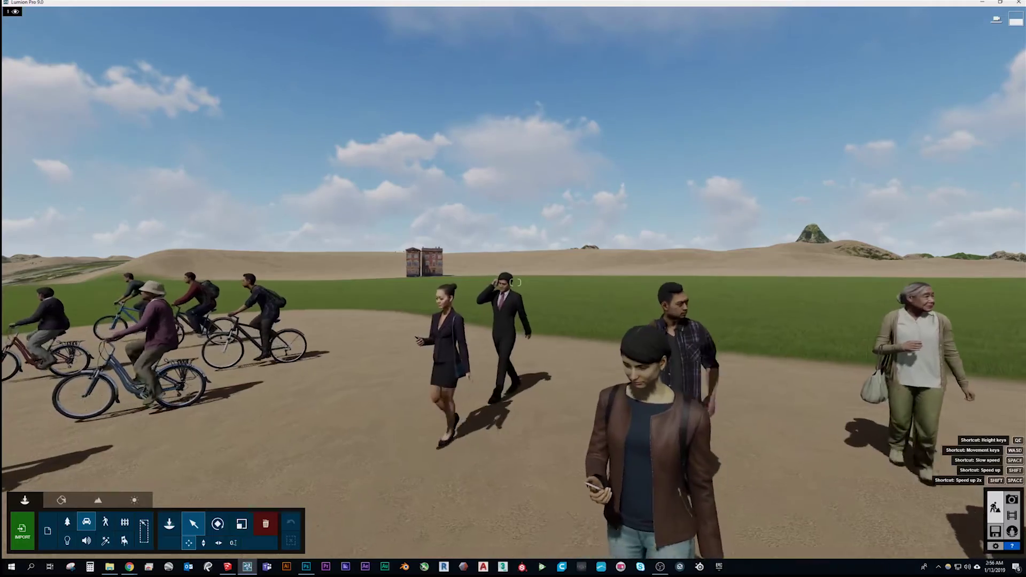
pyautogui.press('s')
# View the full lineup of figures from the cyclists across to the standing people
pyautogui.moveTo(416, 270); pyautogui.dragTo(435, 296, button='right')
pyautogui.moveTo(489, 277); pyautogui.dragTo(548, 304, button='right')
pyautogui.press('s')
pyautogui.press('s')
pyautogui.press('d')
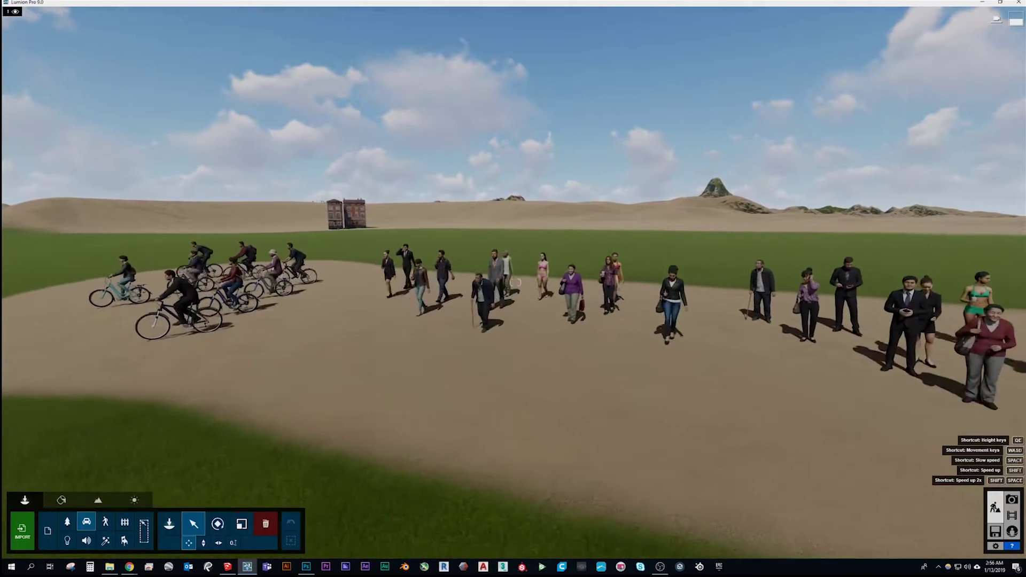
pyautogui.press('d')
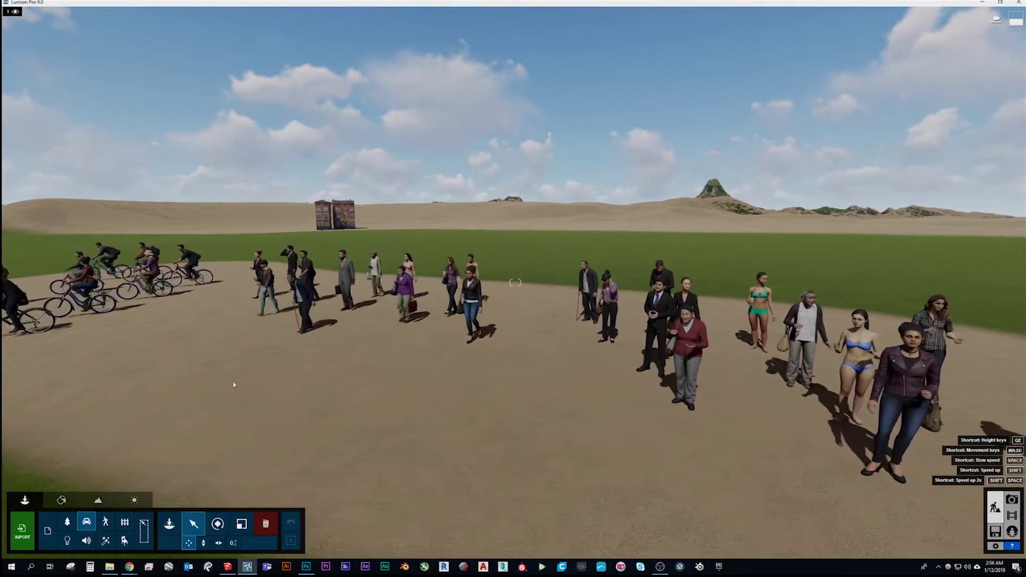
pyautogui.press('d')
# Examine the standing figures at the near end of the group from the front and the side
pyautogui.moveTo(362, 370); pyautogui.dragTo(381, 370, button='right')
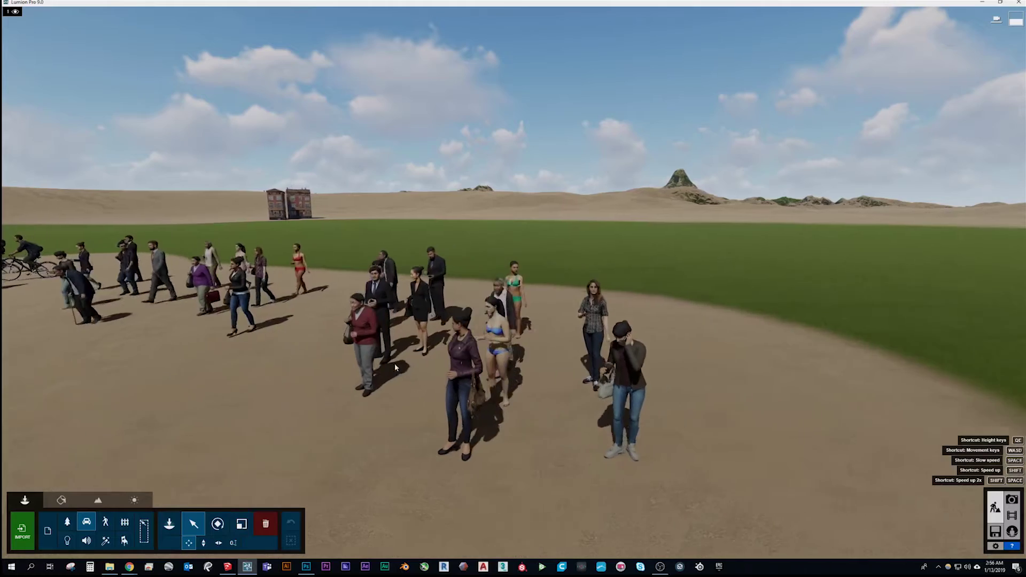
pyautogui.press('w')
pyautogui.moveTo(394, 364); pyautogui.dragTo(370, 375, button='right')
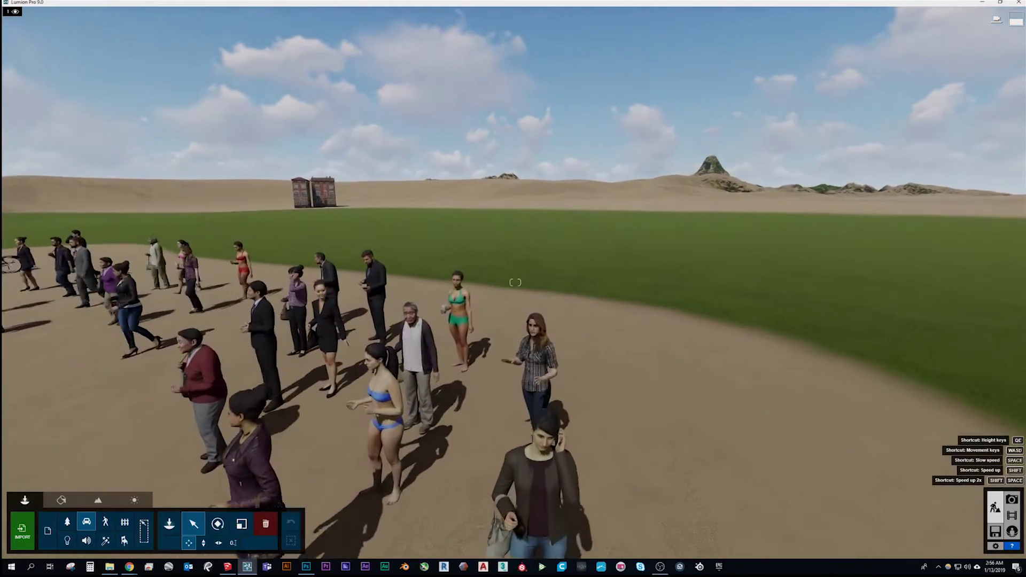
pyautogui.press('d')
pyautogui.moveTo(515, 282); pyautogui.dragTo(465, 274, button='right')
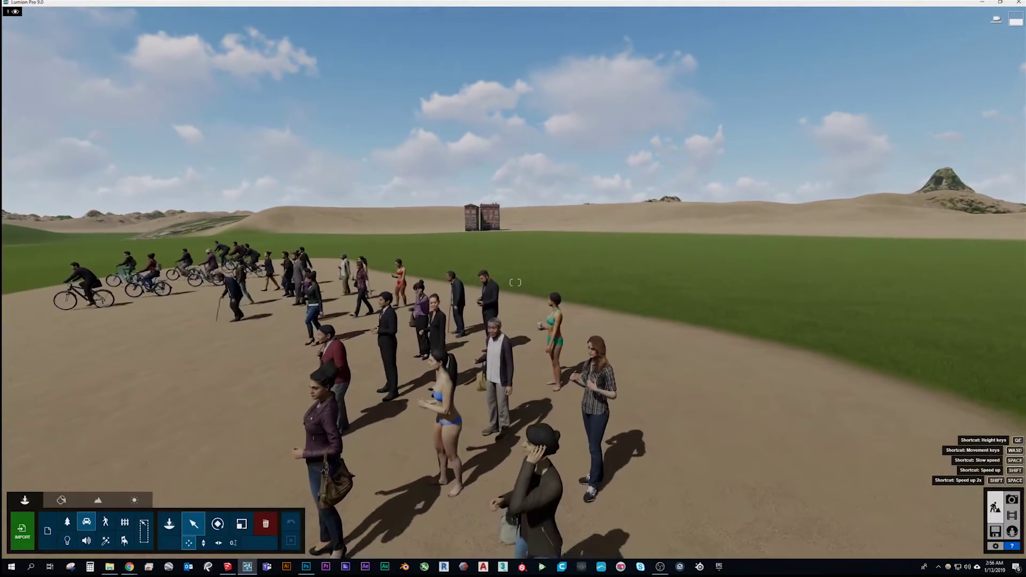
pyautogui.press('s')
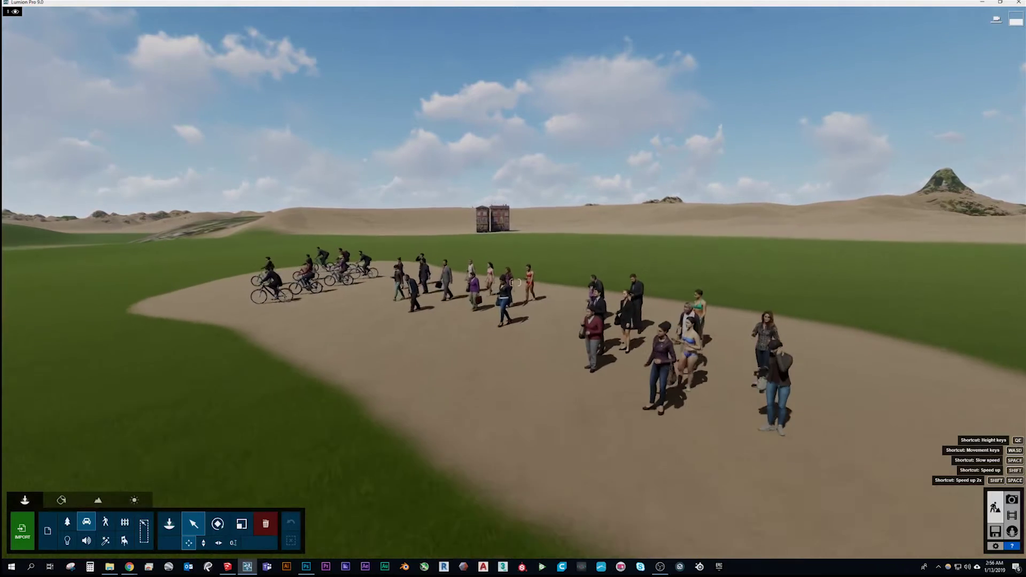
# Head from the people toward the two brick buildings and browse the starred figures in the Character Library
pyautogui.press('q')
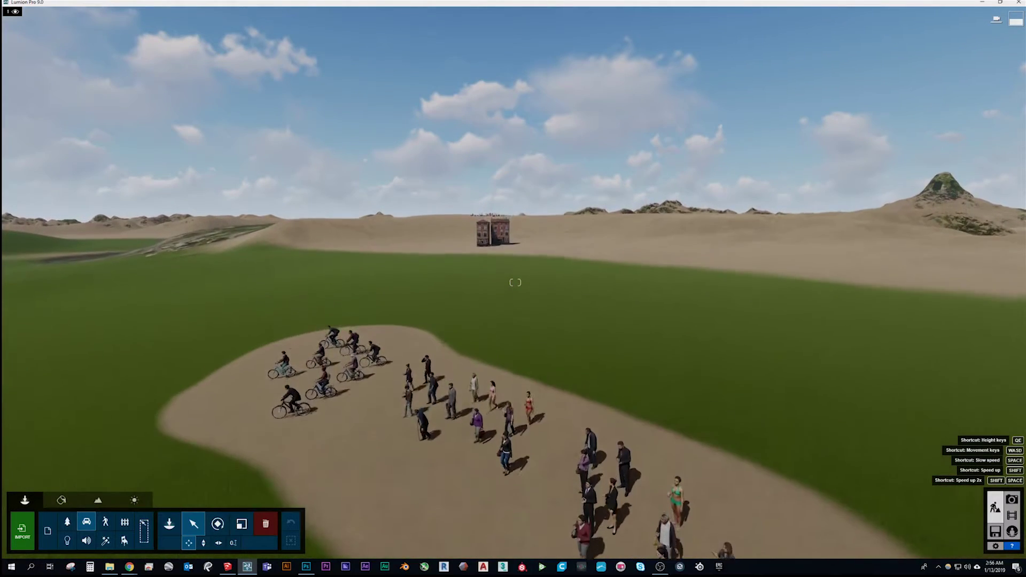
pyautogui.press('w')
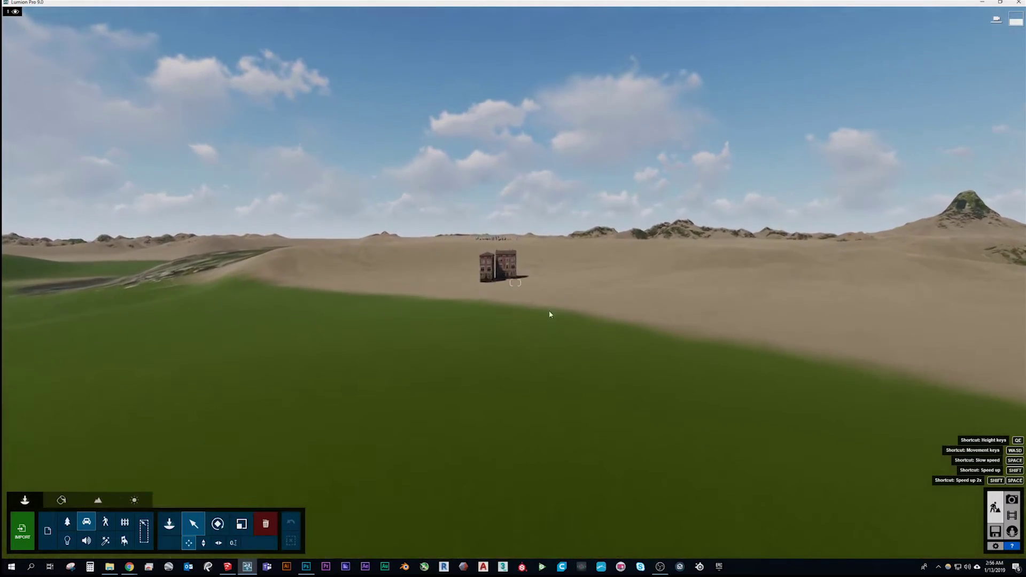
pyautogui.press('w')
pyautogui.press('w')
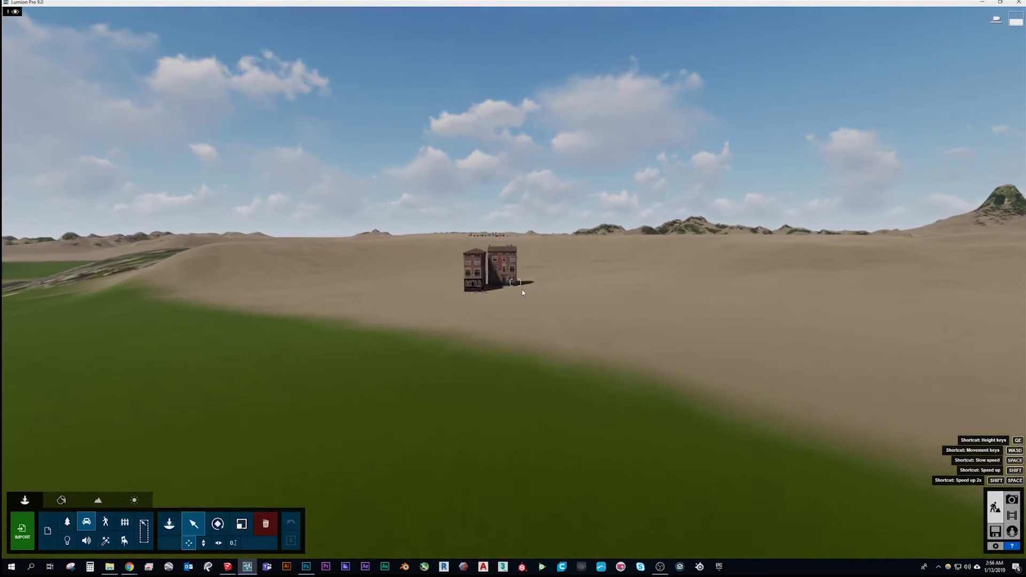
pyautogui.click(110, 527)
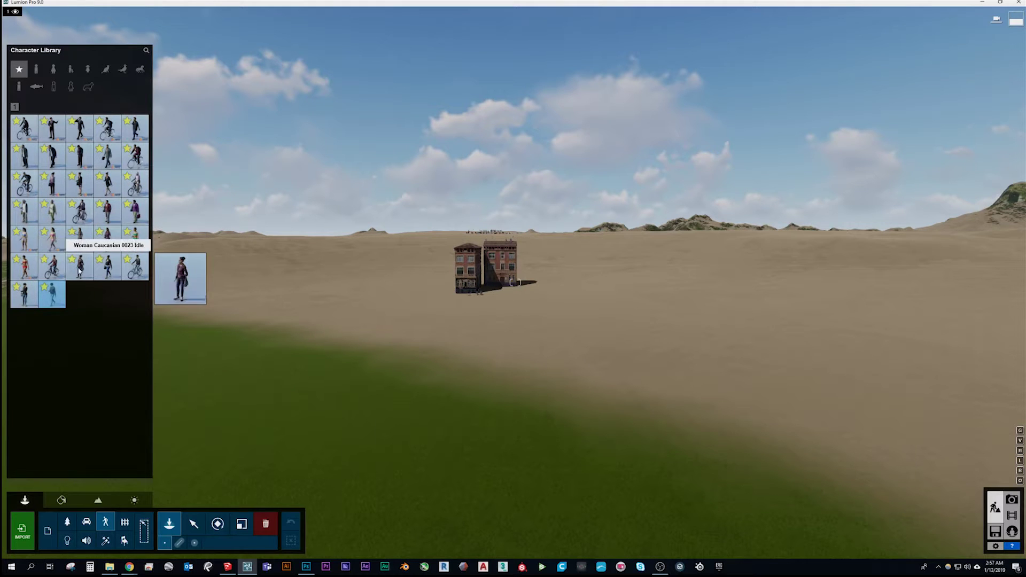
# Examine the two brick buildings, the blue chair, table and shelf in front, and the lone figure nearby
pyautogui.press('w')
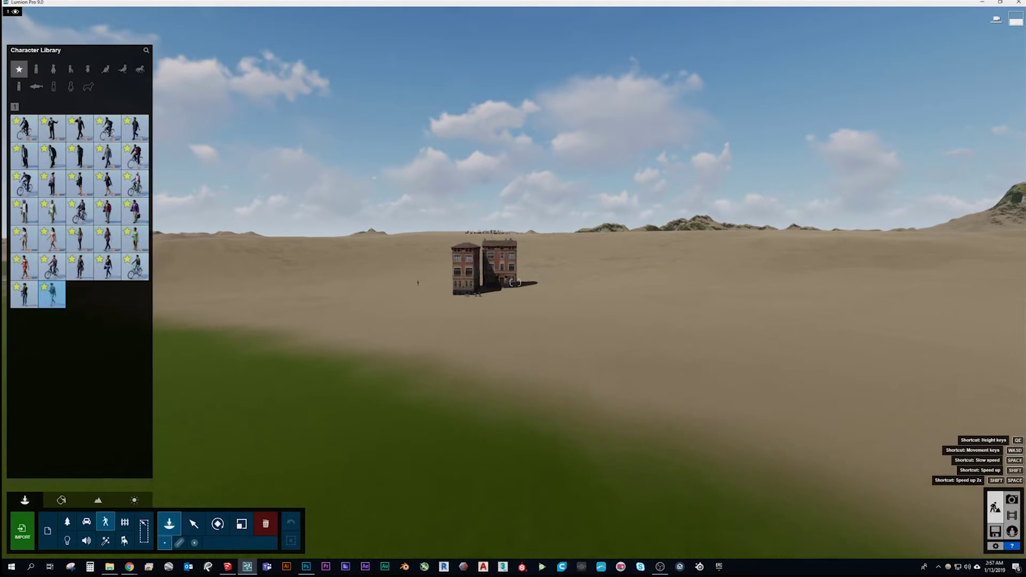
pyautogui.press('w')
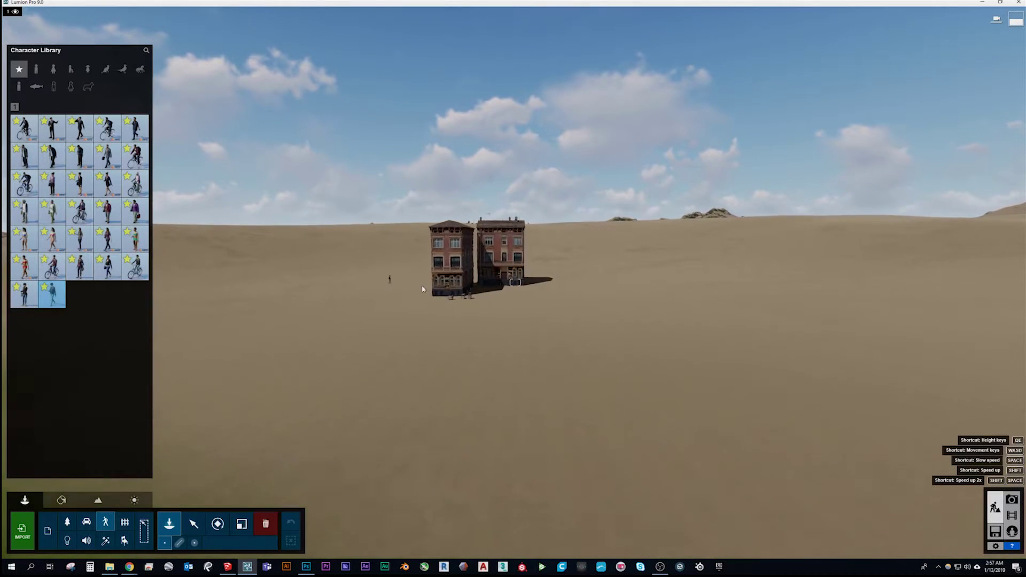
pyautogui.press('w')
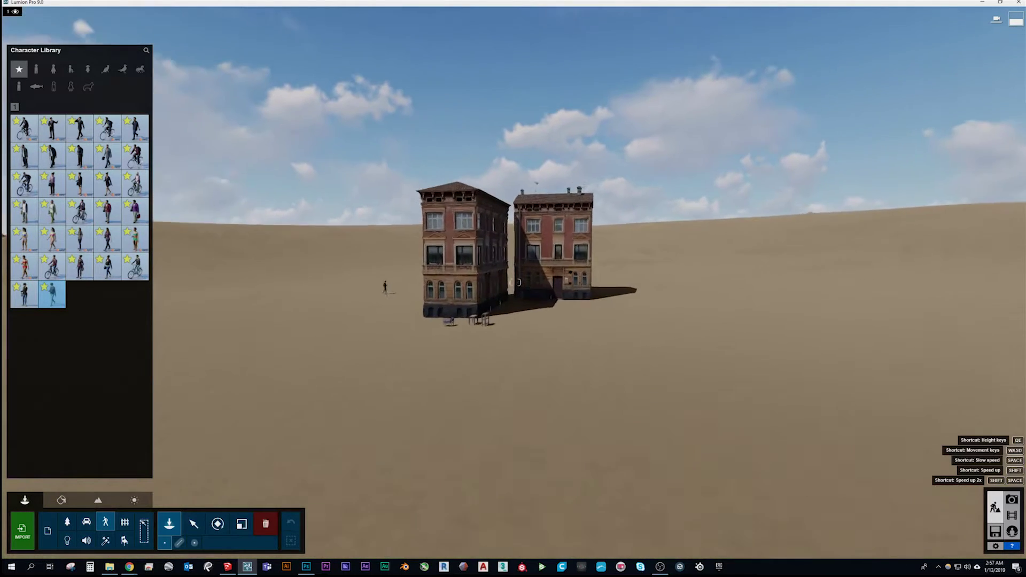
pyautogui.press('w')
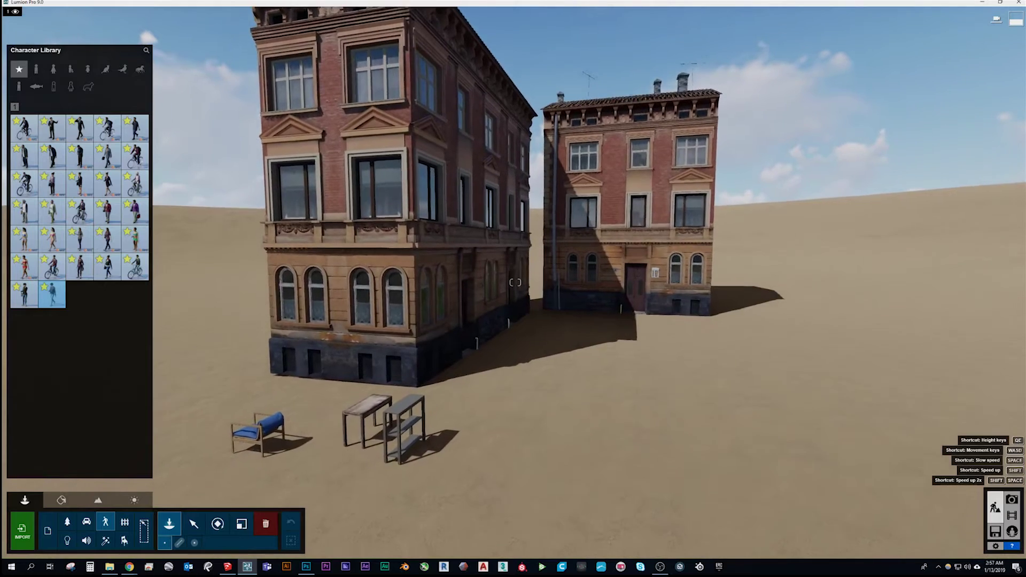
pyautogui.press('a')
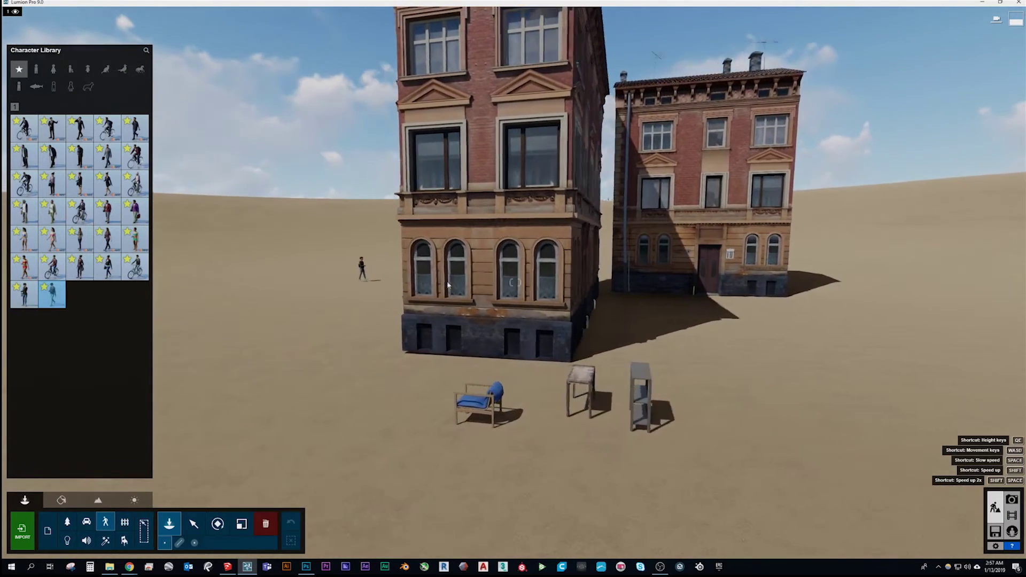
pyautogui.press('a')
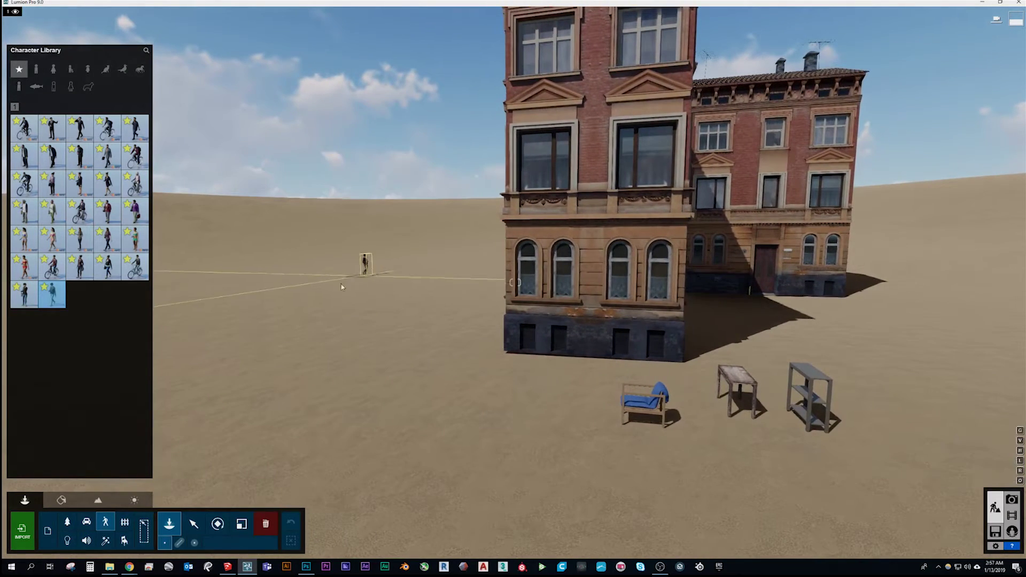
pyautogui.press('d')
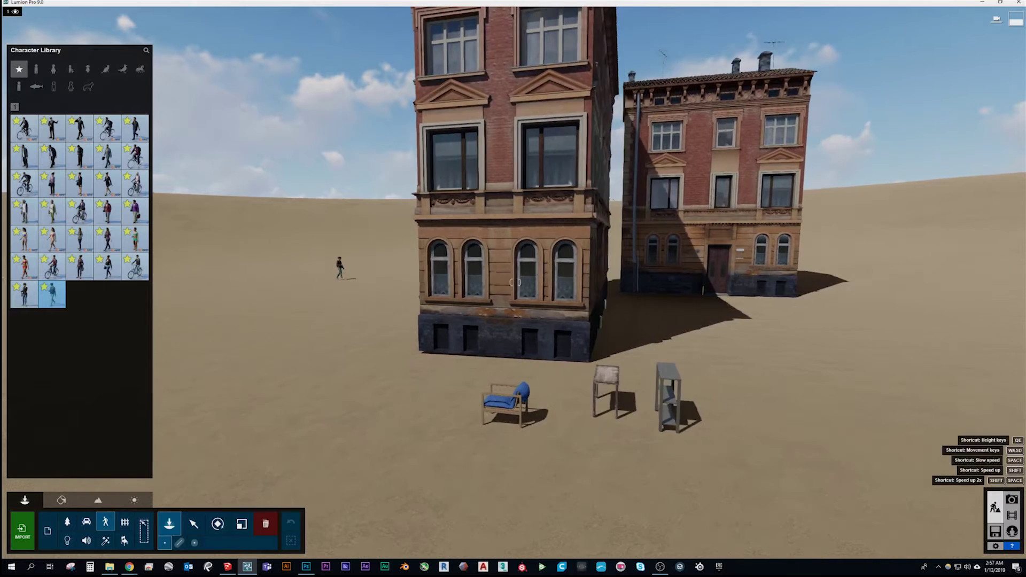
pyautogui.press('d')
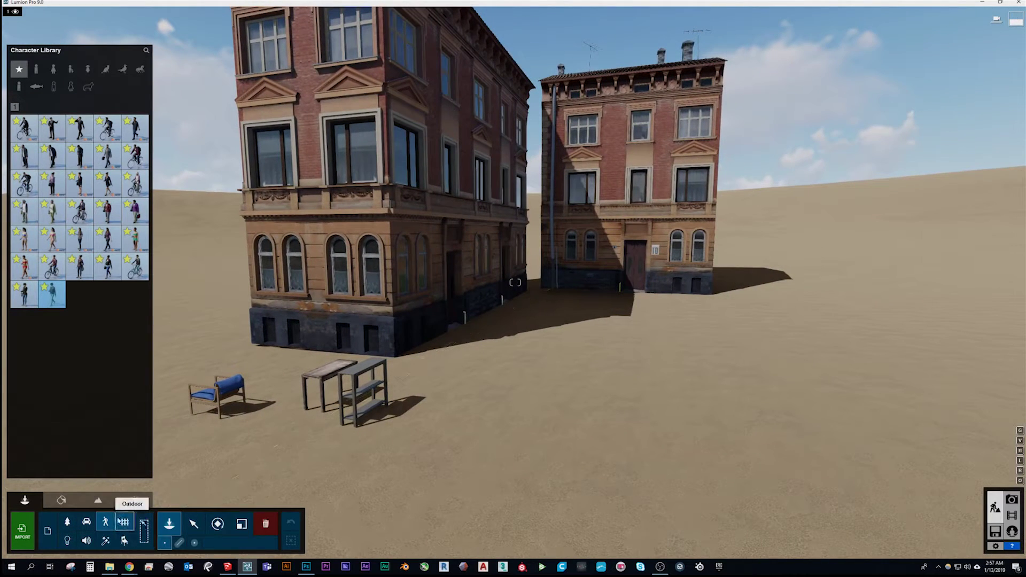
# Bring up the starred objects in the Outdoor Library, keeping the furniture in front of the brick buildings in view
pyautogui.click(124, 522)
pyautogui.press('a')
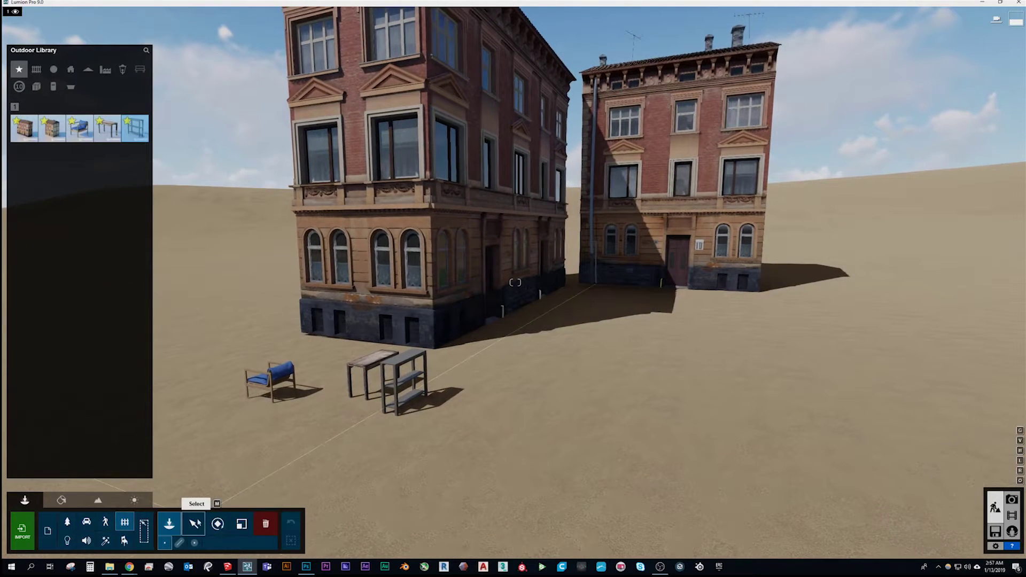
pyautogui.click(194, 524)
pyautogui.press('a')
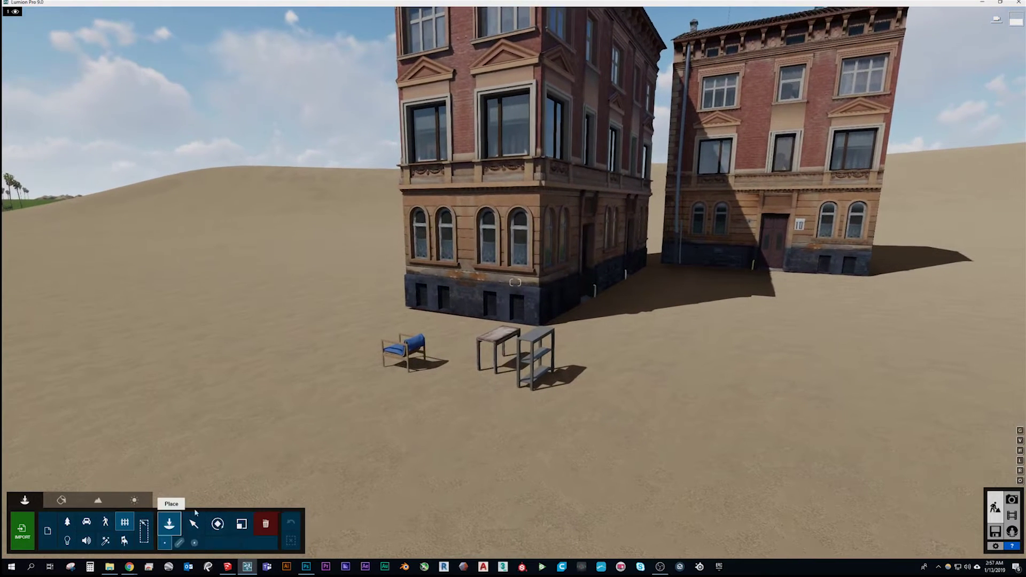
pyautogui.click(170, 523)
pyautogui.click(80, 133)
# Examine the blue chair, the weathered table and the grey shelf up close
pyautogui.press('w')
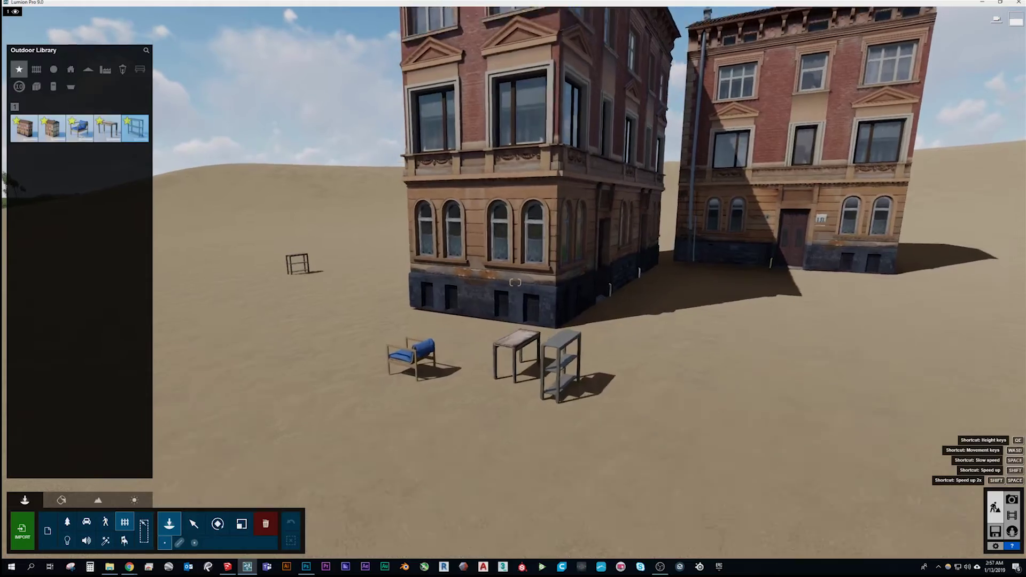
pyautogui.press('w')
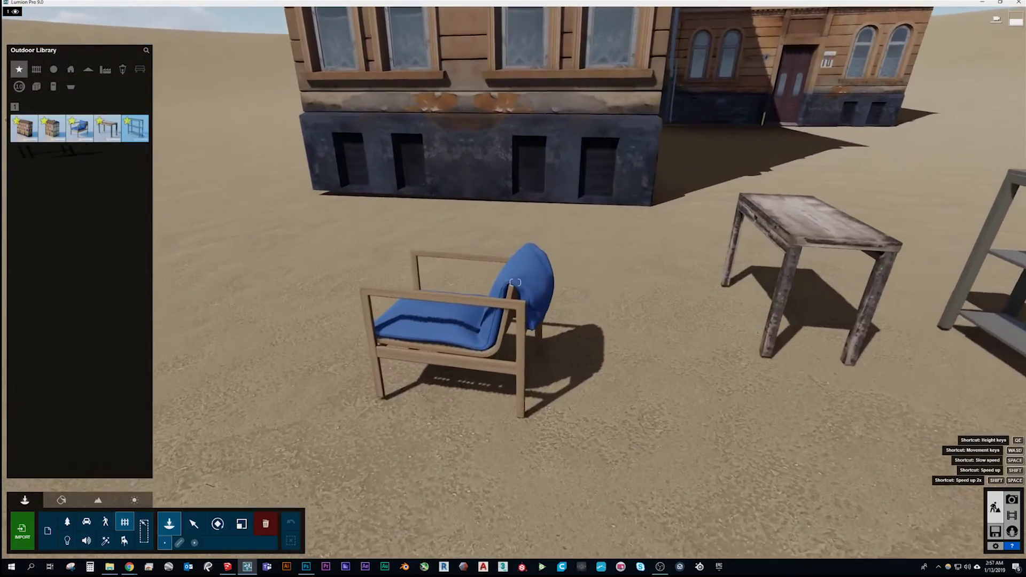
pyautogui.moveTo(515, 282); pyautogui.dragTo(642, 244, button='right')
pyautogui.press('d')
pyautogui.press('d')
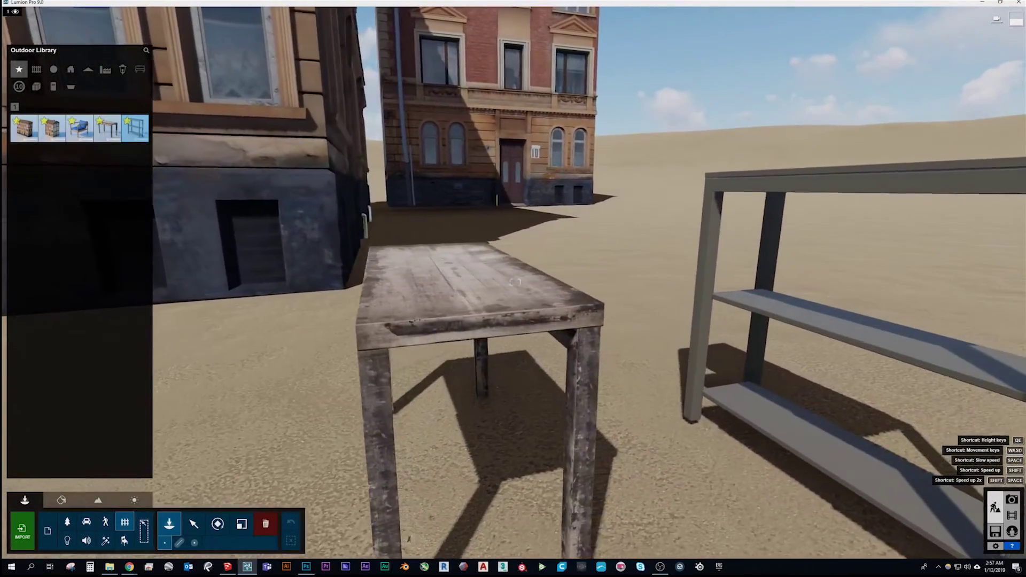
# View the facades of the two brick buildings and look through the Outdoor Library categories
pyautogui.press('s')
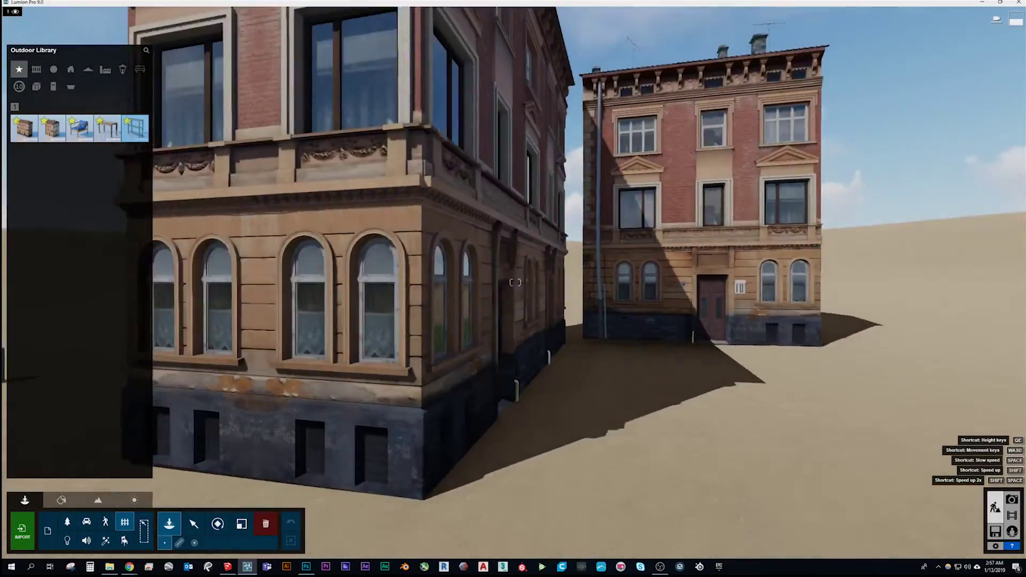
pyautogui.press('s')
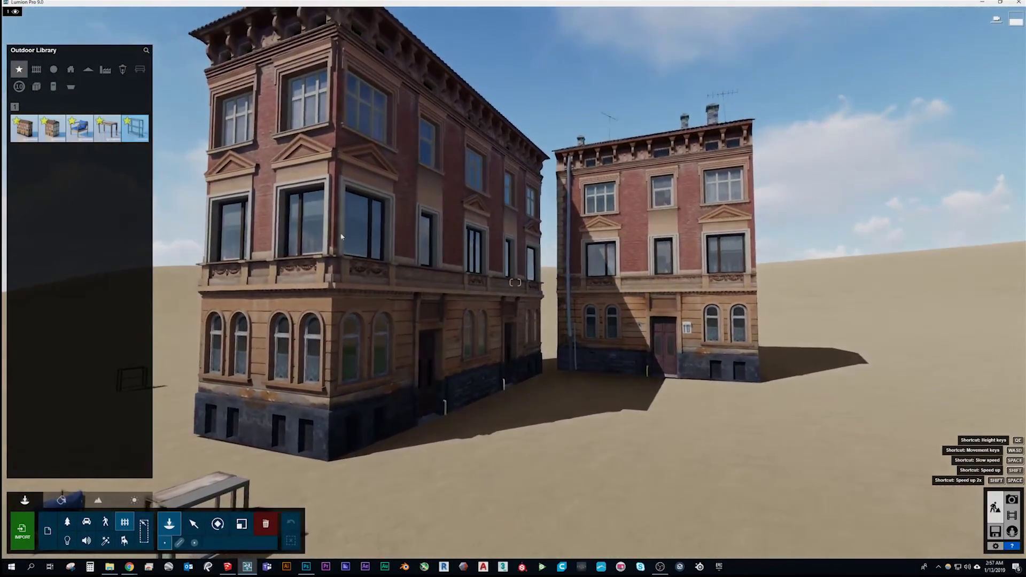
pyautogui.press('w')
pyautogui.press('w')
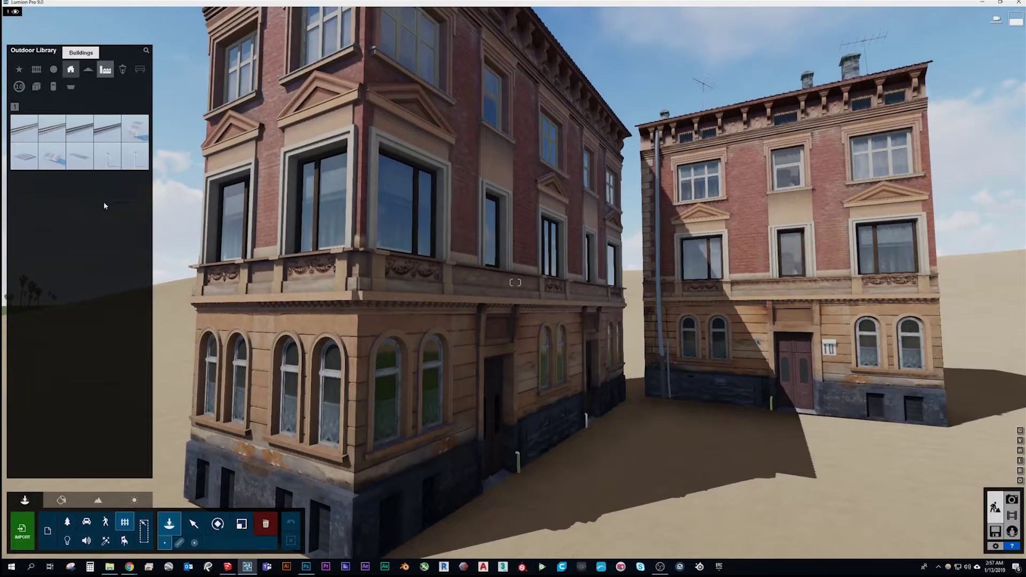
# Place House GB 001 from the Buildings category of the Outdoor Library beside the two brick buildings
pyautogui.press('s')
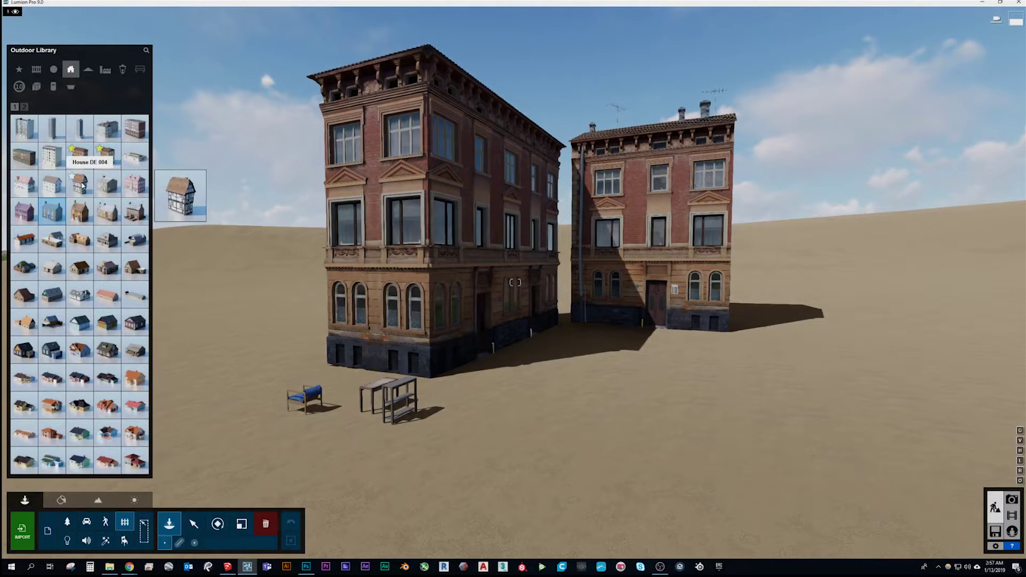
pyautogui.click(135, 184)
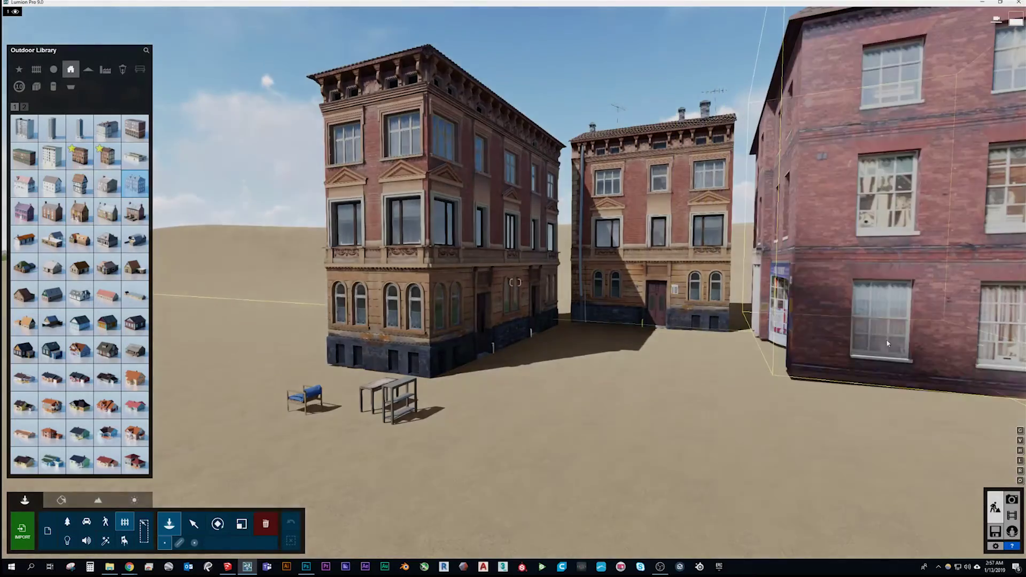
pyautogui.click(886, 343)
# Select House GB 001 and compare its walls, windows and chemist shopfront with the neighbouring brick building
pyautogui.press('d')
pyautogui.moveTo(886, 343); pyautogui.dragTo(537, 446, button='right')
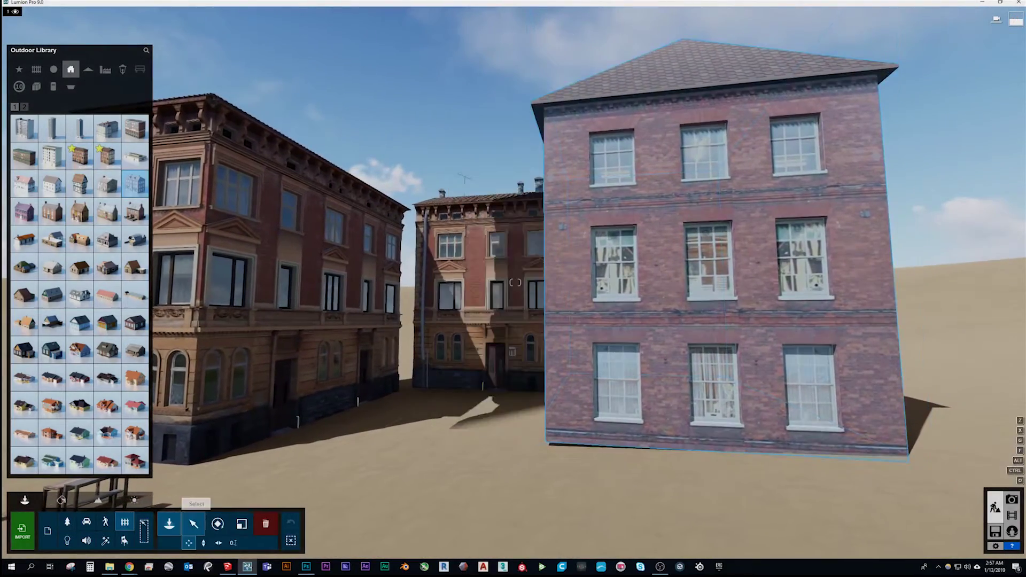
pyautogui.click(193, 523)
pyautogui.press('w')
pyautogui.moveTo(515, 282); pyautogui.dragTo(445, 349, button='right')
pyautogui.press('a')
pyautogui.press('w')
pyautogui.press('a')
pyautogui.press('s')
pyautogui.press('d')
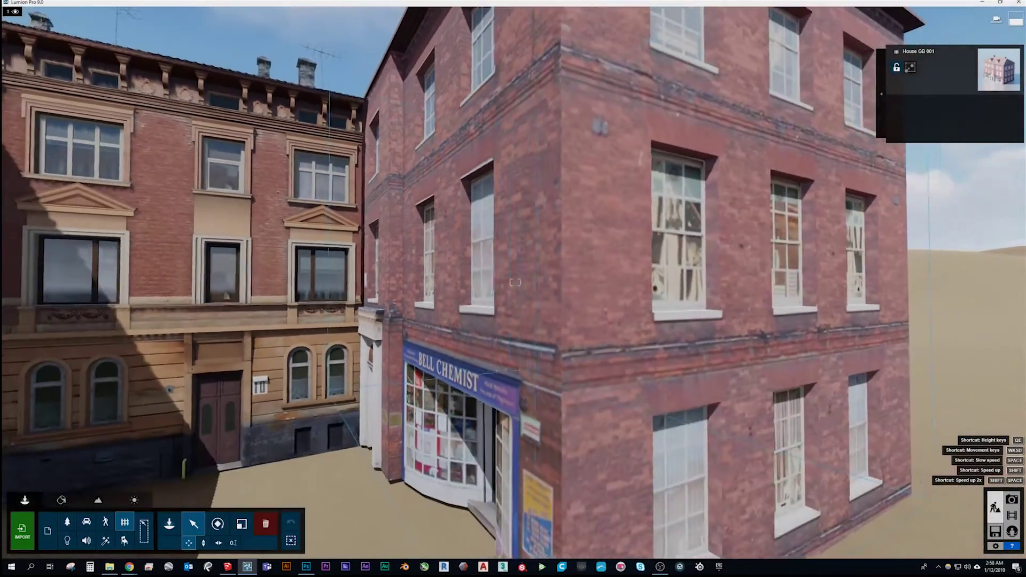
# Delete House GB 001 from beside the two brick buildings
pyautogui.press('s')
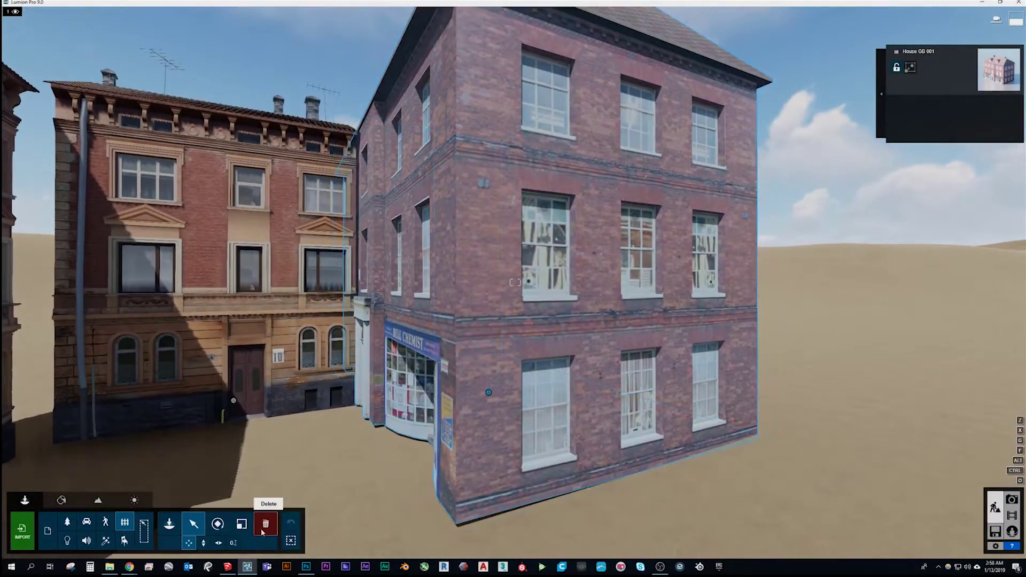
pyautogui.click(488, 395)
# Examine the middle-floor windows and brickwork of the far building up close
pyautogui.moveTo(489, 395); pyautogui.dragTo(248, 325, button='right')
pyautogui.press('w')
pyautogui.press('w')
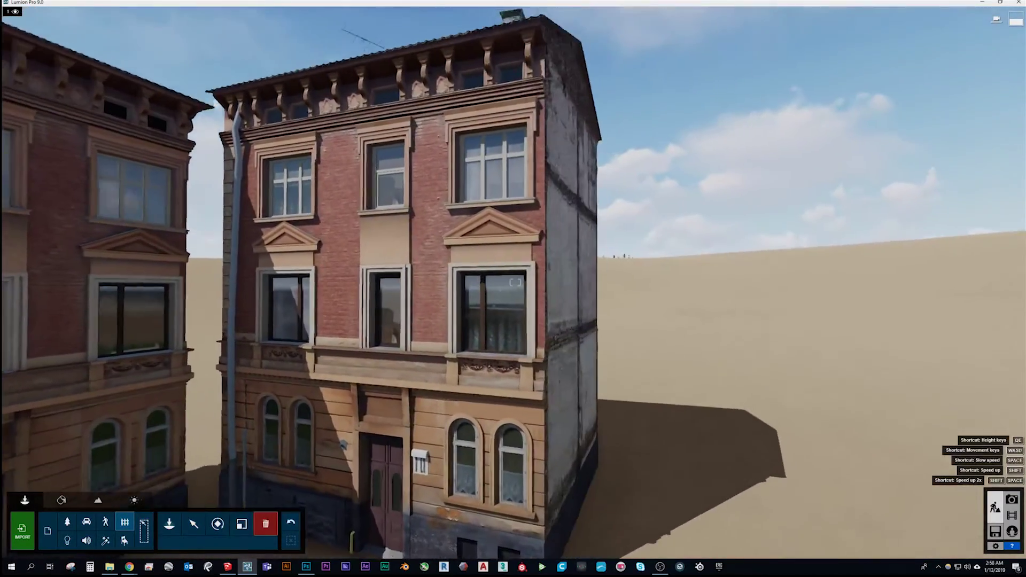
pyautogui.press('w')
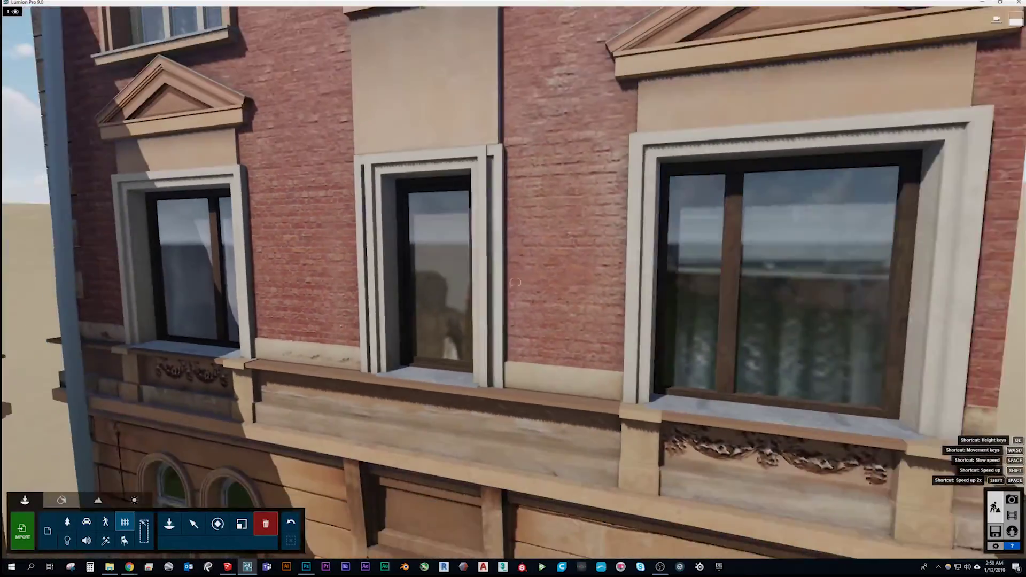
# Examine the far building's bare side wall and view both brick facades together from a distance
pyautogui.press('s')
pyautogui.moveTo(515, 282); pyautogui.dragTo(398, 314, button='right')
pyautogui.press('d')
pyautogui.press('s')
pyautogui.press('d')
pyautogui.press('s')
pyautogui.press('s')
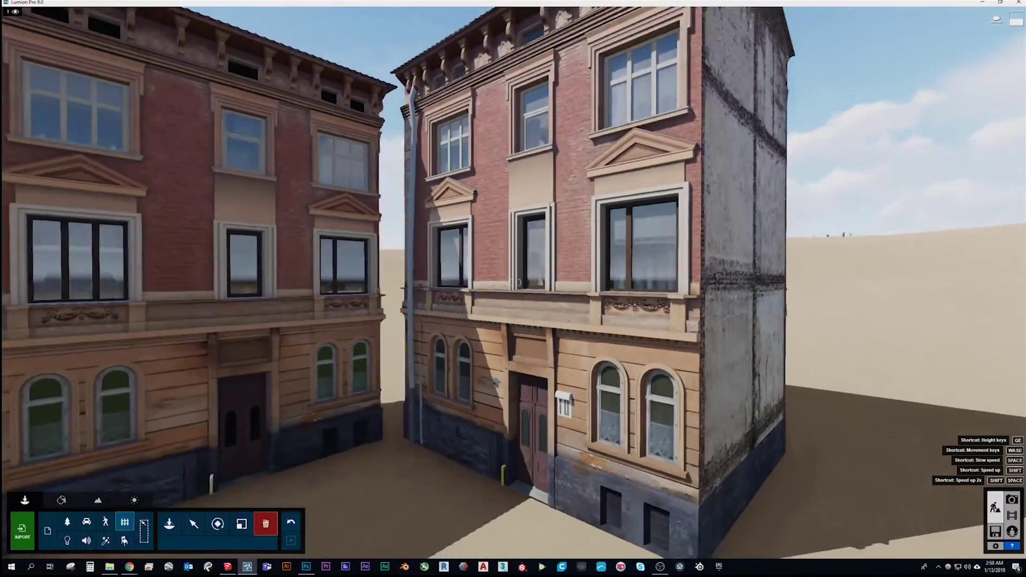
pyautogui.press('s')
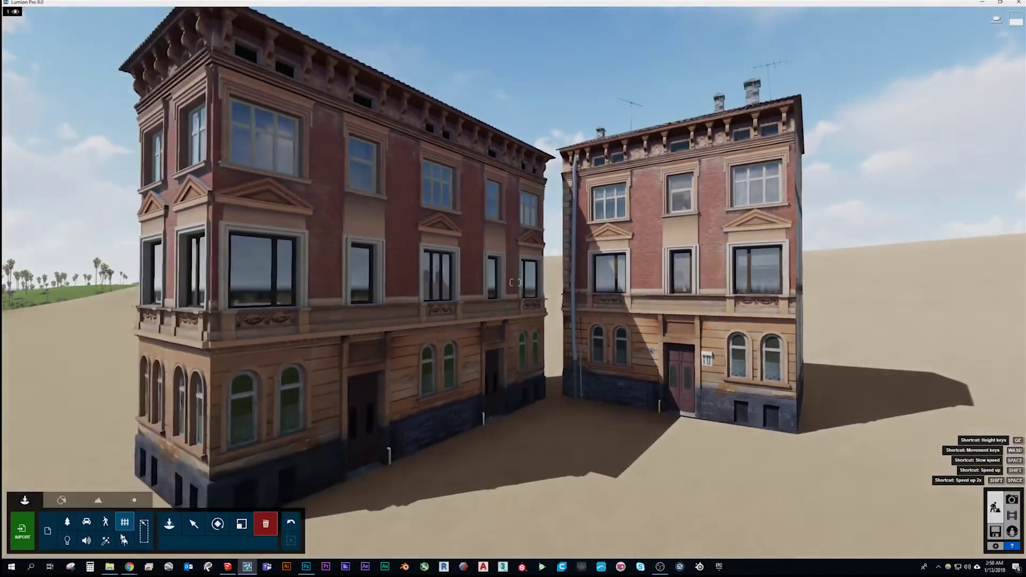
# Turn the sun heading to the north-east so the shadows fall behind the two brick buildings
pyautogui.moveTo(45, 531)
pyautogui.mouseDown()
pyautogui.moveTo(43, 540)
pyautogui.moveTo(55, 530)
pyautogui.moveTo(47, 517)
pyautogui.mouseUp()
pyautogui.press('s')
pyautogui.moveTo(350, 410)
pyautogui.mouseDown(button='right')
pyautogui.moveTo(738, 219)
pyautogui.moveTo(359, 401)
pyautogui.mouseUp(button='right')
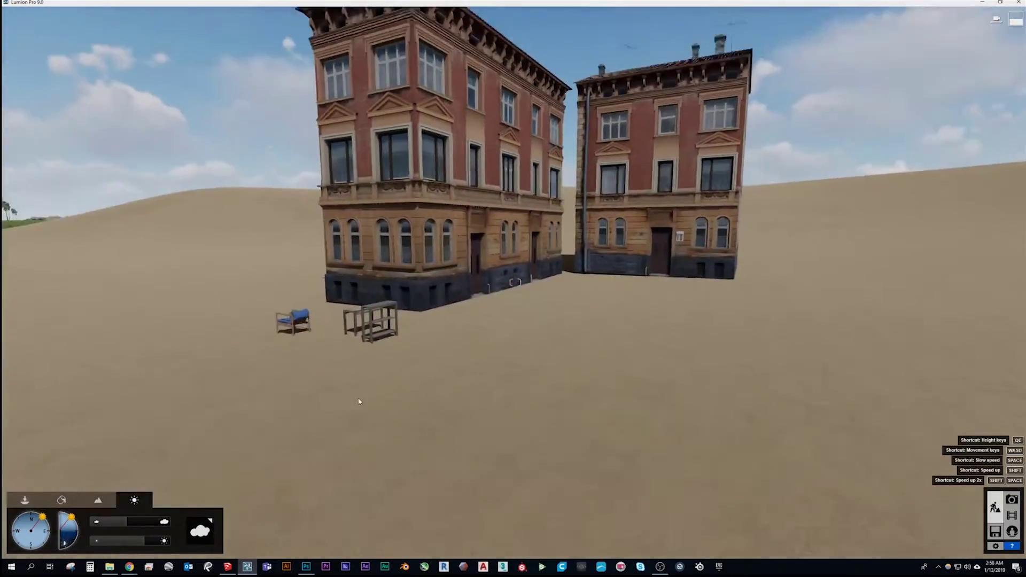
# View the two brick buildings and their roofs from above and from the chair side
pyautogui.moveTo(489, 297); pyautogui.dragTo(489, 320, button='right')
pyautogui.press('q')
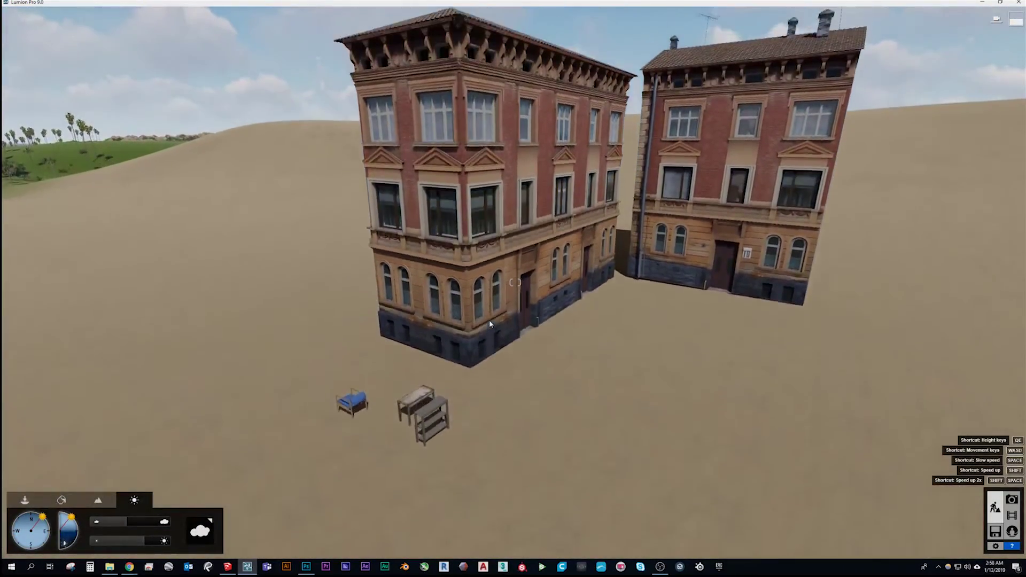
pyautogui.press('a')
pyautogui.moveTo(451, 322); pyautogui.dragTo(539, 235, button='right')
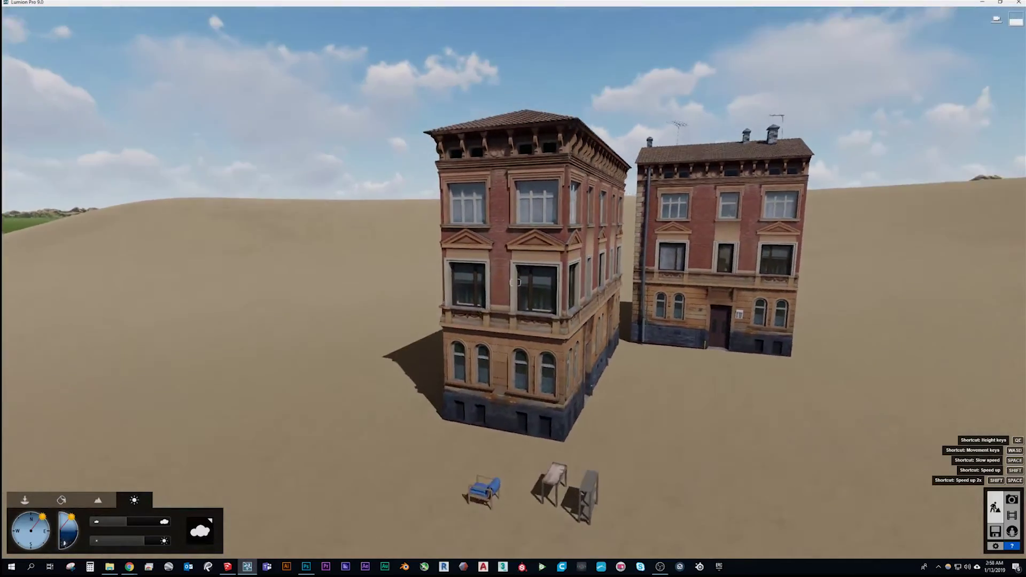
pyautogui.press('w')
pyautogui.moveTo(515, 282); pyautogui.dragTo(193, 326, button='right')
pyautogui.press('a')
pyautogui.press('w')
pyautogui.press('a')
pyautogui.moveTo(385, 305); pyautogui.dragTo(454, 304, button='right')
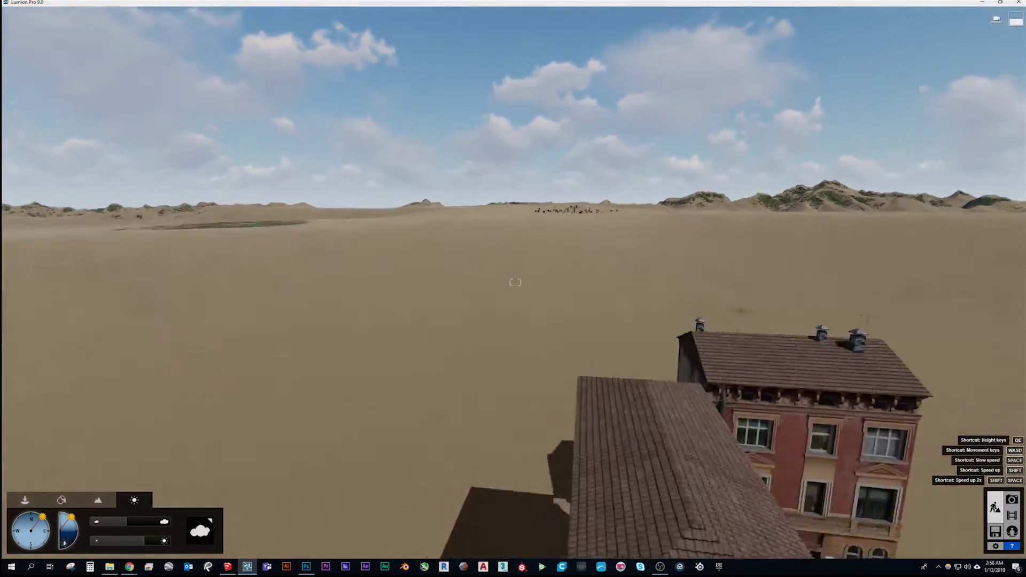
# Head to the large group of indoor furniture and view the whole layout from above
pyautogui.press('s')
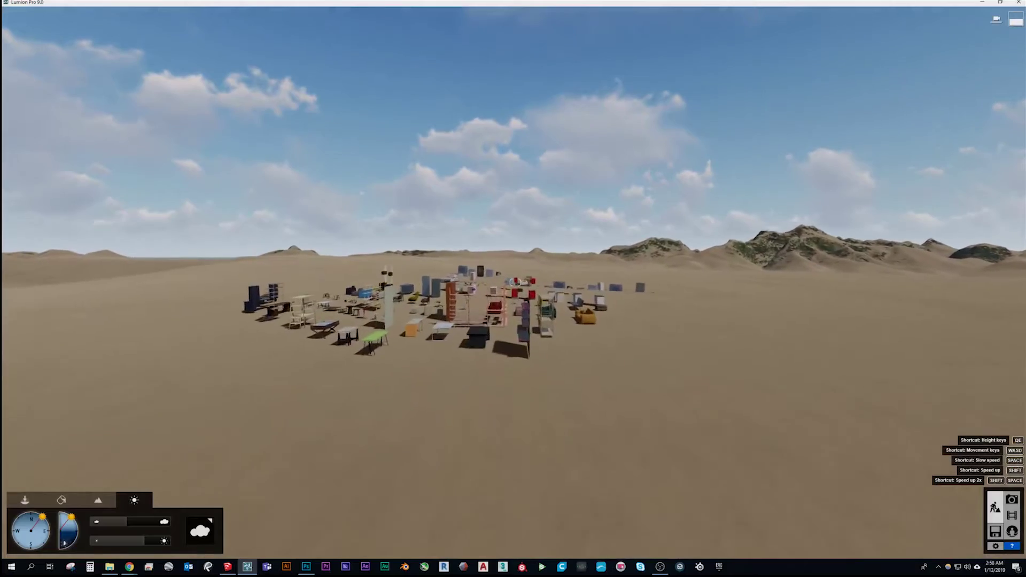
pyautogui.press('w')
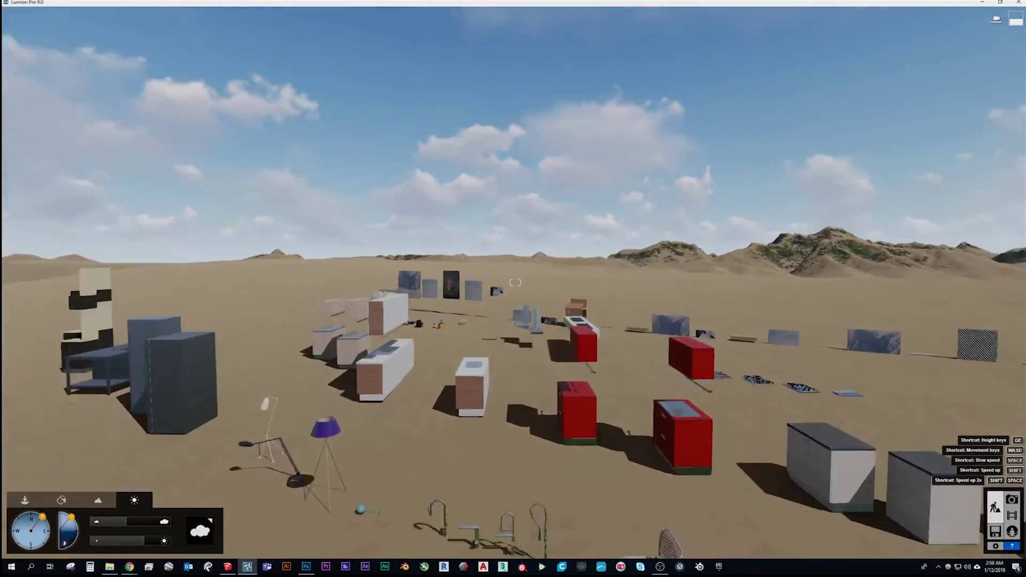
pyautogui.press('s')
pyautogui.moveTo(515, 282); pyautogui.dragTo(567, 358, button='right')
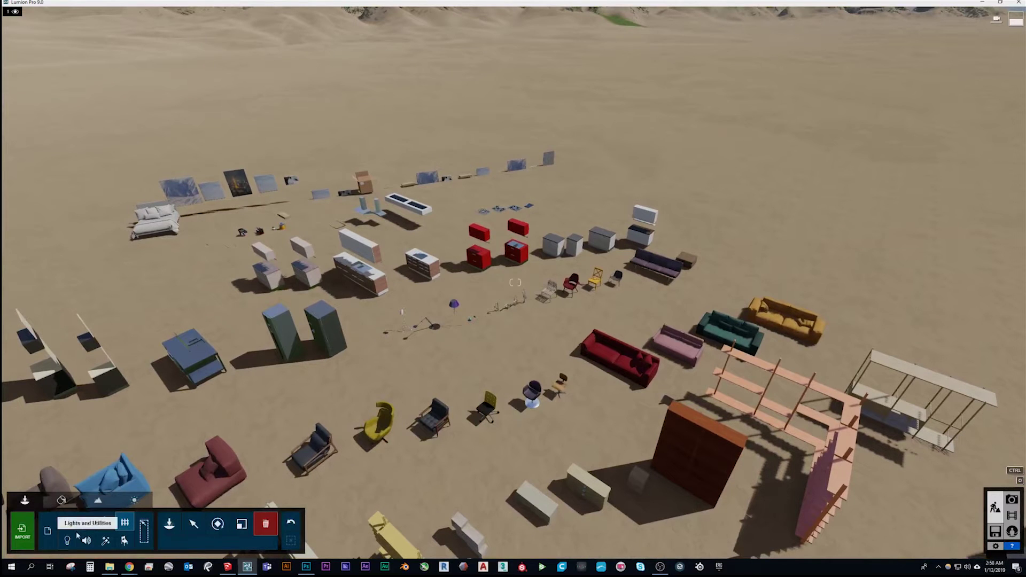
# Switch to Chrome and check the new Content Library objects on Lumion's what's-new page, then return to Lumion
pyautogui.click(129, 567)
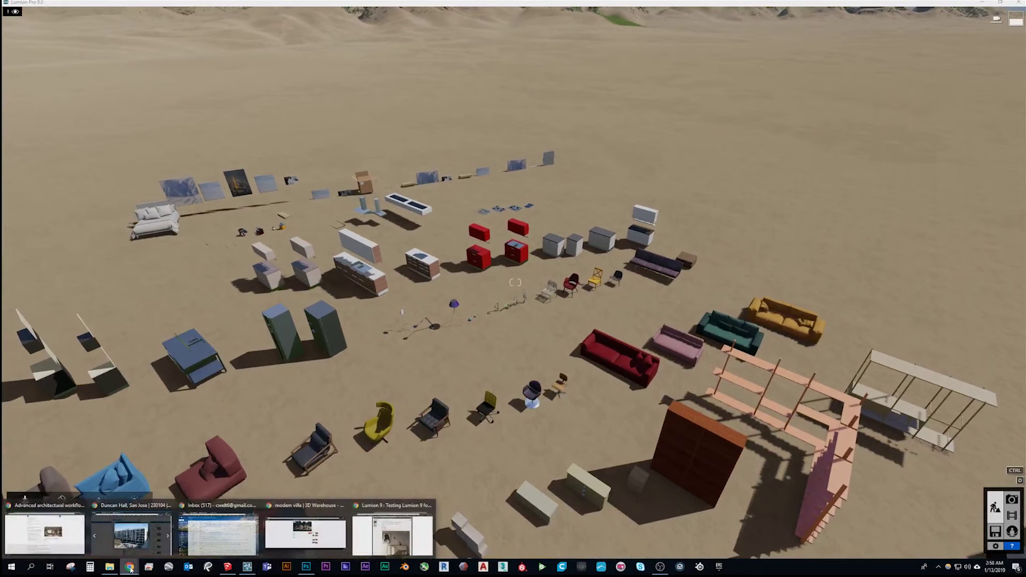
pyautogui.click(62, 540)
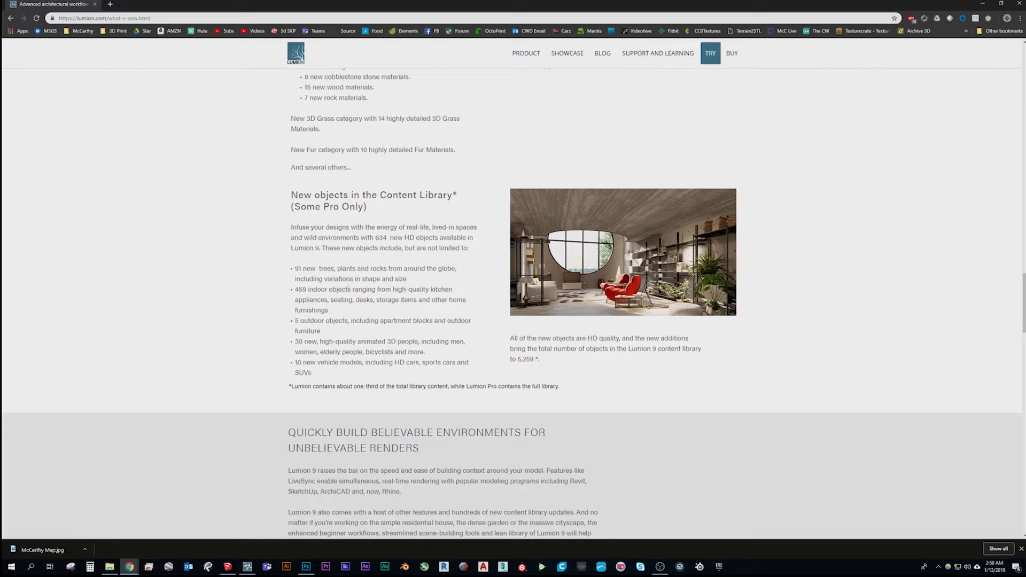
pyautogui.click(984, 4)
# Browse the pages of starred objects in the Indoor Library with the furniture layout in view
pyautogui.press('s')
pyautogui.moveTo(206, 435); pyautogui.dragTo(332, 350, button='right')
pyautogui.press('w')
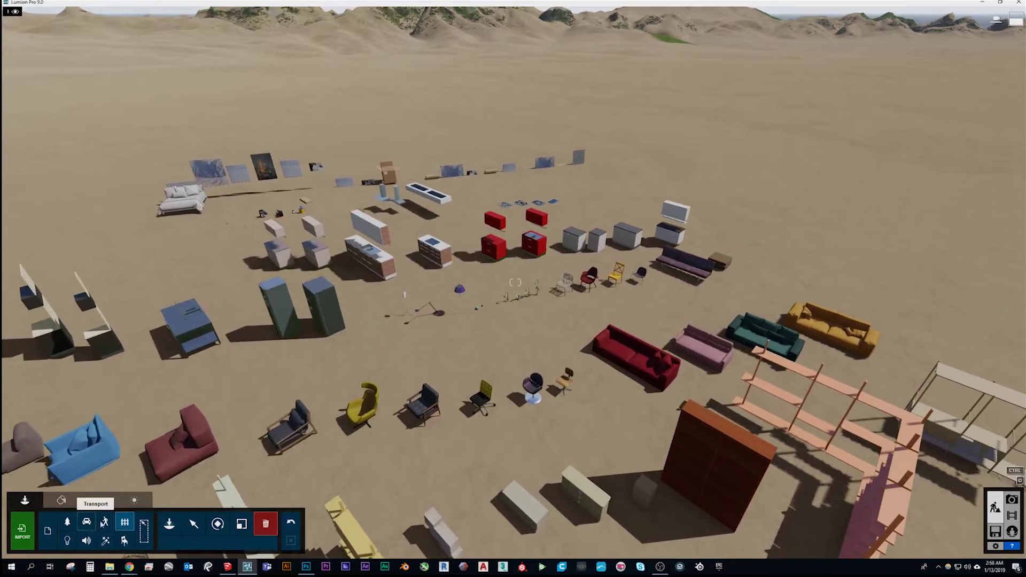
pyautogui.click(176, 531)
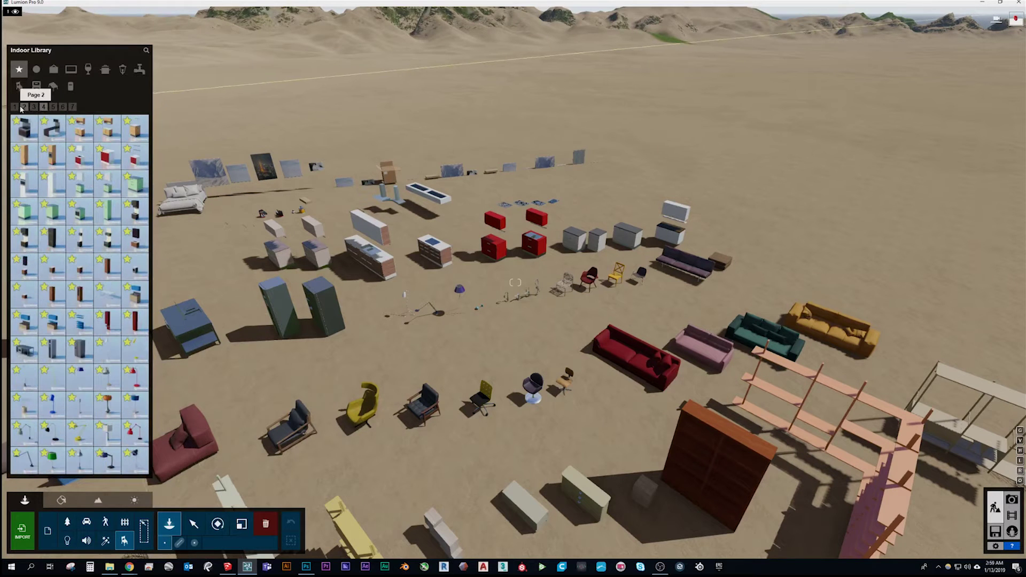
# Examine the grey bed with its pillows and blanket up close
pyautogui.moveTo(261, 178); pyautogui.dragTo(199, 134, button='right')
pyautogui.press('w')
pyautogui.press('w')
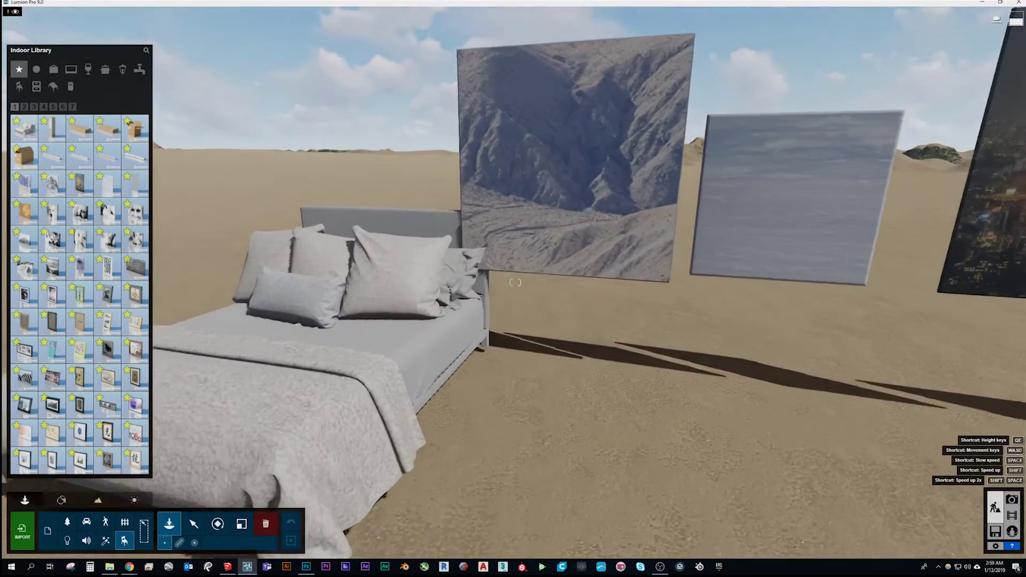
pyautogui.press('a')
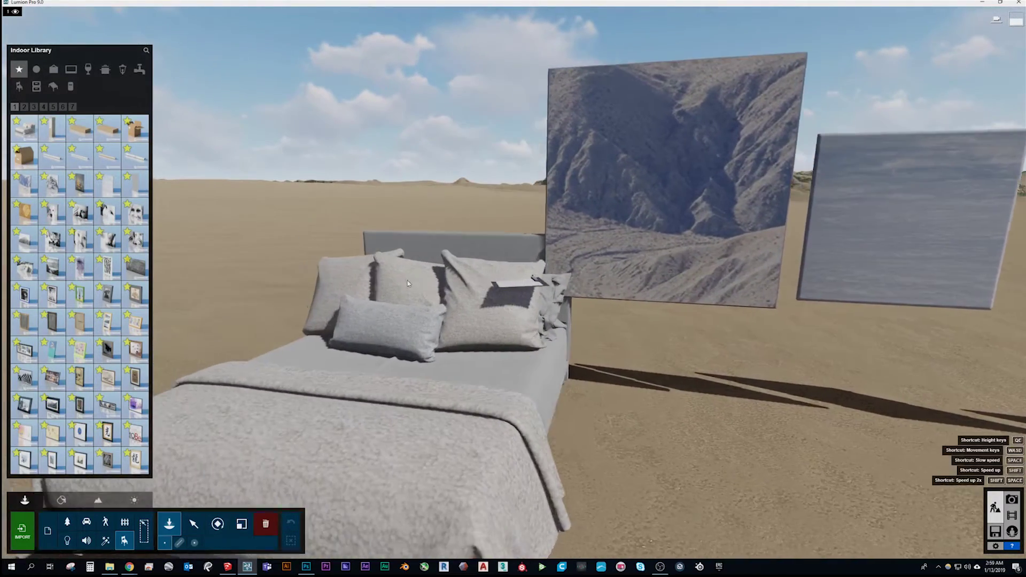
# Examine the row of pictures beside the bed, from the mountain photo to the illuminated tower at night
pyautogui.press('d')
pyautogui.moveTo(399, 284)
pyautogui.mouseDown(button='right')
pyautogui.moveTo(412, 276)
pyautogui.moveTo(551, 343)
pyautogui.moveTo(446, 346)
pyautogui.mouseUp(button='right')
pyautogui.press('w')
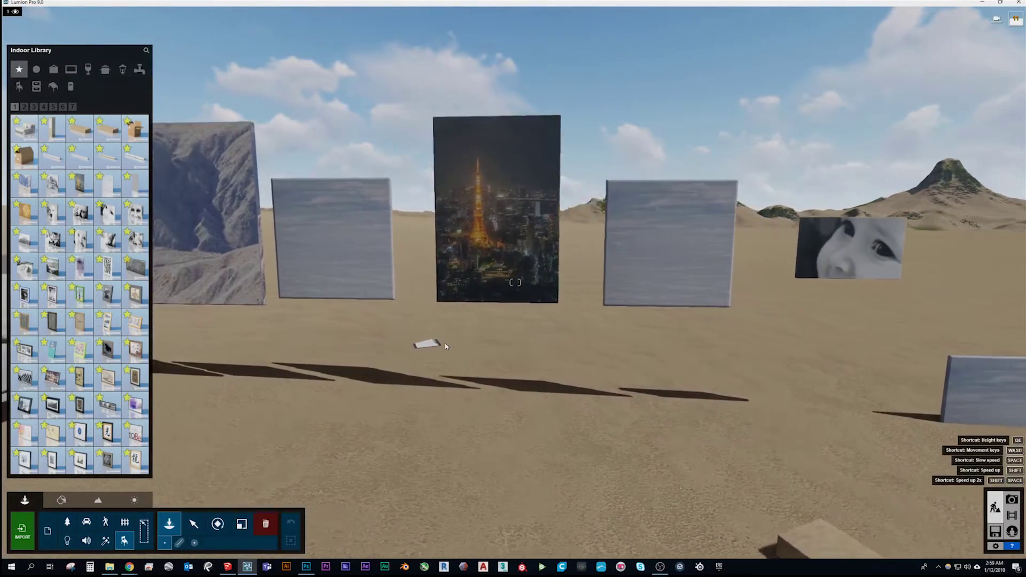
pyautogui.press('a')
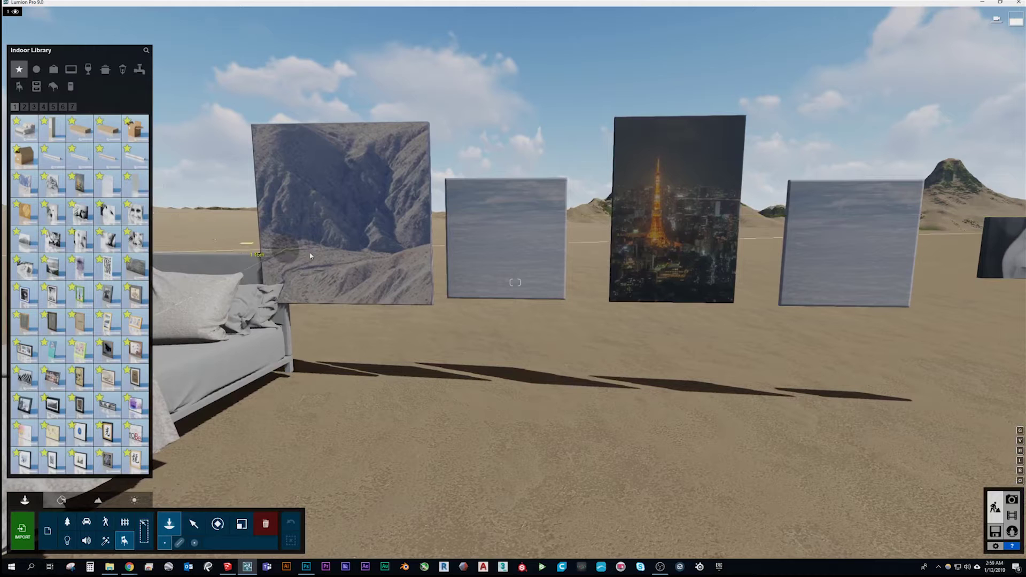
pyautogui.press('d')
pyautogui.press('a')
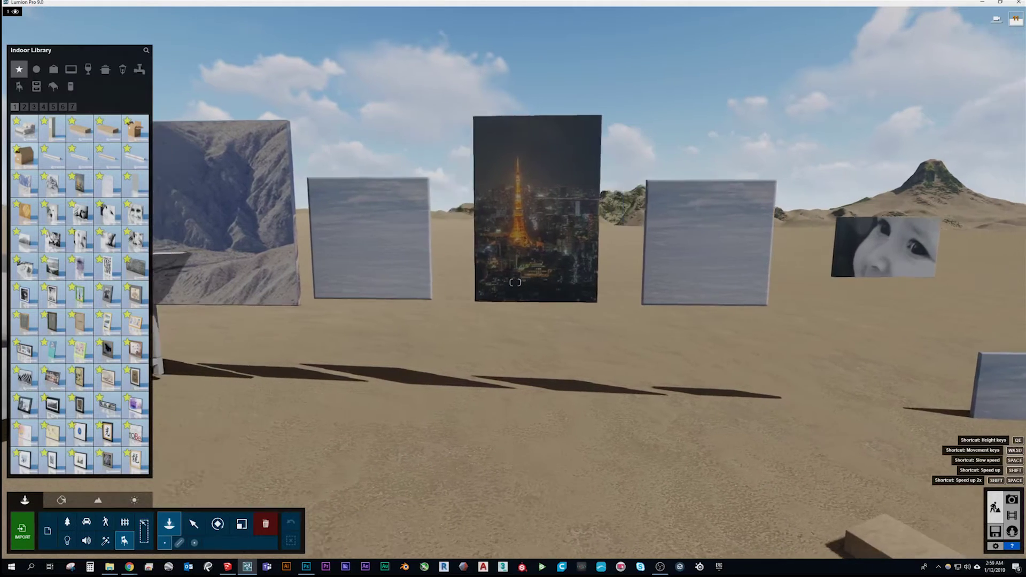
pyautogui.moveTo(312, 257); pyautogui.dragTo(414, 235, button='right')
pyautogui.press('w')
pyautogui.moveTo(516, 282); pyautogui.dragTo(525, 242, button='right')
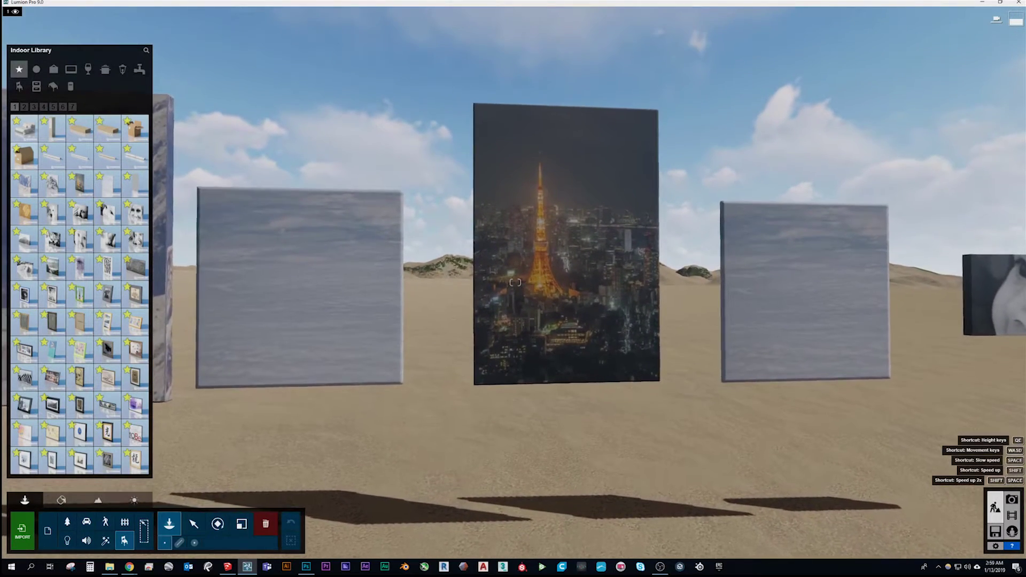
# Continue along the pictures past the tower to the black-and-white face portrait and the cardboard box
pyautogui.press('d')
pyautogui.press('d')
pyautogui.moveTo(515, 282); pyautogui.dragTo(435, 302, button='right')
pyautogui.press('s')
pyautogui.press('d')
pyautogui.press('d')
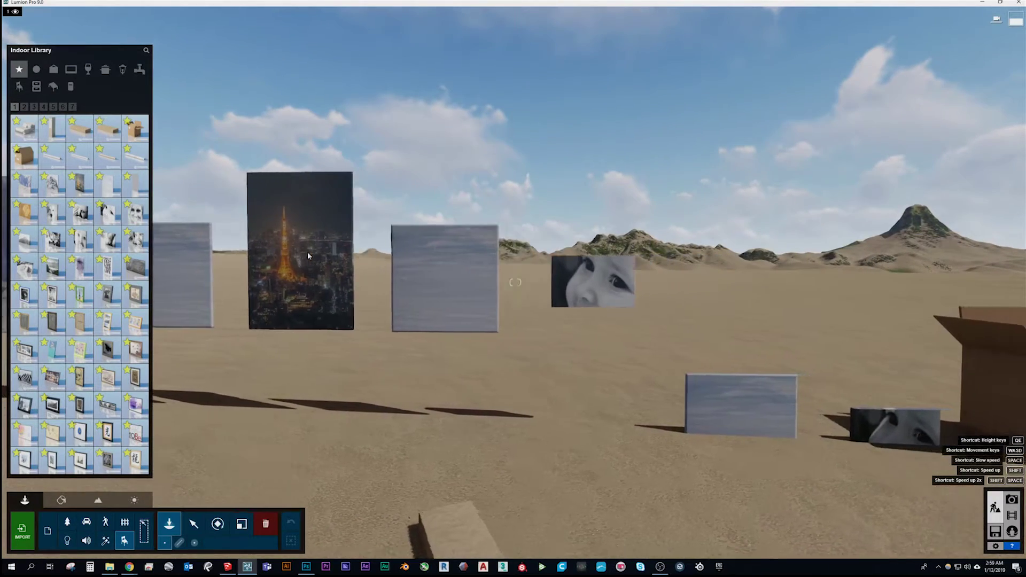
# Preview the canvases and picture frames on the first page of starred indoor objects, with the placed pictures and cardboard box in view
pyautogui.press('d')
pyautogui.moveTo(306, 279); pyautogui.dragTo(374, 291, button='right')
pyautogui.press('s')
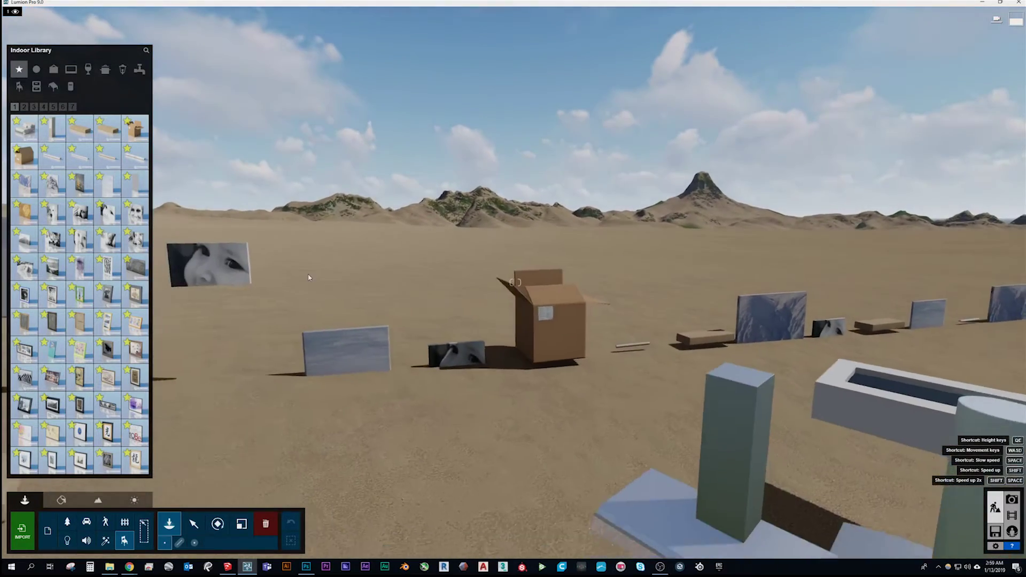
pyautogui.press('s')
pyautogui.moveTo(45, 182)
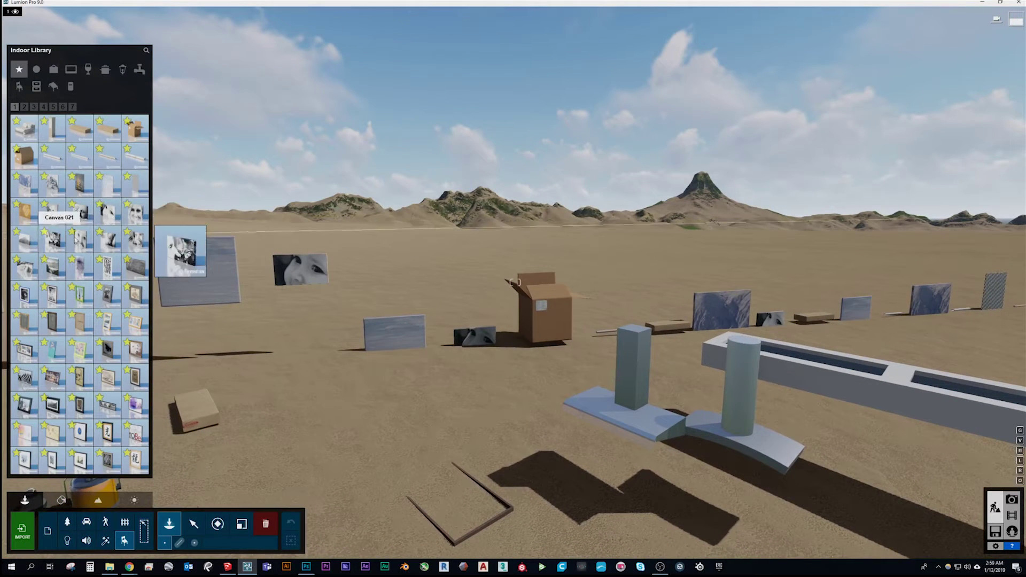
pyautogui.moveTo(63, 315)
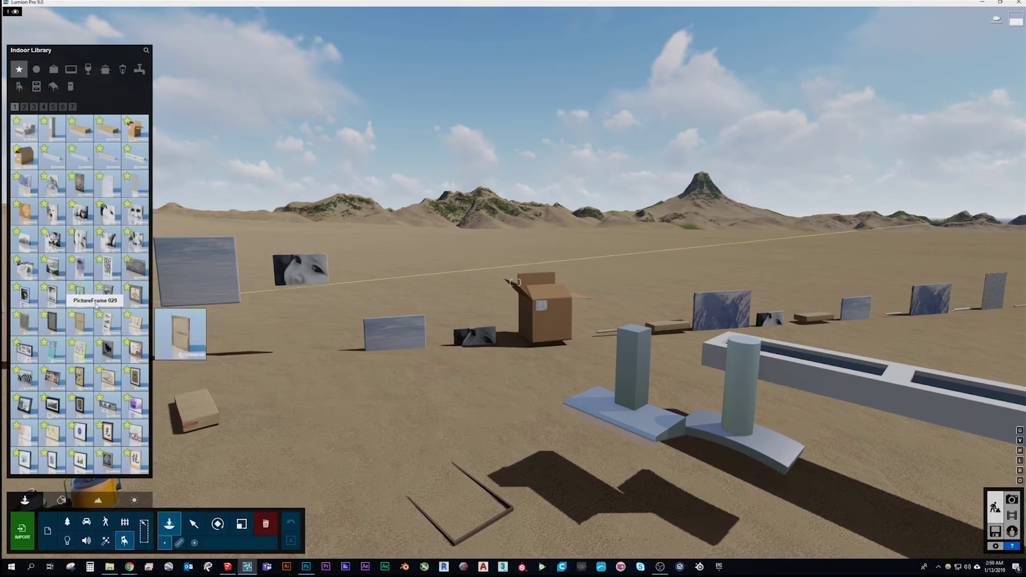
pyautogui.moveTo(79, 432)
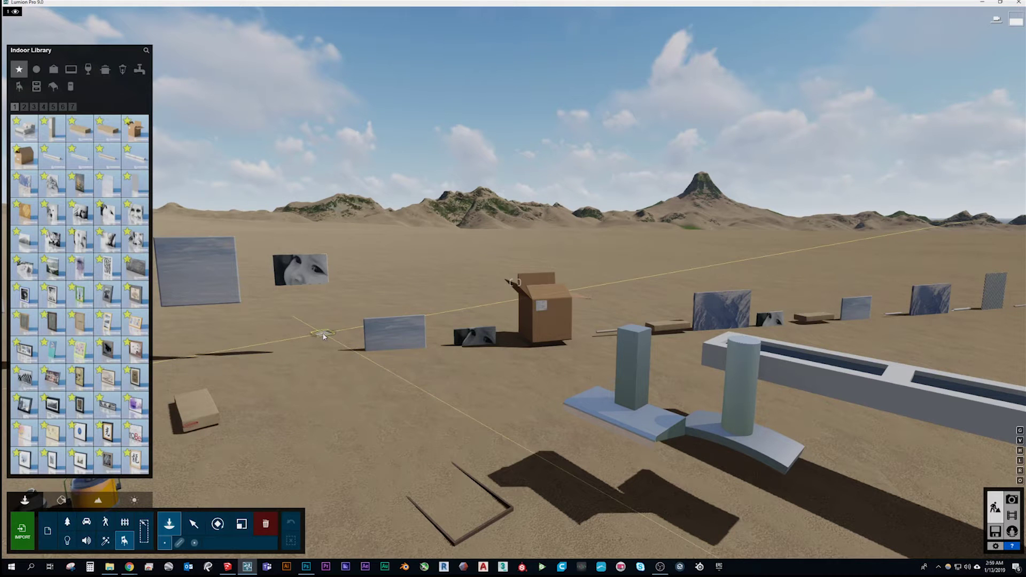
pyautogui.press('d')
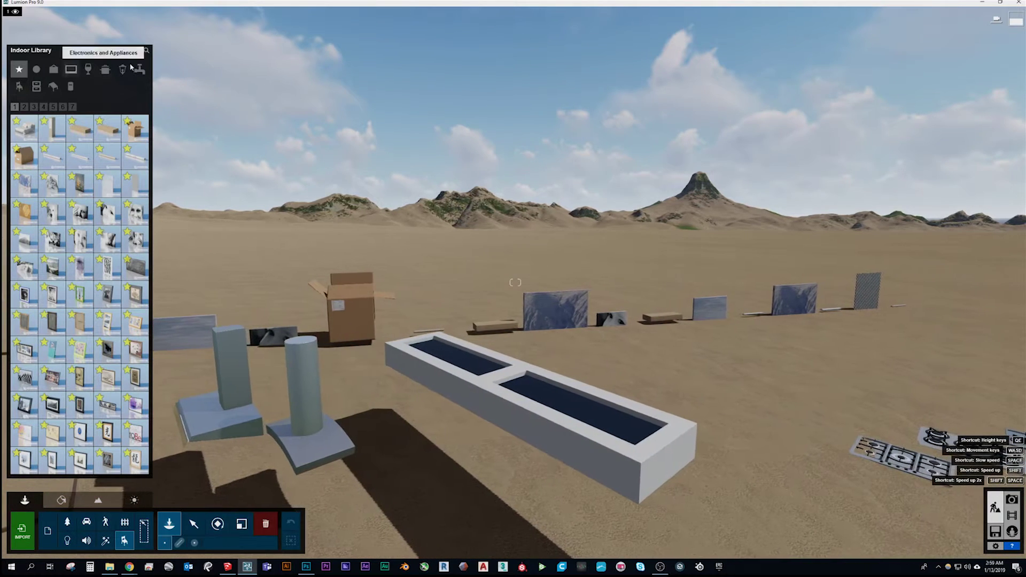
# Show page 2 of the starred indoor objects and examine the red coffee maker, iron and juicer up close
pyautogui.click(25, 107)
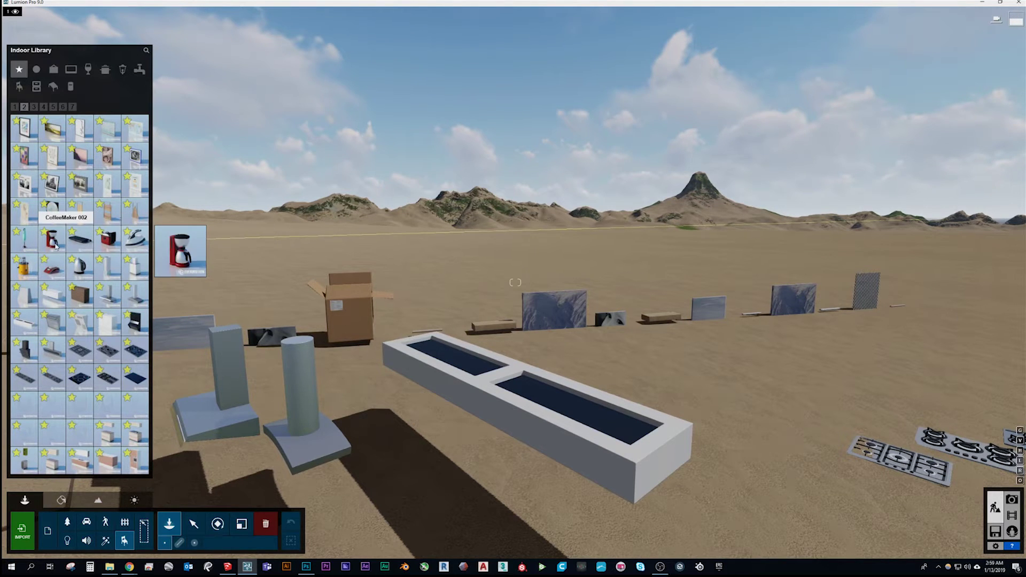
pyautogui.press('s')
pyautogui.moveTo(302, 307); pyautogui.dragTo(91, 277, button='right')
pyautogui.press('w')
pyautogui.press('w')
pyautogui.moveTo(515, 282); pyautogui.dragTo(326, 414, button='right')
pyautogui.press('w')
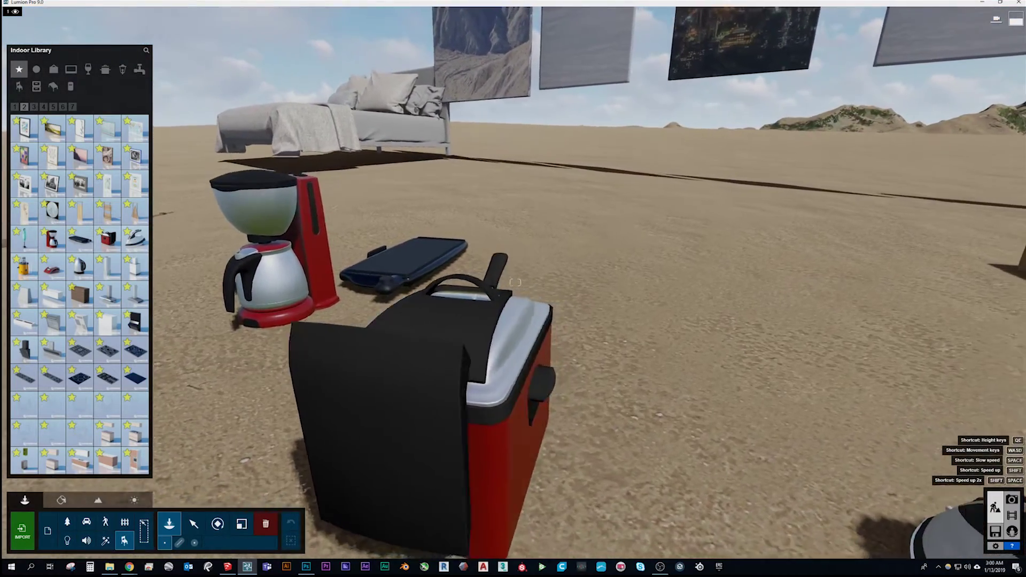
pyautogui.press('d')
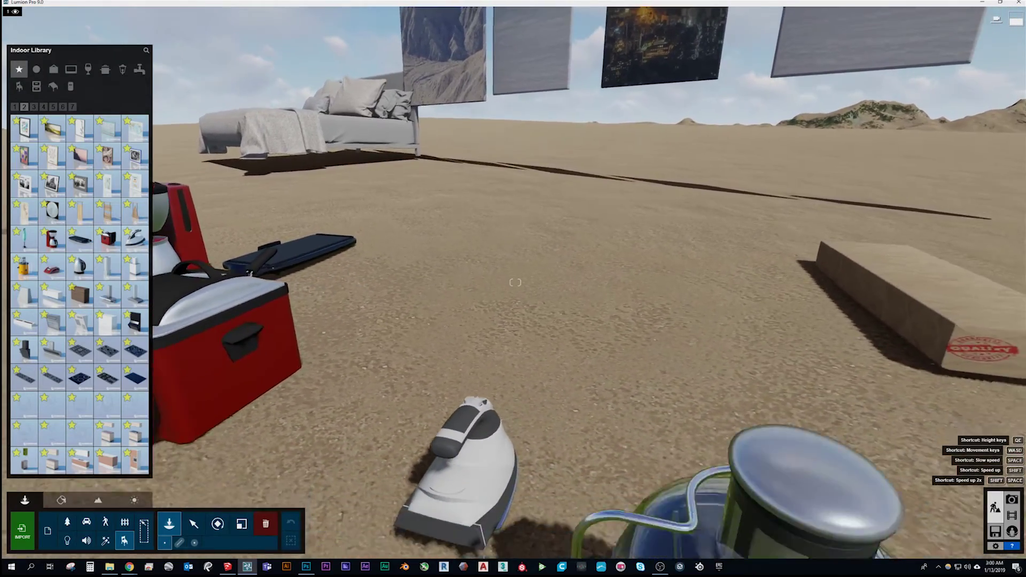
pyautogui.press('s')
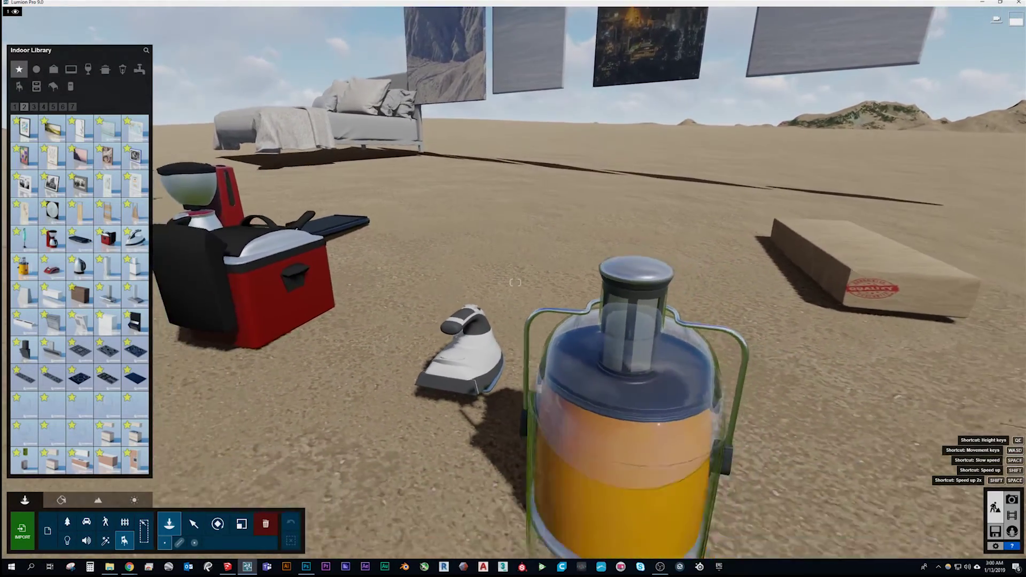
# Place CookTop 007 on the white countertop of the wood-fronted kitchen cabinet, beside the sink
pyautogui.press('s')
pyautogui.moveTo(515, 282)
pyautogui.mouseDown(button='right')
pyautogui.moveTo(759, 282)
pyautogui.moveTo(770, 273)
pyautogui.moveTo(567, 250)
pyautogui.mouseUp(button='right')
pyautogui.press('s')
pyautogui.press('d')
pyautogui.press('s')
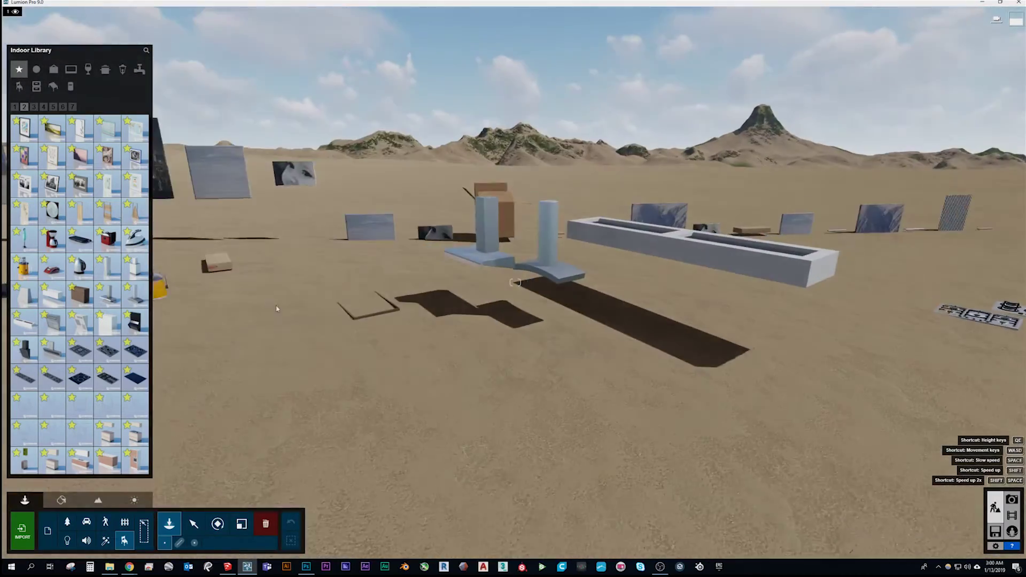
pyautogui.press('s')
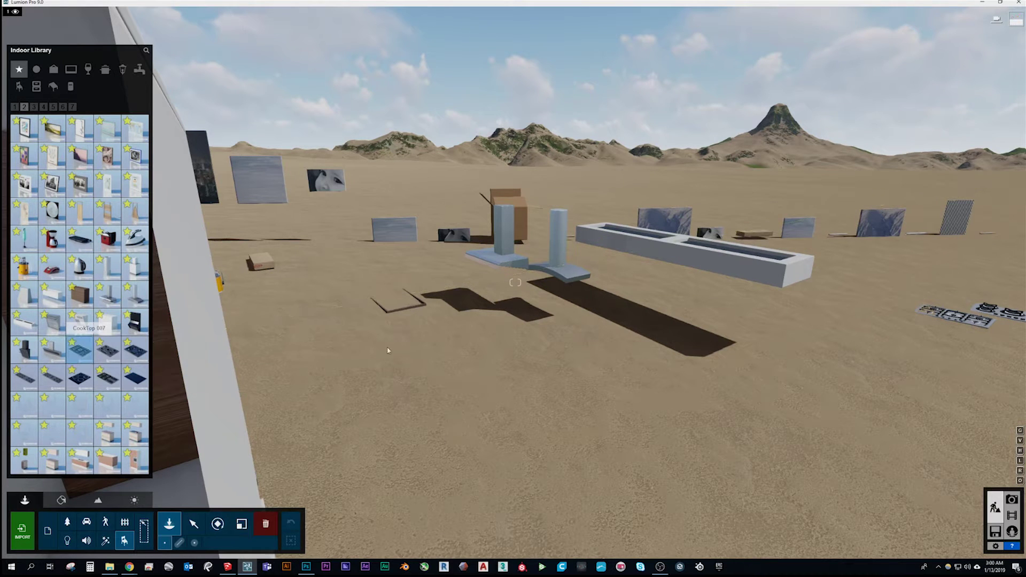
pyautogui.click(420, 349)
pyautogui.press('s')
pyautogui.moveTo(420, 348); pyautogui.dragTo(577, 438, button='right')
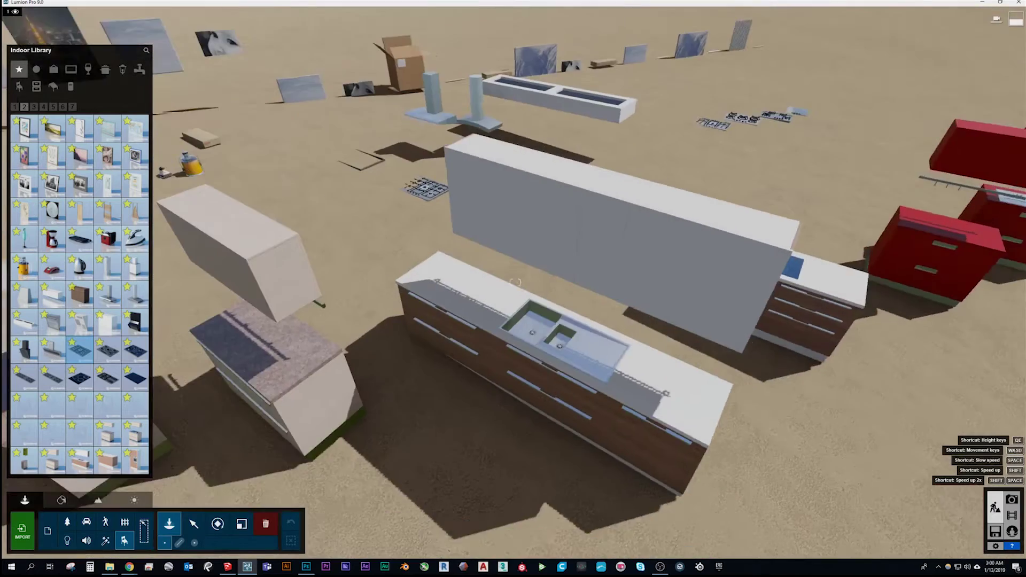
pyautogui.press('w')
pyautogui.moveTo(515, 282); pyautogui.dragTo(428, 285, button='right')
pyautogui.click(462, 285)
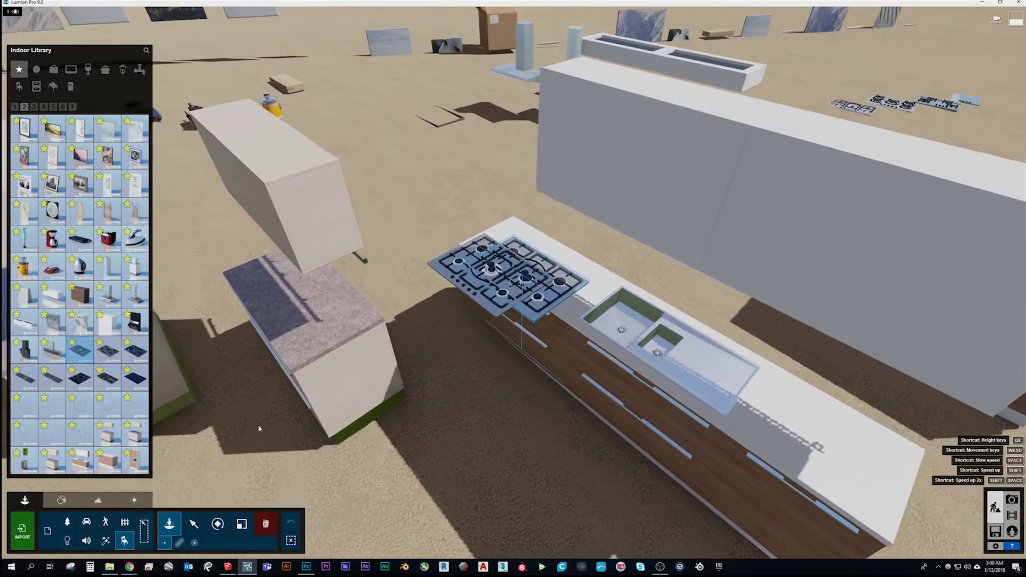
pyautogui.click(539, 295)
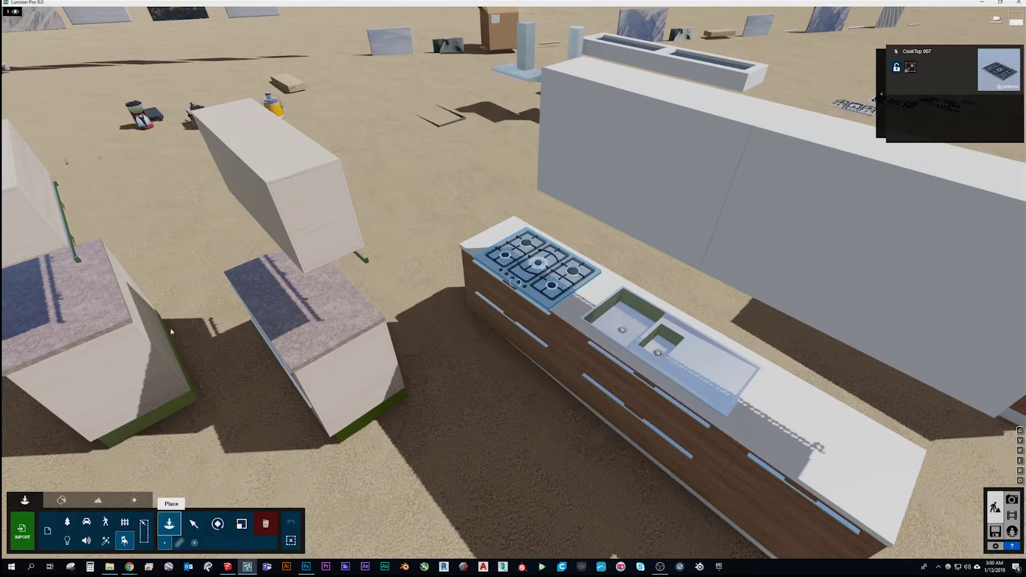
# Show page 3 of the starred indoor objects and examine the kitchen cabinets, including the white ones with dark worktops
pyautogui.scroll(-3, 272, 406)
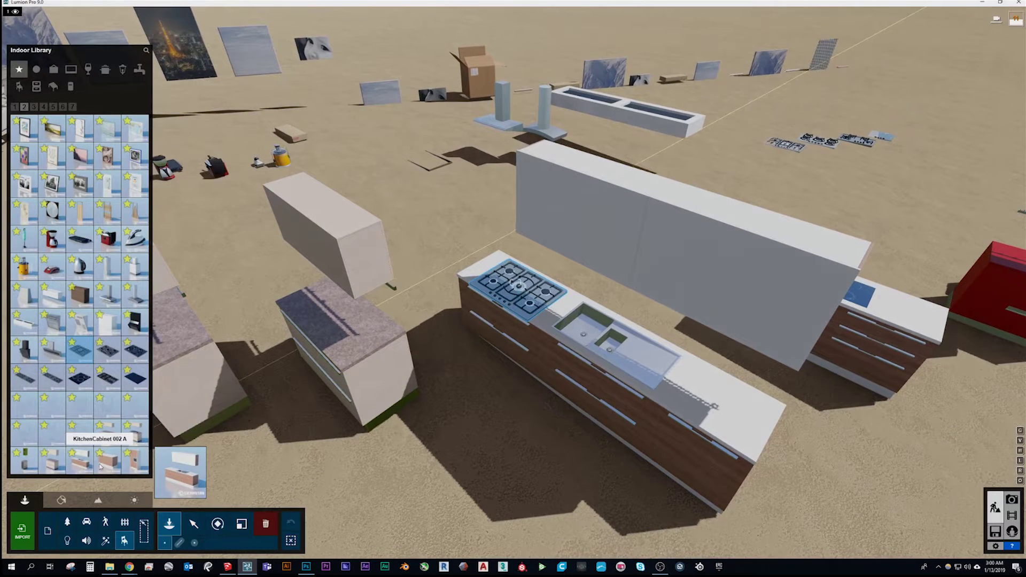
pyautogui.click(34, 107)
pyautogui.press('s')
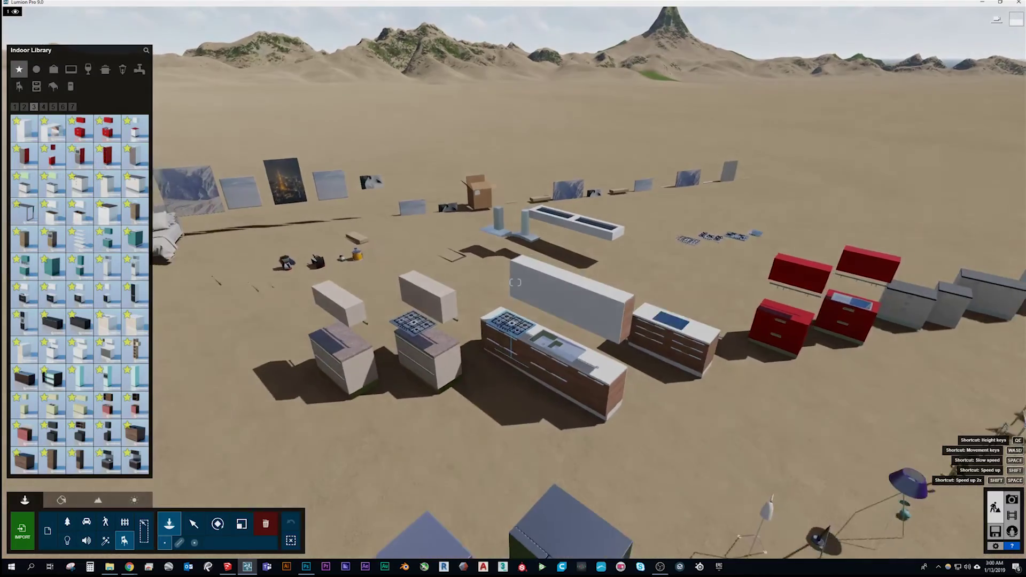
pyautogui.moveTo(515, 282); pyautogui.dragTo(515, 282, button='right')
pyautogui.press('w')
pyautogui.press('w')
pyautogui.press('s')
pyautogui.press('s')
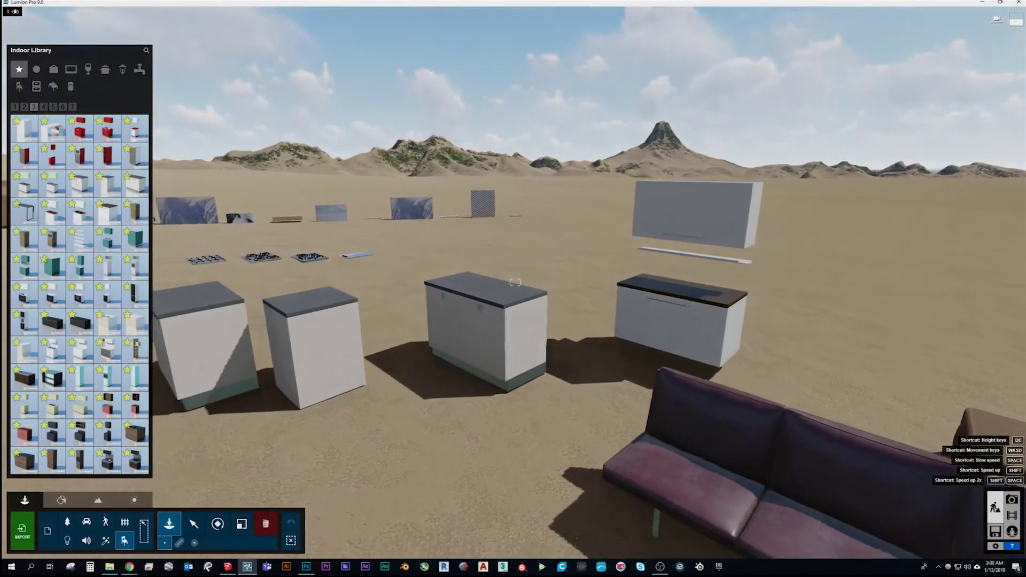
pyautogui.press('w')
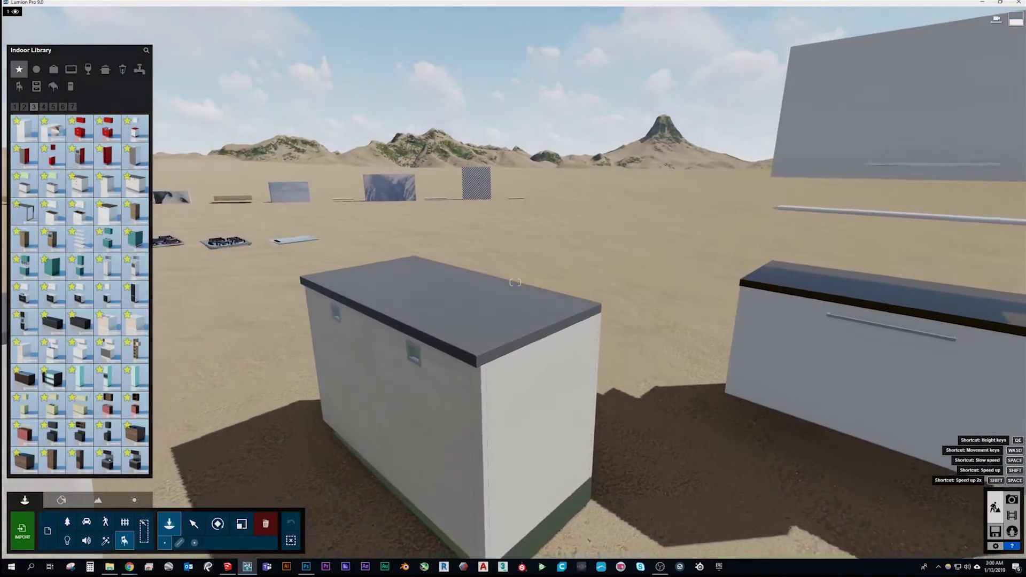
pyautogui.press('s')
pyautogui.click(325, 285)
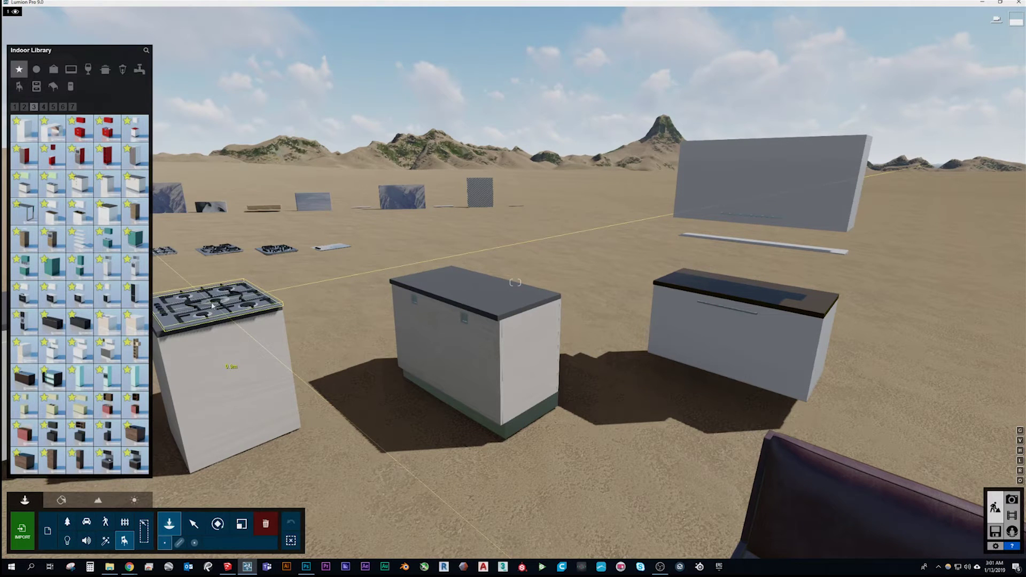
# Show page 4 of the starred indoor objects and survey the placed chairs, sofas and shelving units
pyautogui.moveTo(524, 284)
pyautogui.mouseDown(button='right')
pyautogui.moveTo(580, 293)
pyautogui.moveTo(348, 282)
pyautogui.moveTo(526, 265)
pyautogui.mouseUp(button='right')
pyautogui.press('s')
pyautogui.press('s')
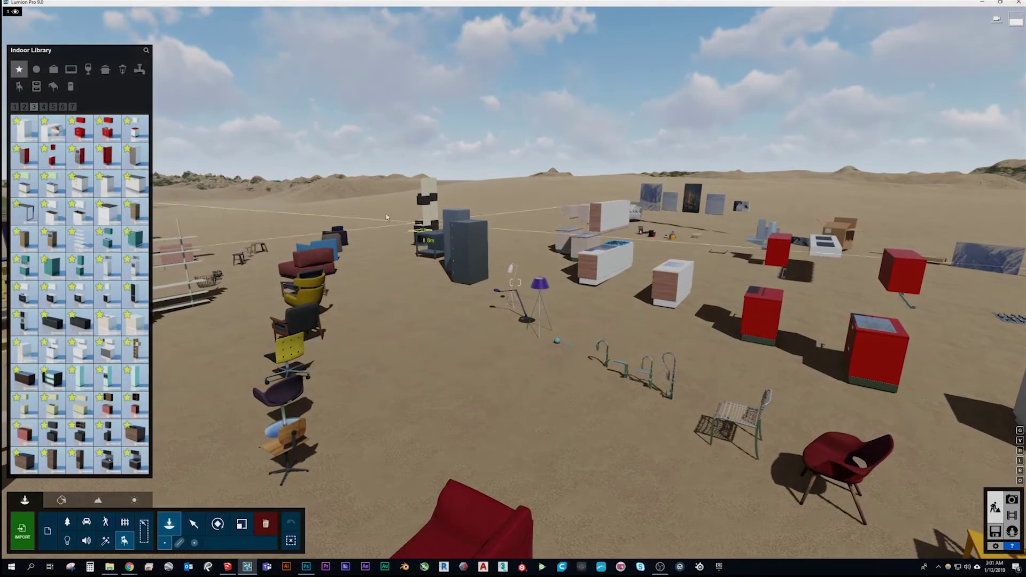
pyautogui.click(43, 107)
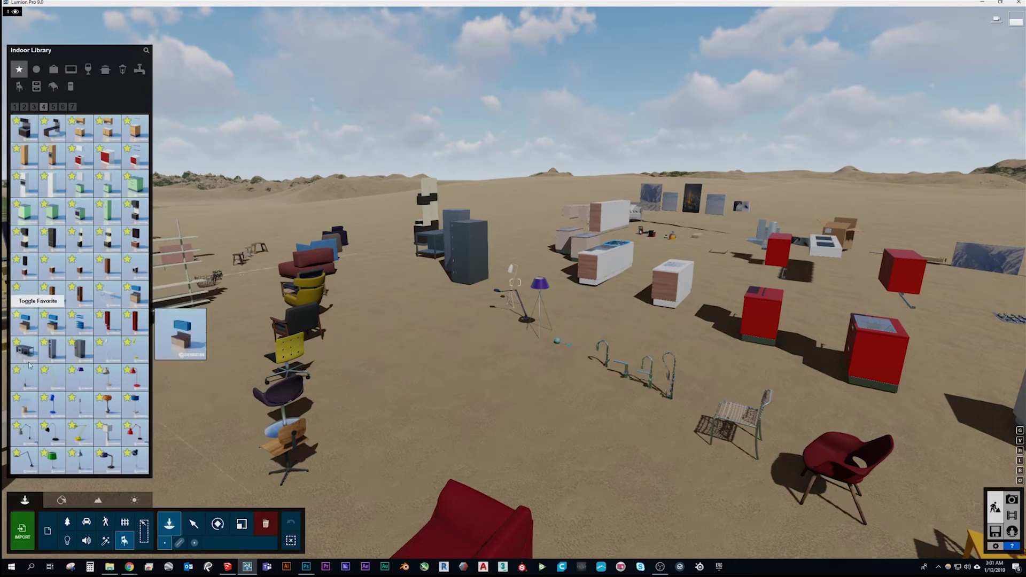
pyautogui.moveTo(522, 345); pyautogui.dragTo(621, 370, button='right')
pyautogui.moveTo(515, 282); pyautogui.dragTo(570, 269, button='right')
pyautogui.press('w')
pyautogui.press('s')
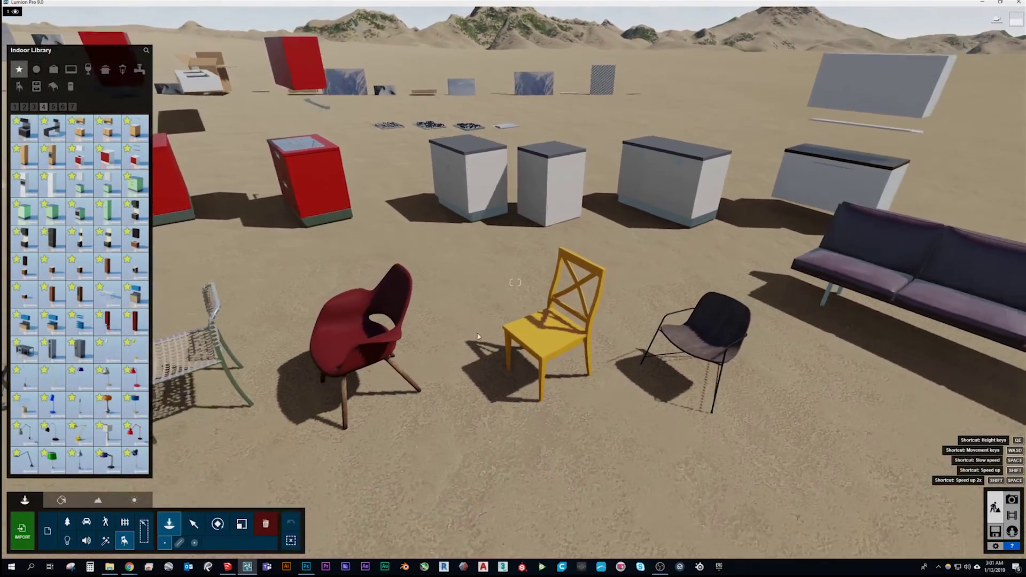
pyautogui.press('s')
pyautogui.press('q')
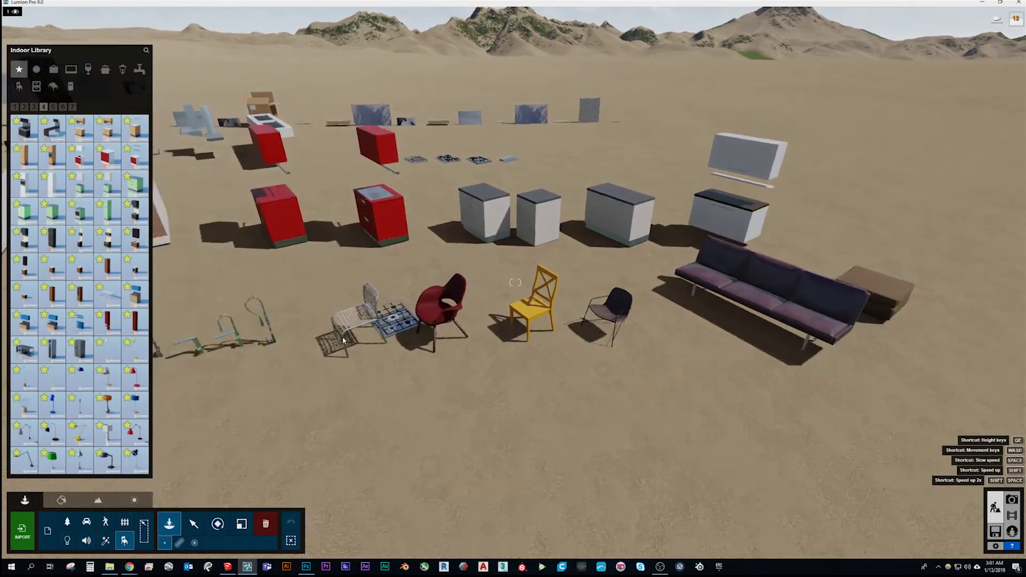
pyautogui.moveTo(342, 336); pyautogui.dragTo(336, 344, button='right')
pyautogui.press('e')
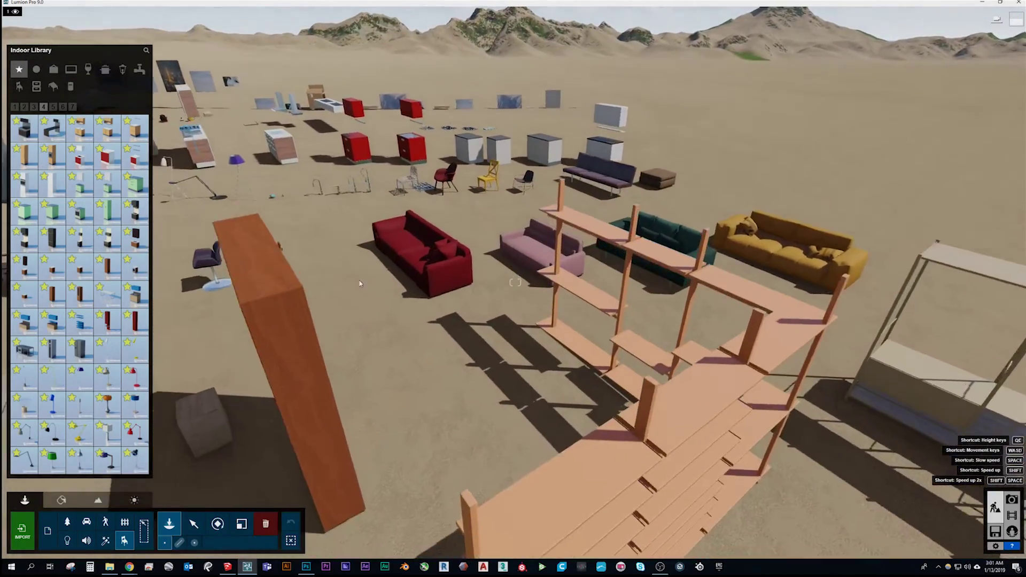
# Examine the red sofa and its cushions up close, switching from object placement to selection mode
pyautogui.press('w')
pyautogui.moveTo(359, 284); pyautogui.dragTo(374, 213, button='right')
pyautogui.press('w')
pyautogui.moveTo(313, 286); pyautogui.dragTo(346, 269, button='right')
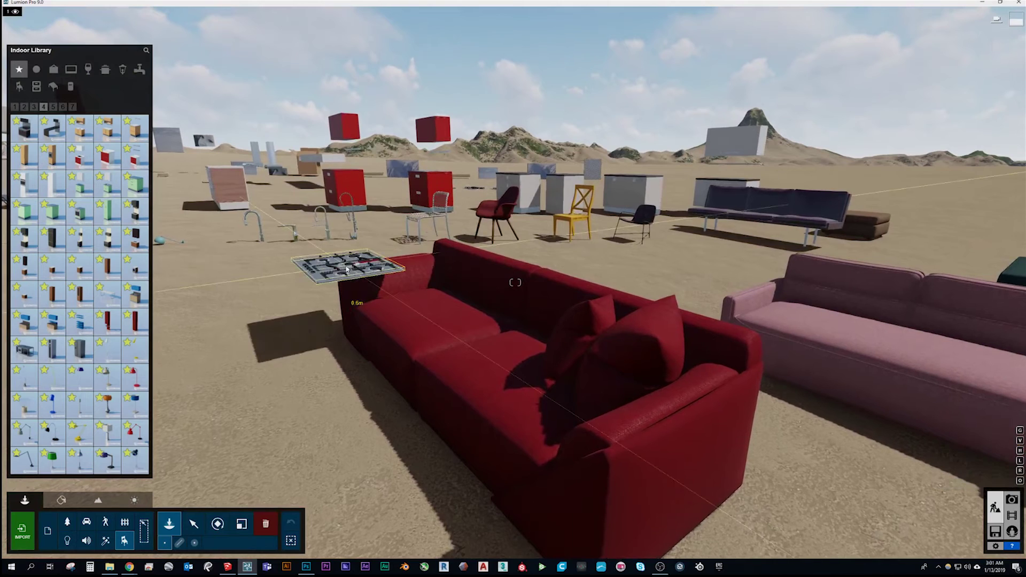
pyautogui.click(193, 523)
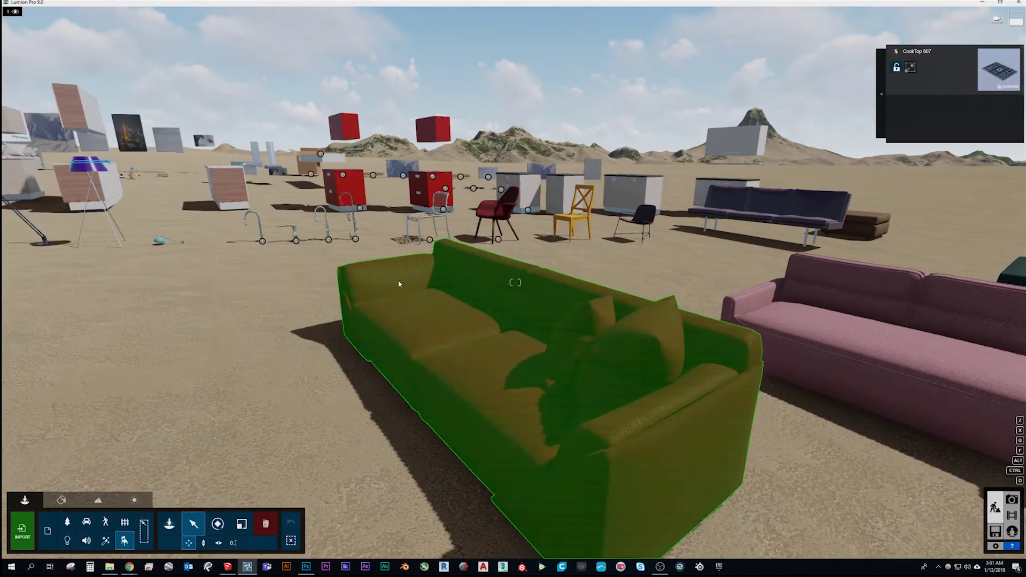
pyautogui.press('d')
pyautogui.press('a')
pyautogui.press('a')
pyautogui.moveTo(398, 280); pyautogui.dragTo(386, 319, button='right')
pyautogui.press('w')
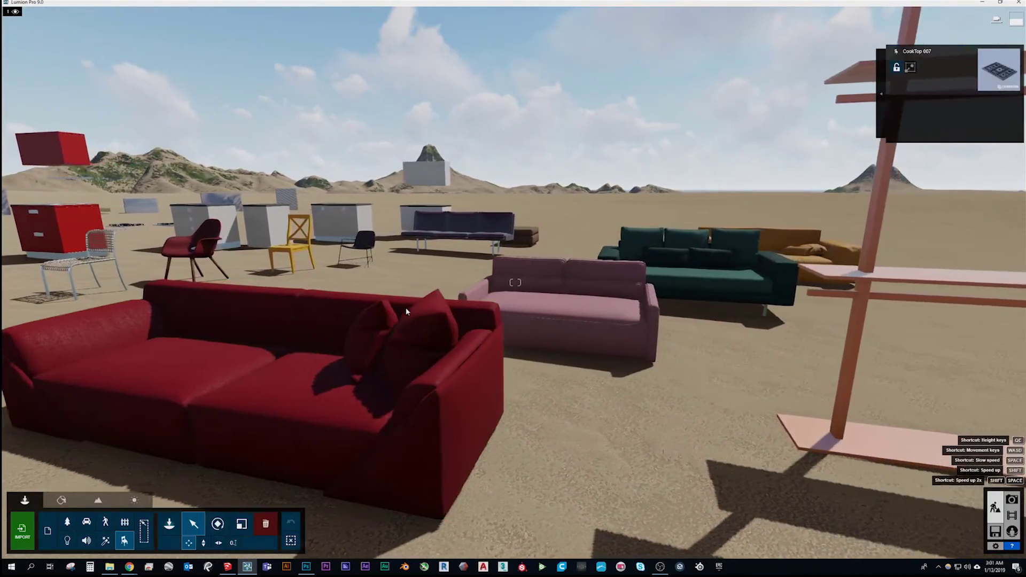
# Examine the pink sofa and survey the neighbouring green sofa, wooden shelving and row of chairs
pyautogui.press('d')
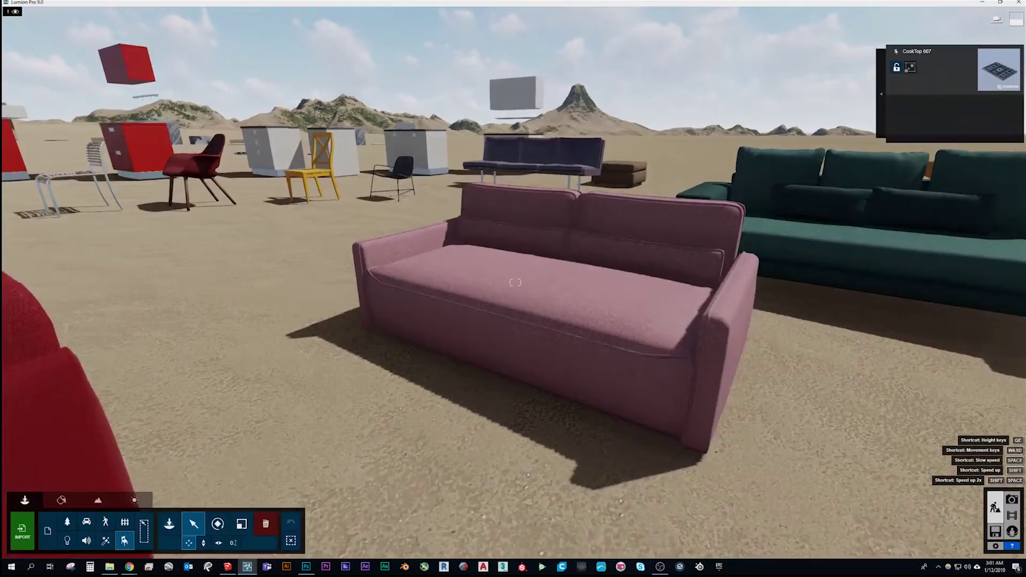
pyautogui.press('d')
pyautogui.moveTo(515, 282); pyautogui.dragTo(230, 319, button='right')
pyautogui.press('q')
pyautogui.press('s')
pyautogui.press('q')
pyautogui.press('a')
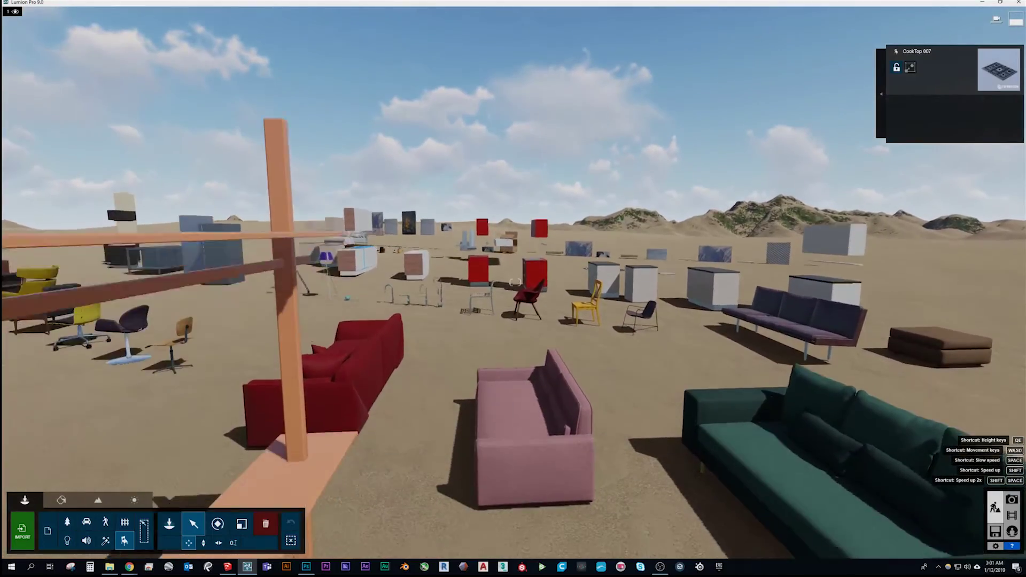
pyautogui.press('a')
pyautogui.press('w')
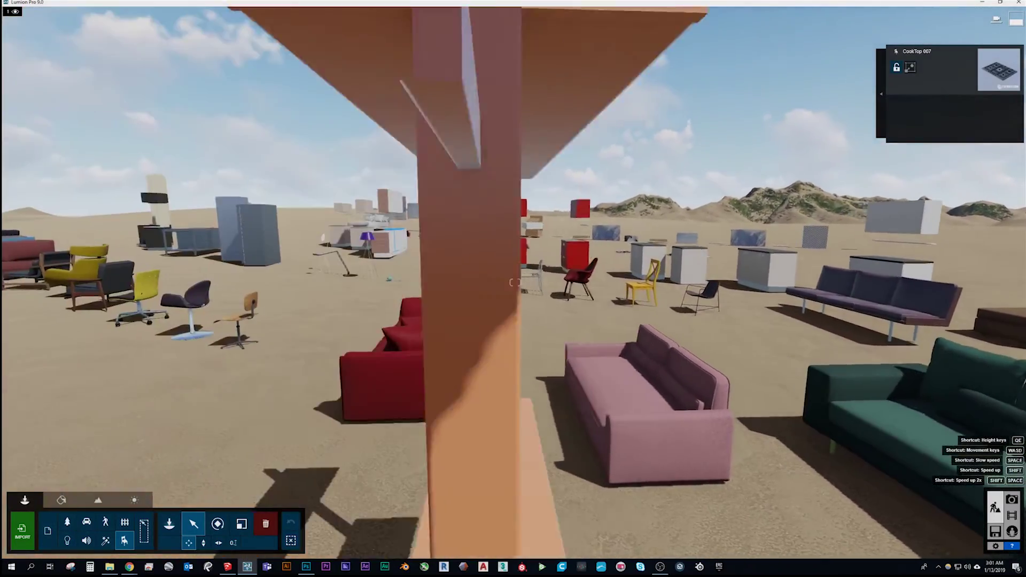
pyautogui.press('a')
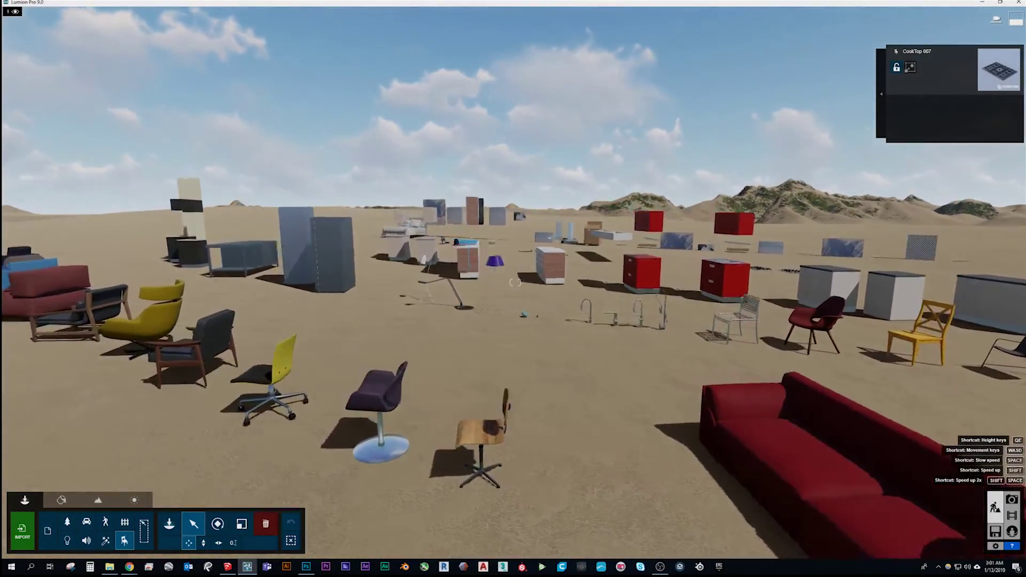
# Examine the red sofa's fabric texture on the cushions, armrests and seats from both ends
pyautogui.moveTo(515, 283); pyautogui.dragTo(694, 315, button='right')
pyautogui.press('w')
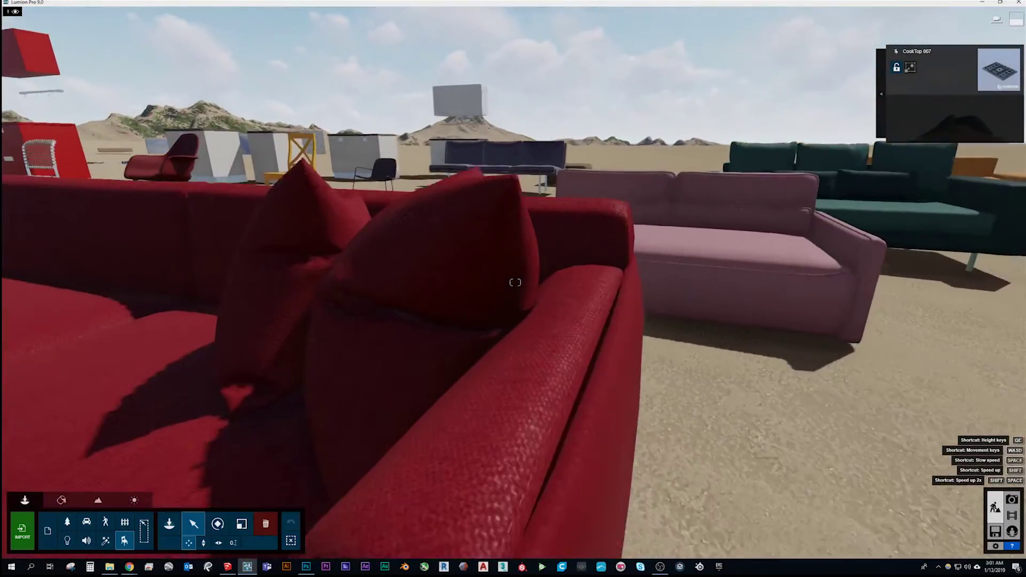
pyautogui.press('s')
pyautogui.press('a')
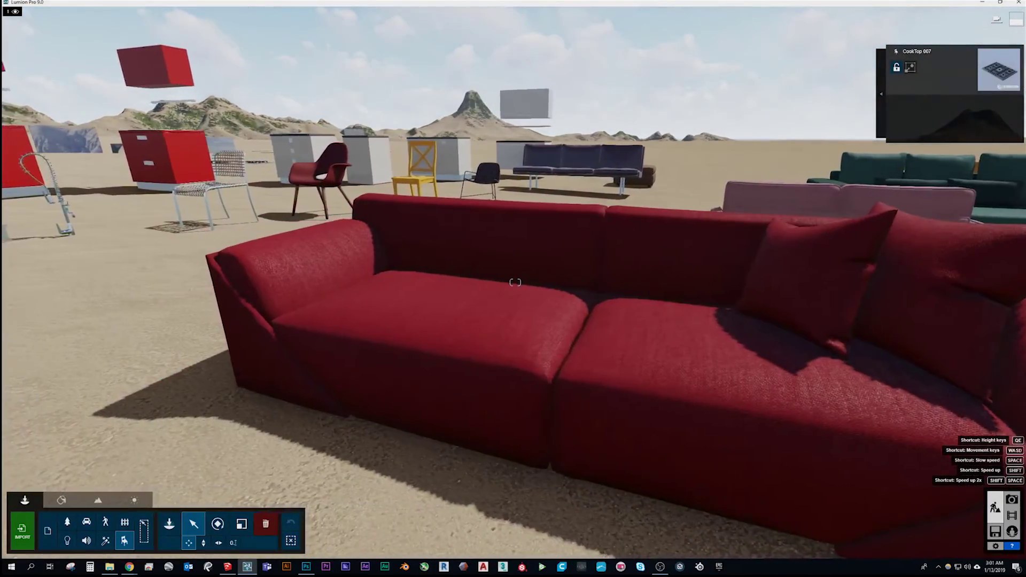
pyautogui.press('q')
pyautogui.press('a')
pyautogui.moveTo(515, 282); pyautogui.dragTo(849, 269, button='right')
pyautogui.press('a')
pyautogui.press('w')
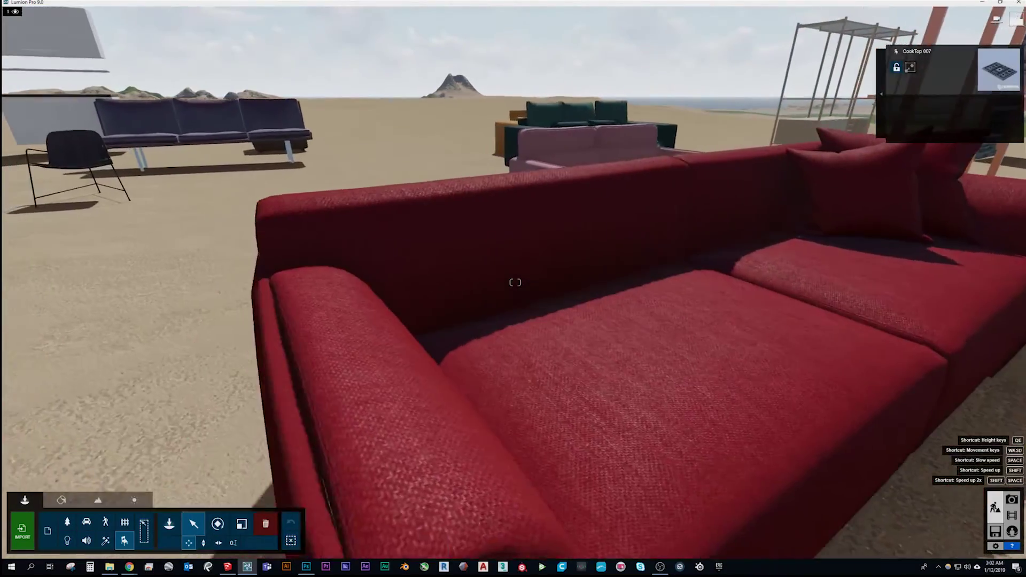
pyautogui.press('s')
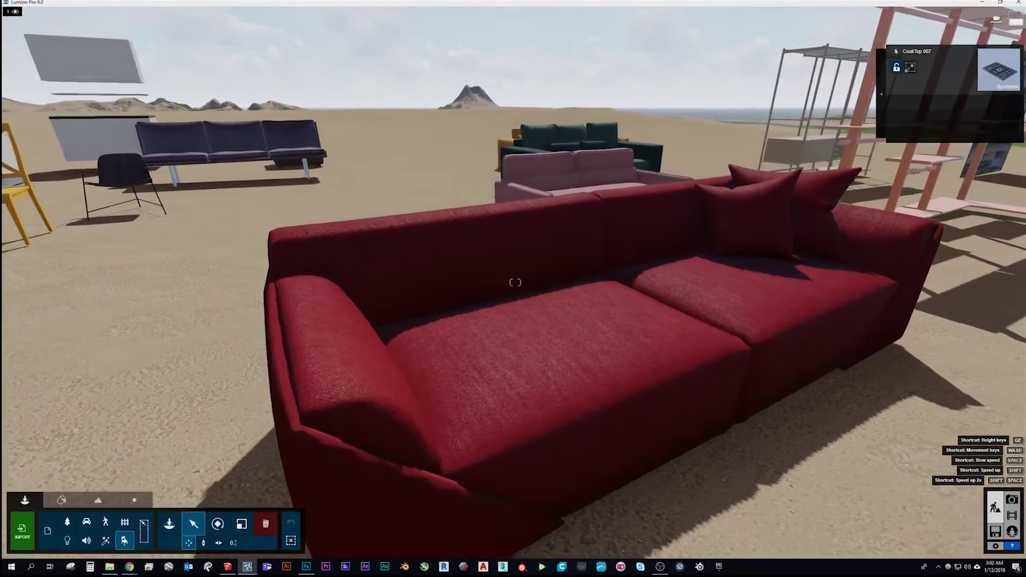
# Survey the shelving units, low tables, armchairs and cabinets beyond the red sofa from a raised viewpoint
pyautogui.press('s')
pyautogui.moveTo(515, 282); pyautogui.dragTo(15, 234, button='right')
pyautogui.press('s')
pyautogui.press('w')
pyautogui.press('d')
pyautogui.press('q')
pyautogui.press('s')
pyautogui.press('e')
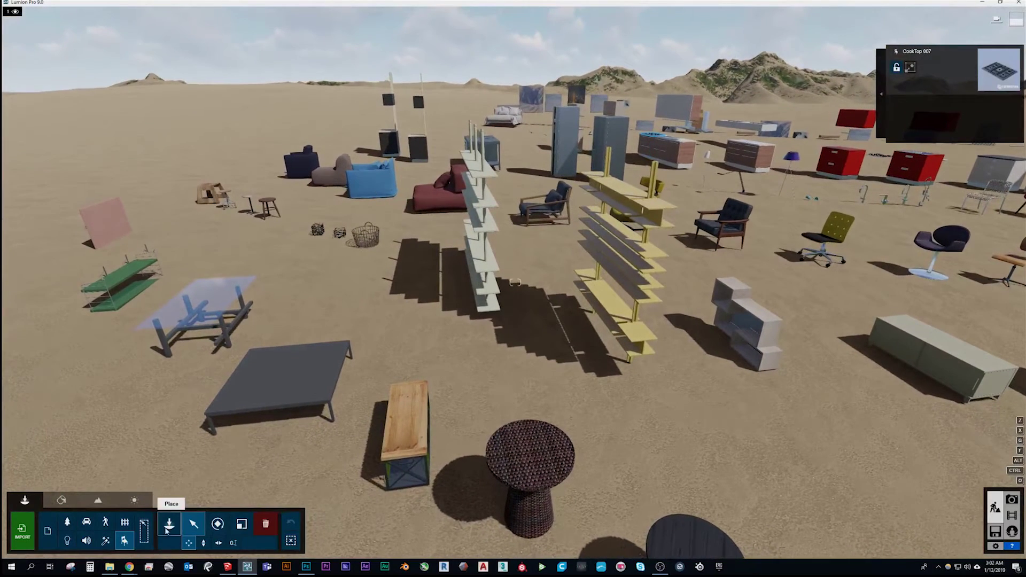
# Switch back to object placement and browse pages 5 and 6 of the starred indoor objects
pyautogui.click(168, 525)
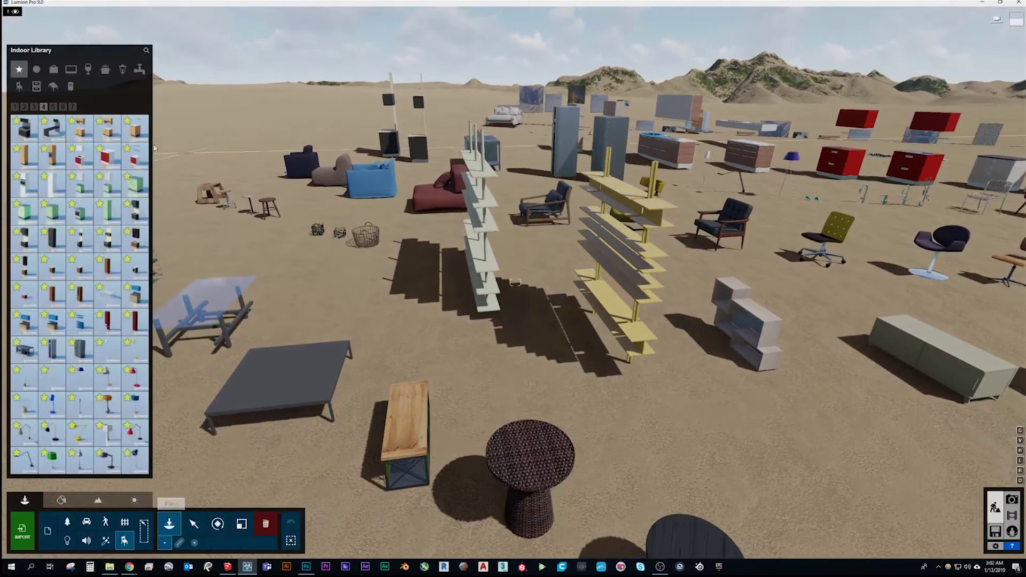
pyautogui.click(54, 107)
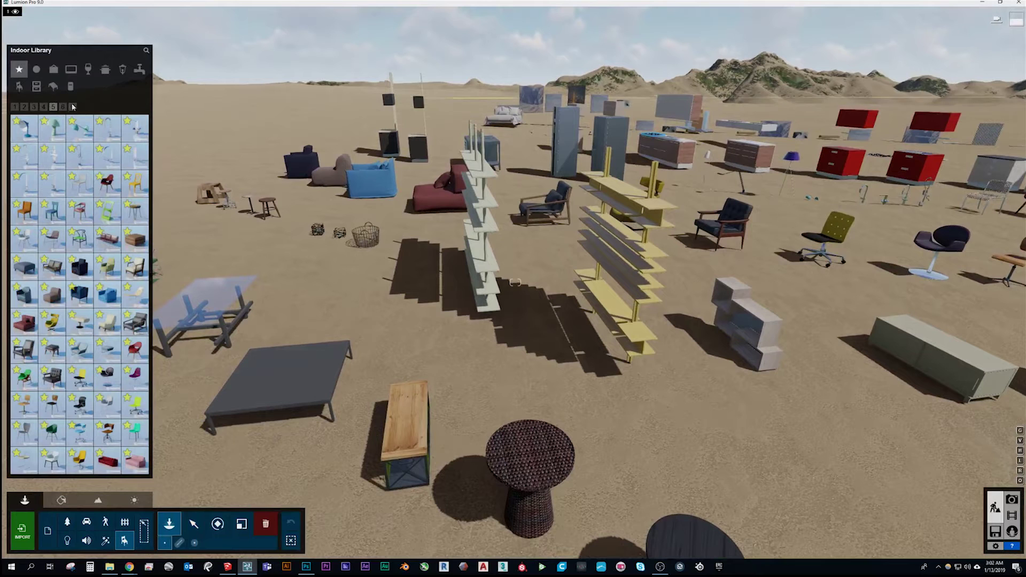
pyautogui.click(63, 107)
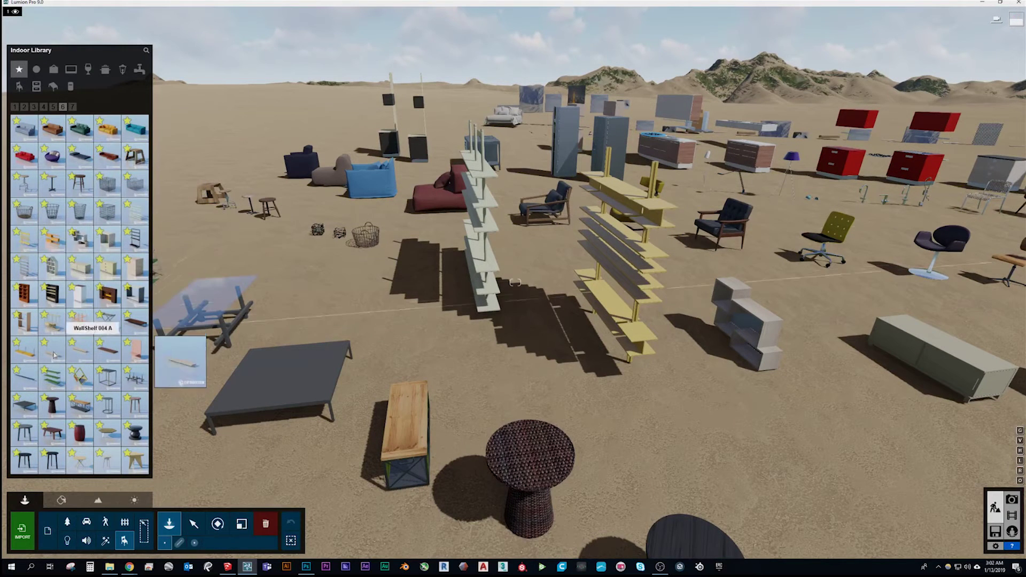
# Survey the placed desks, trestle tables and tall shelving units at the outer edge of the furniture rows
pyautogui.press('s')
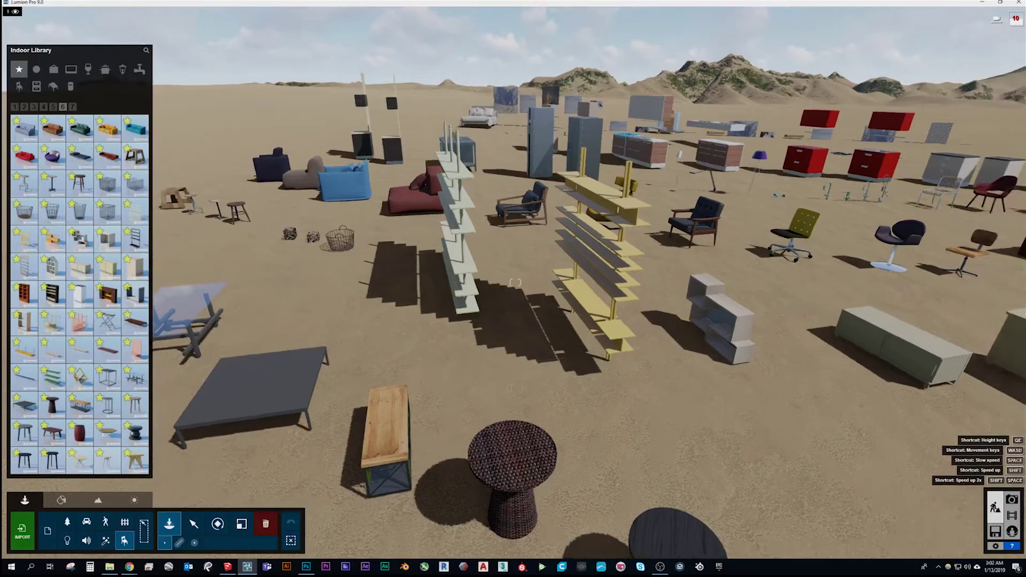
pyautogui.moveTo(515, 282); pyautogui.dragTo(657, 241, button='right')
pyautogui.press('s')
pyautogui.press('d')
pyautogui.press('s')
pyautogui.press('d')
pyautogui.moveTo(515, 282); pyautogui.dragTo(374, 275, button='right')
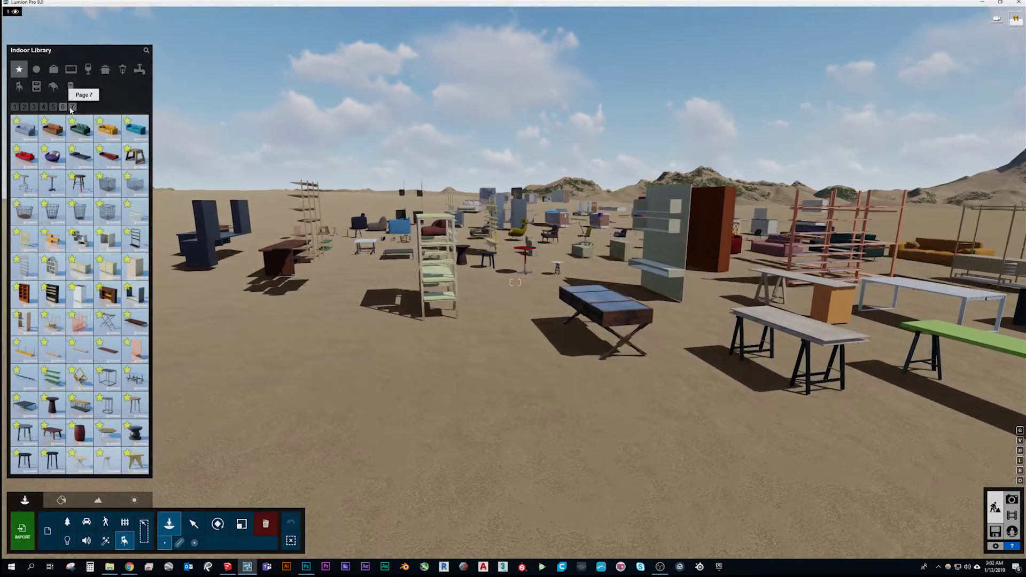
# Check page 7 of the starred indoor objects, return to page 6 and survey all the placed furniture from above
pyautogui.click(72, 107)
pyautogui.click(64, 107)
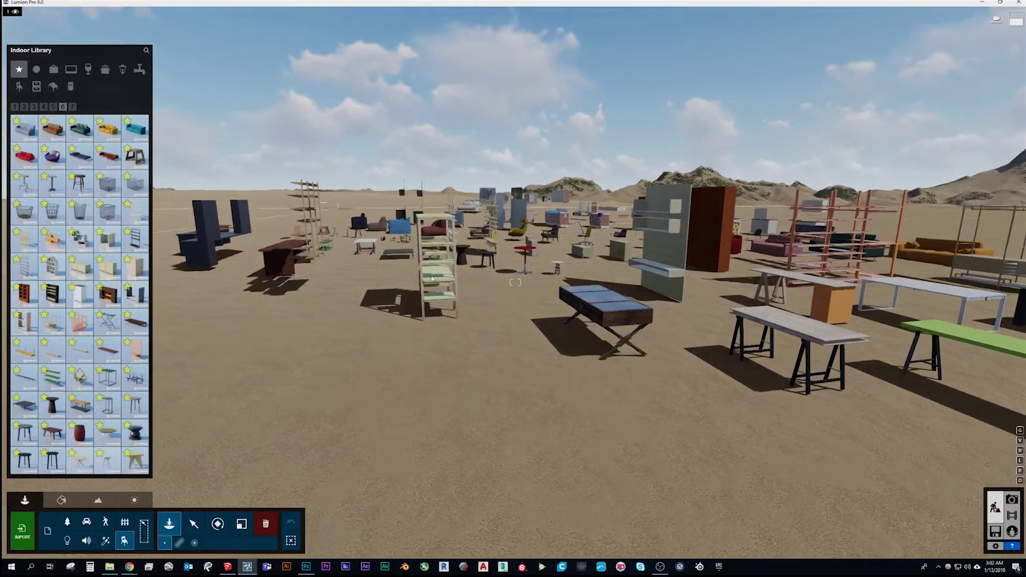
pyautogui.press('a')
pyautogui.moveTo(432, 278); pyautogui.dragTo(577, 366, button='right')
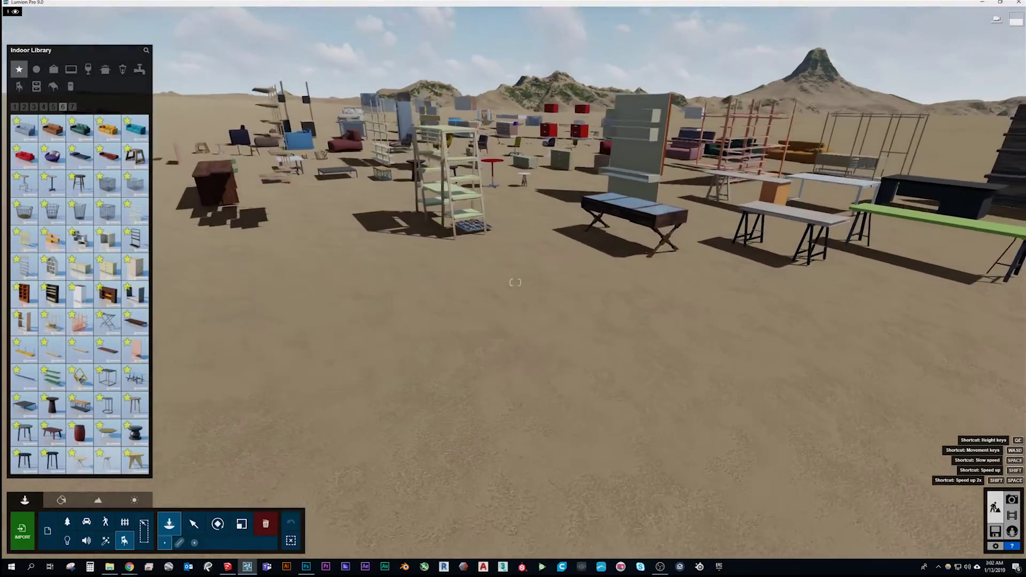
pyautogui.press('q')
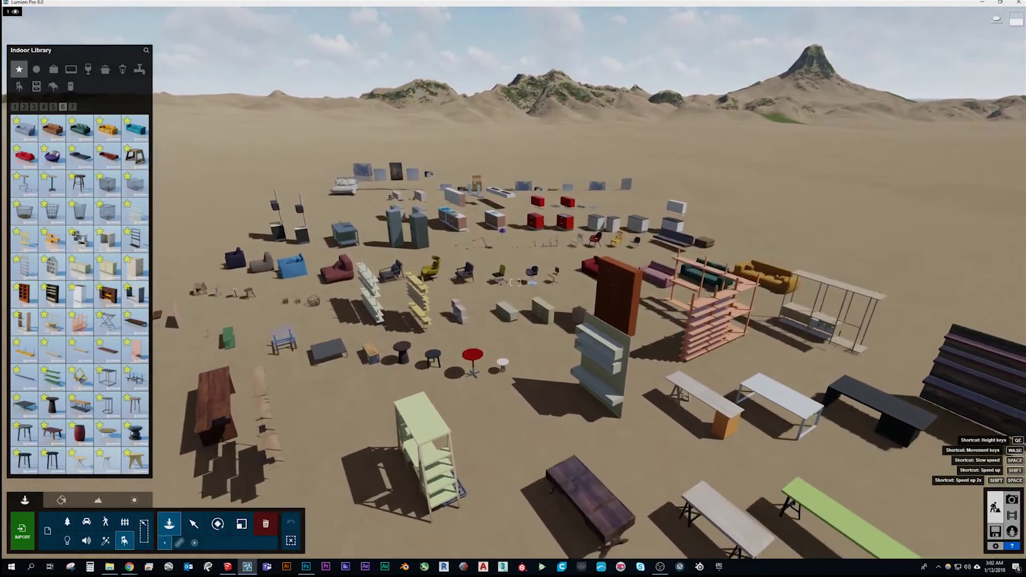
pyautogui.press('s')
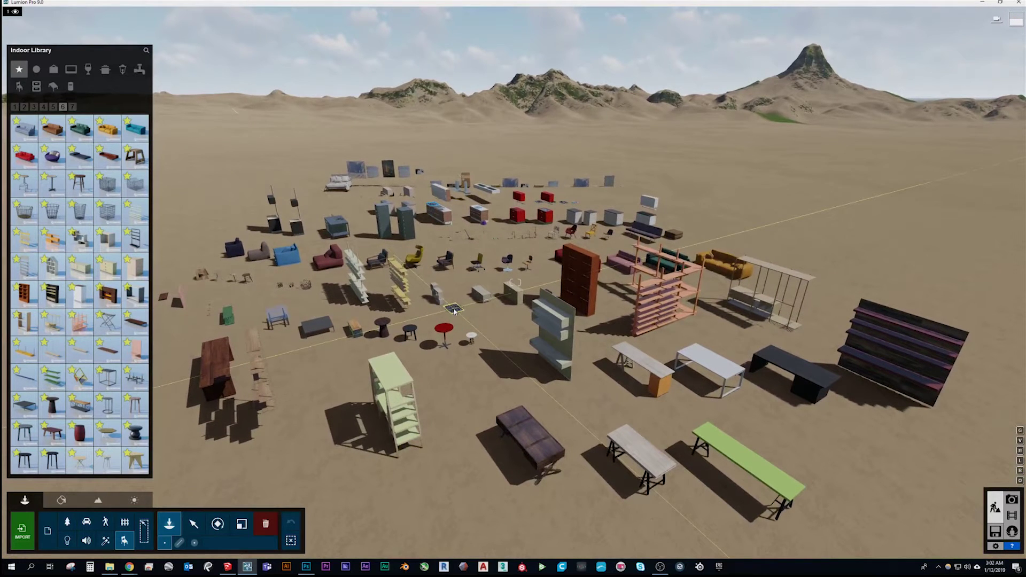
pyautogui.press('a')
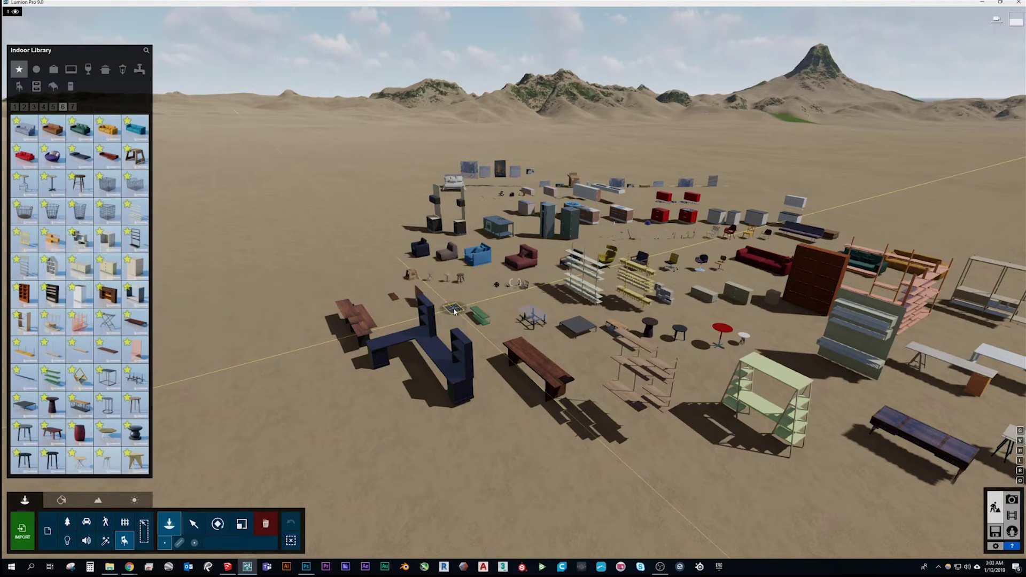
# Preview the starred office cabinets and view the whole furniture layout with the volcano behind it
pyautogui.click(454, 311)
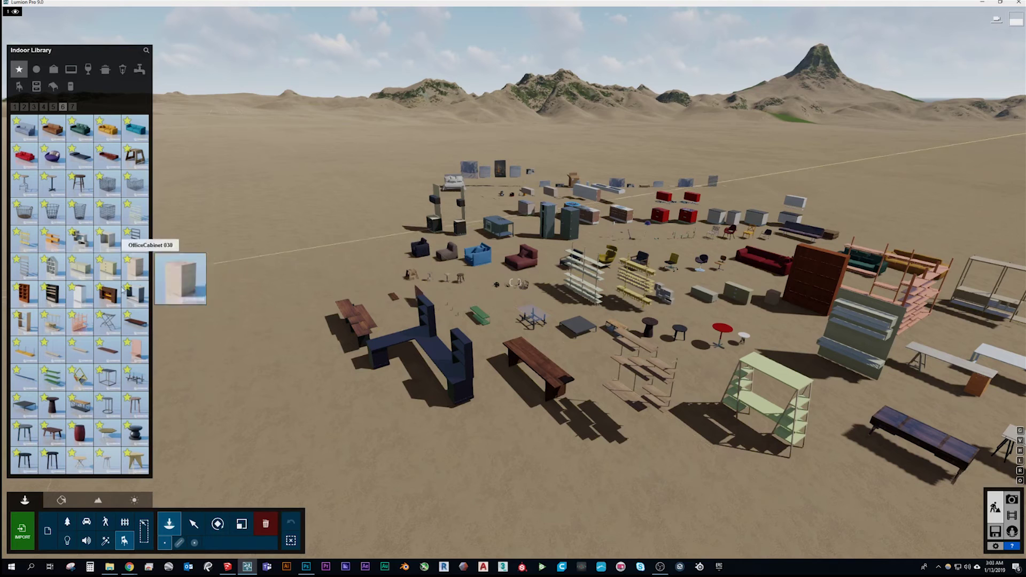
pyautogui.moveTo(78, 278)
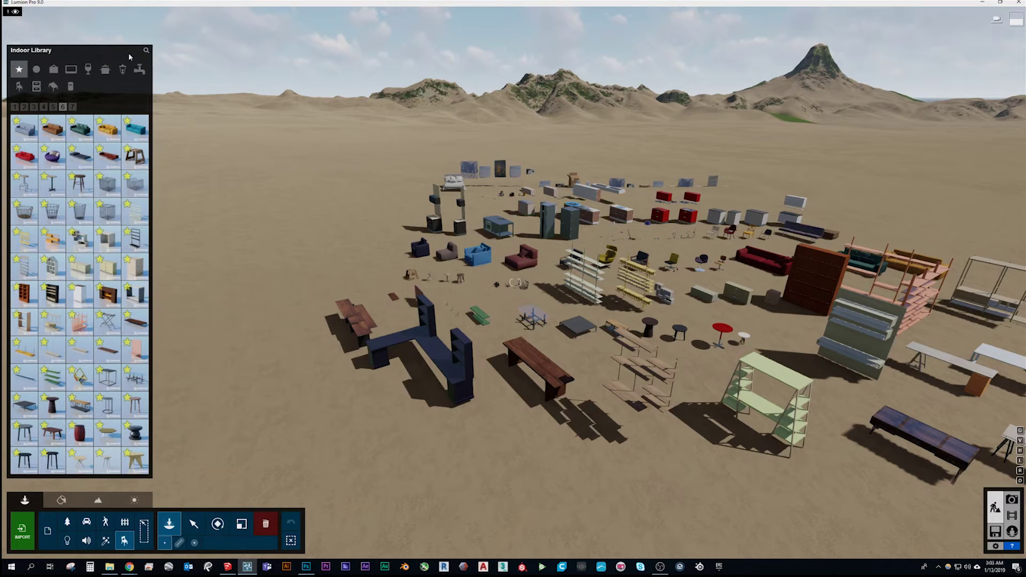
pyautogui.moveTo(214, 74); pyautogui.dragTo(337, 16, button='right')
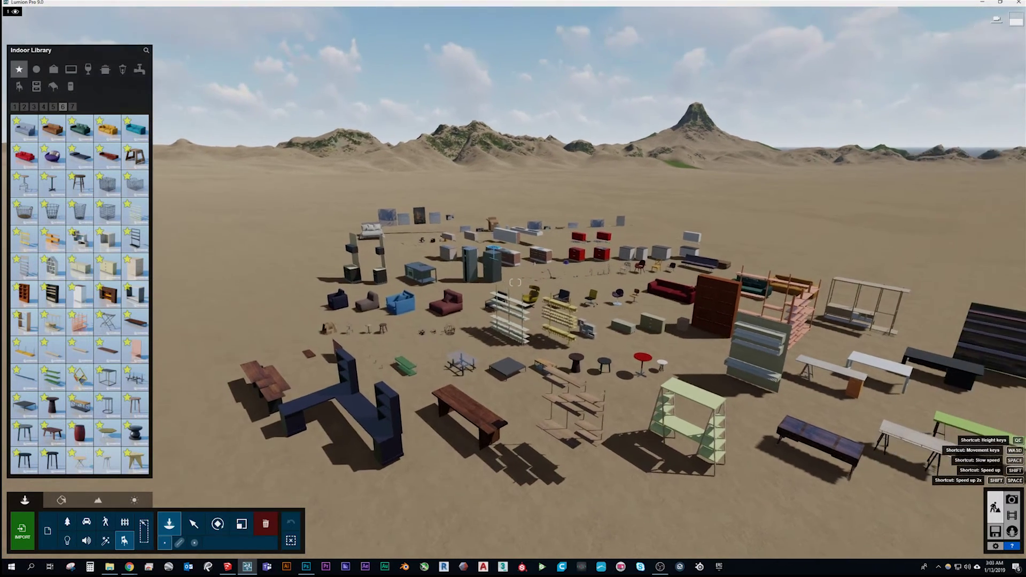
pyautogui.moveTo(518, 256); pyautogui.dragTo(550, 139, button='right')
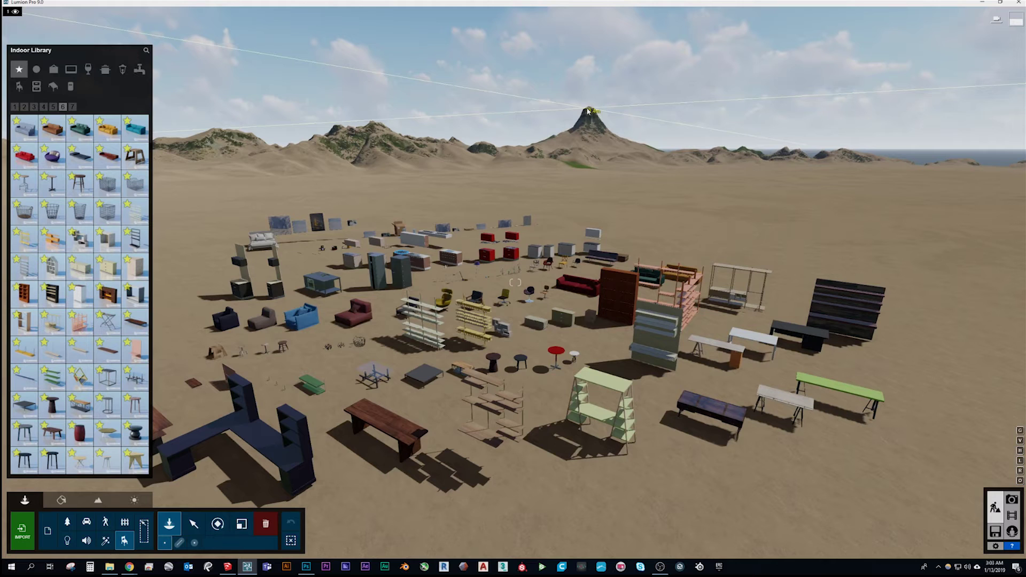
# Search the indoor library for "table" and show page 2 of the results
pyautogui.click(144, 52)
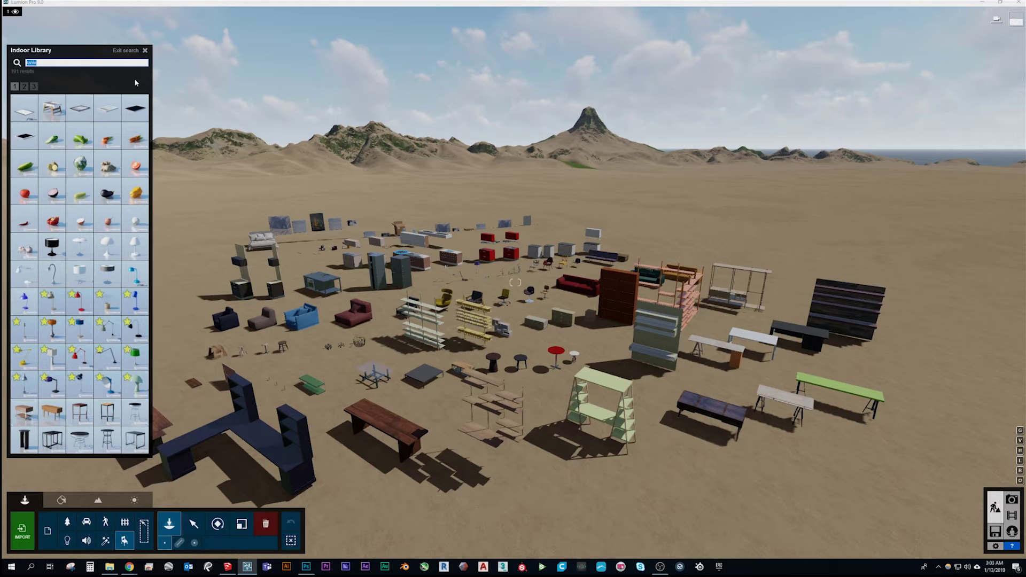
pyautogui.press('BackSpace')
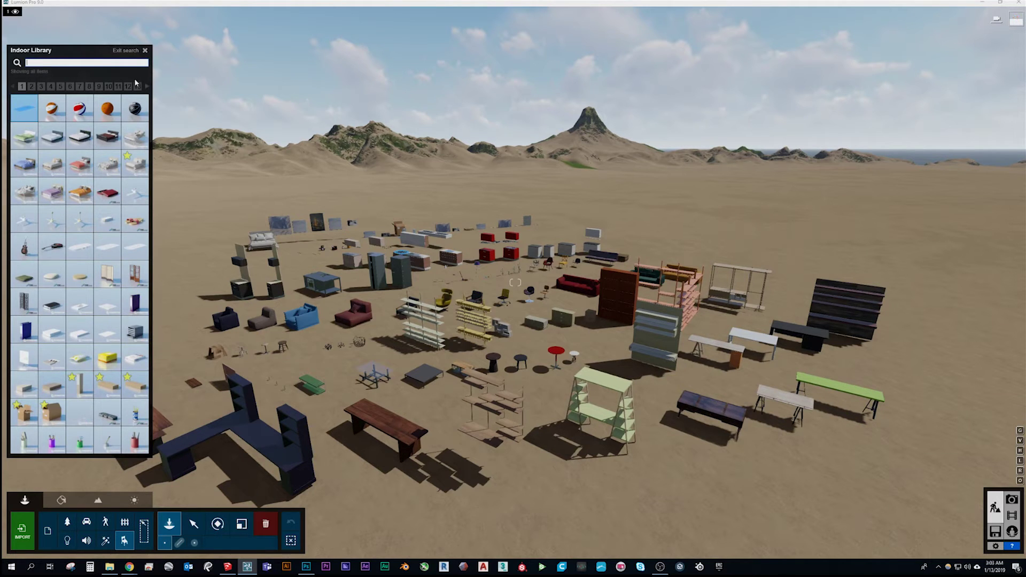
pyautogui.write('table')
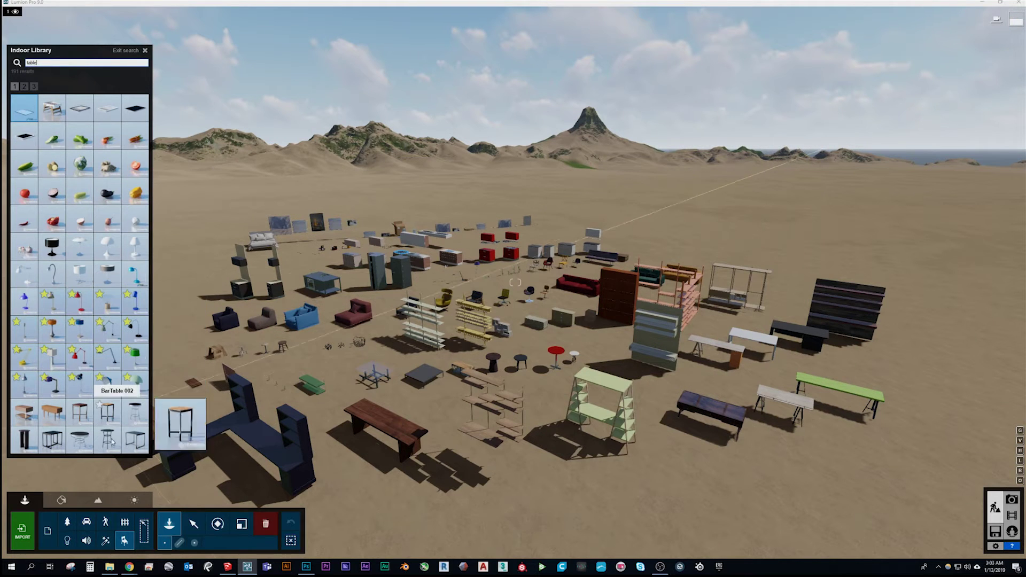
pyautogui.click(24, 87)
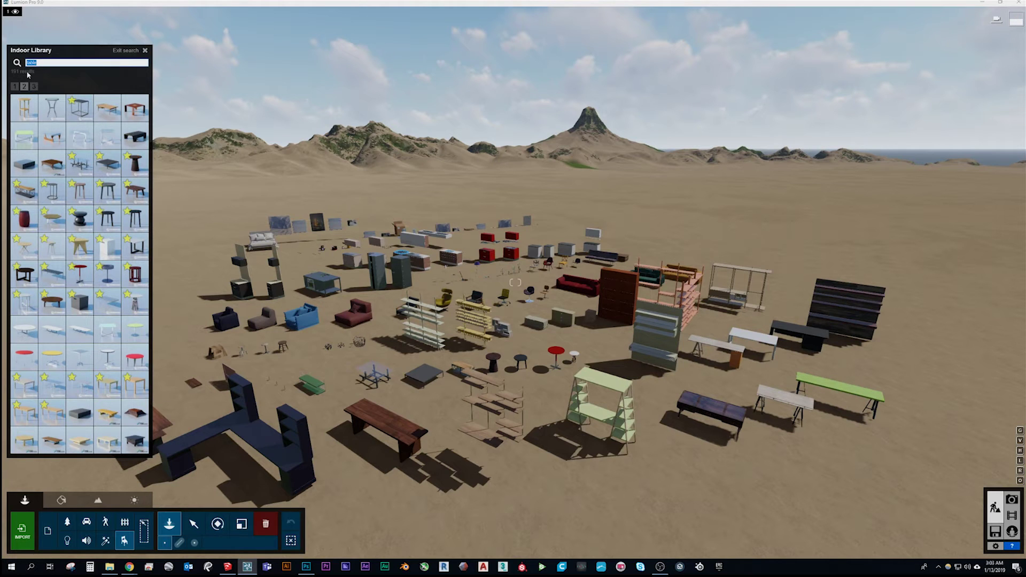
# Search the indoor library for "cook", preview the cooker hoods and exit the search
pyautogui.write('cook')
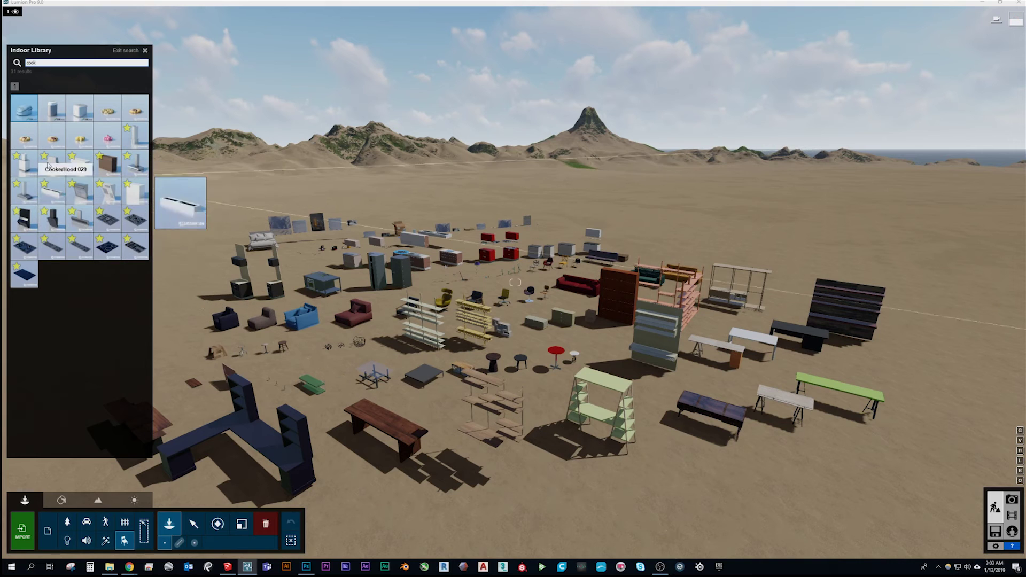
pyautogui.doubleClick(30, 62)
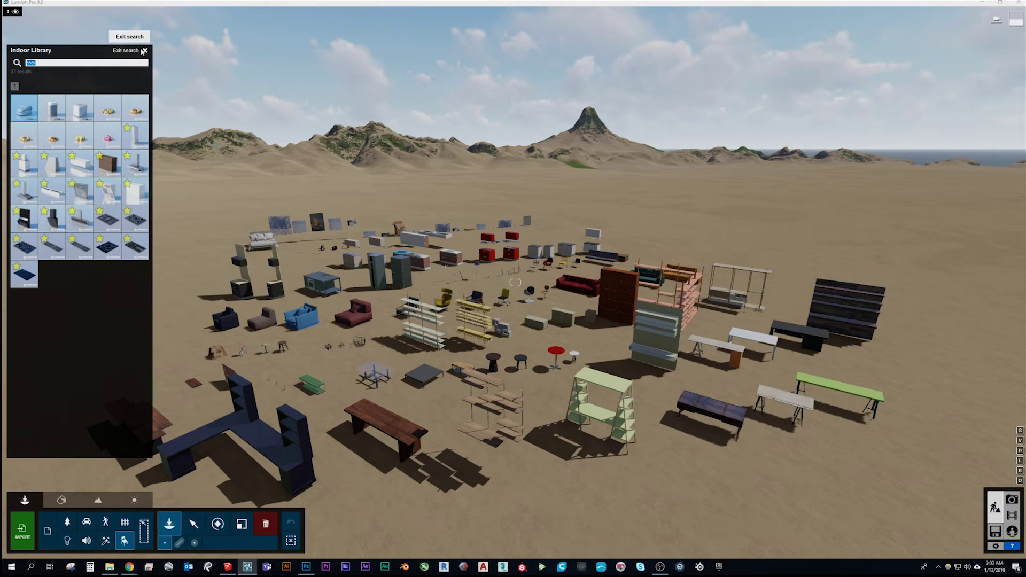
pyautogui.click(141, 51)
# Survey the placed furniture once more and preview the starred canvases and picture frames on page 1
pyautogui.moveTo(368, 283); pyautogui.dragTo(480, 385, button='right')
pyautogui.press('s')
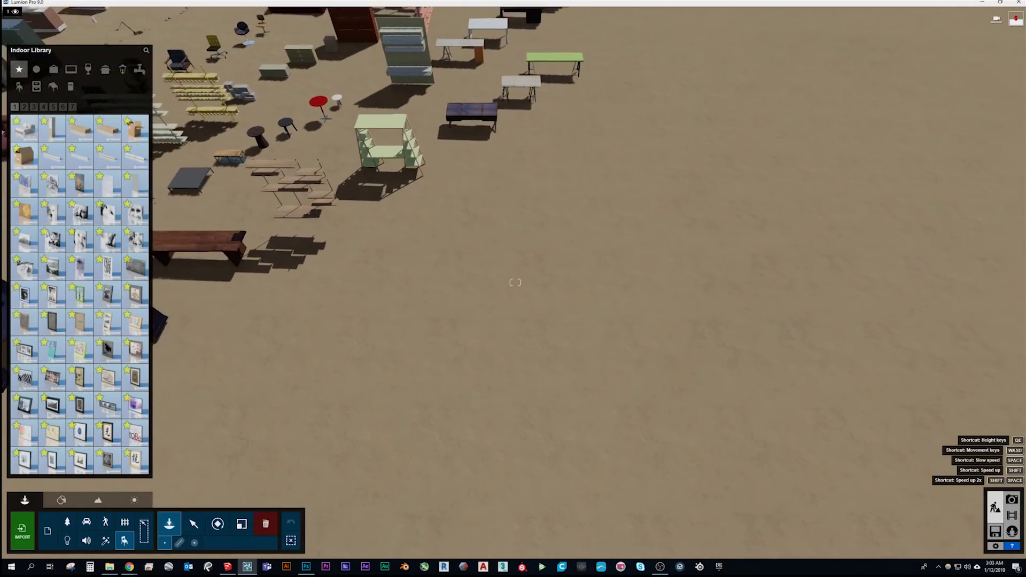
pyautogui.moveTo(367, 283); pyautogui.dragTo(342, 182, button='right')
pyautogui.press('d')
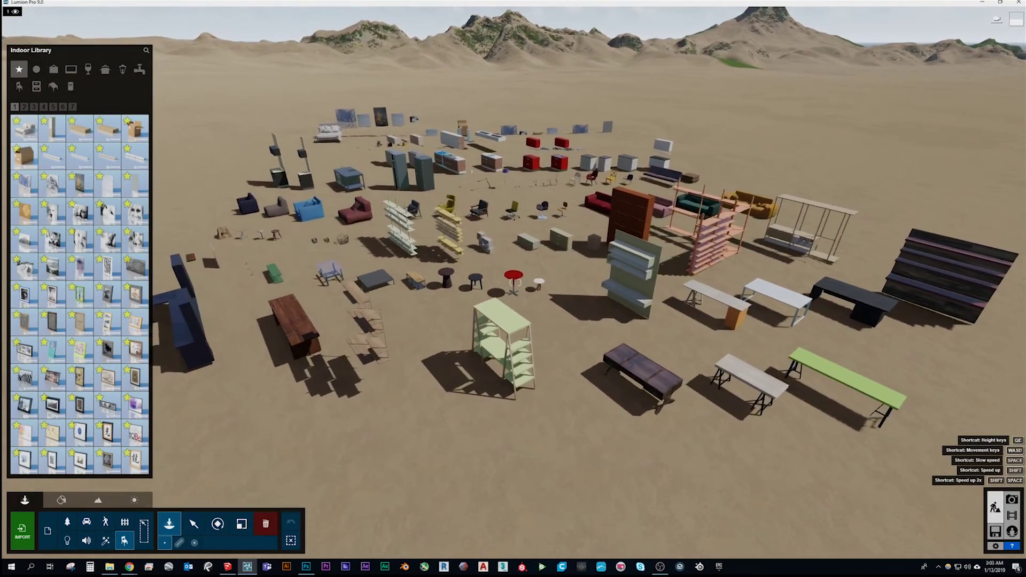
pyautogui.moveTo(515, 283); pyautogui.dragTo(515, 228, button='right')
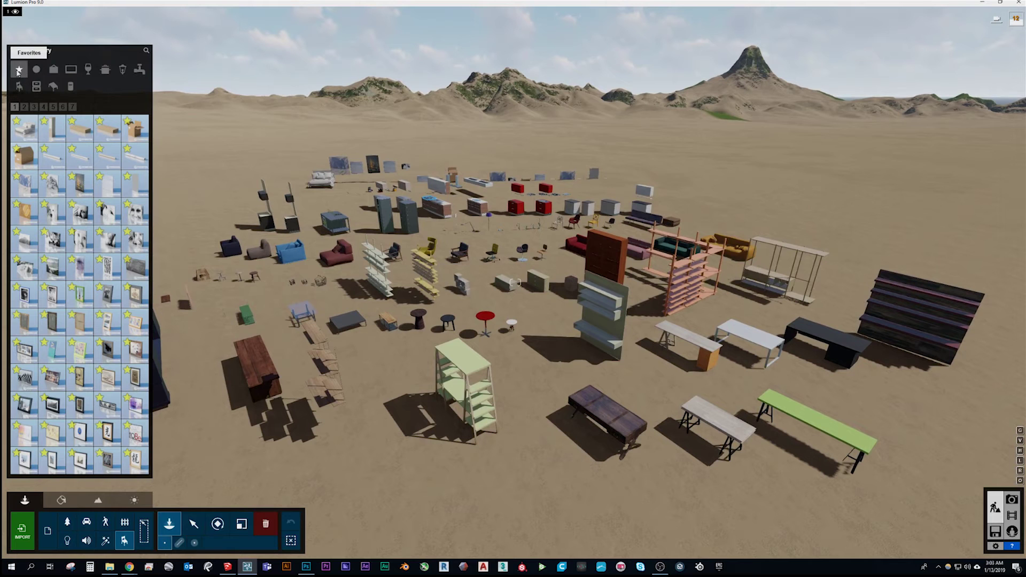
pyautogui.press('d')
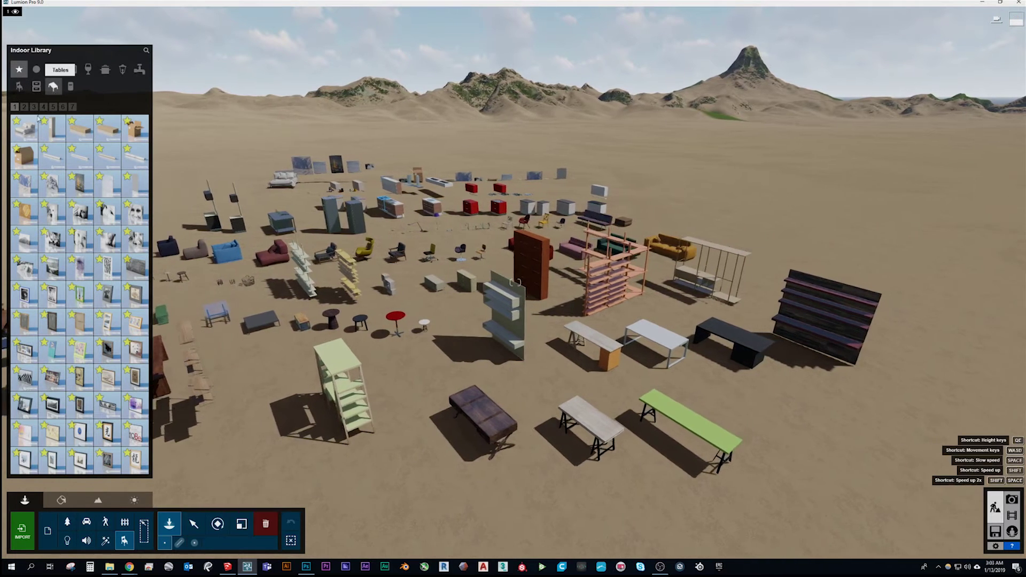
pyautogui.moveTo(127, 155)
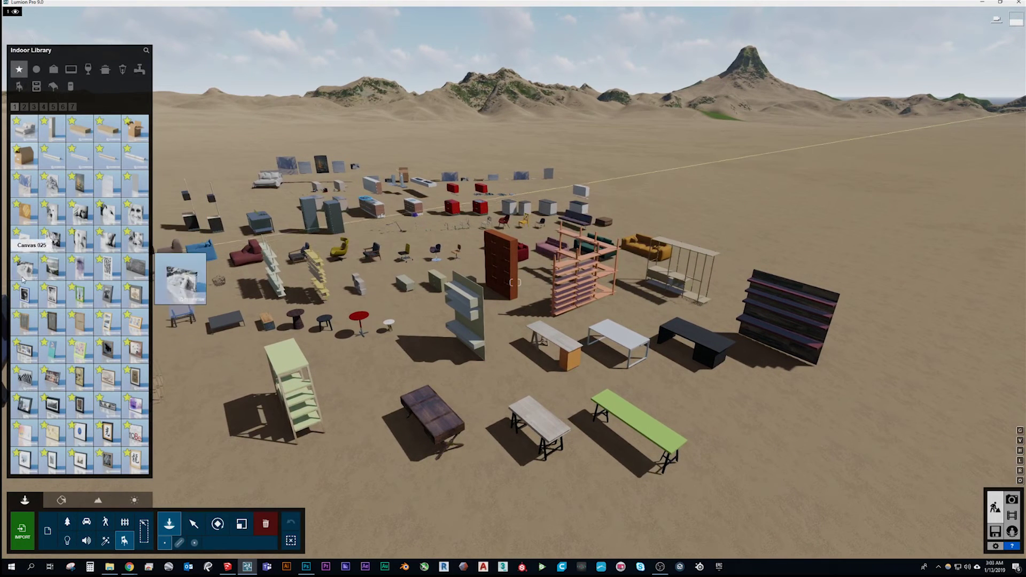
pyautogui.moveTo(28, 337)
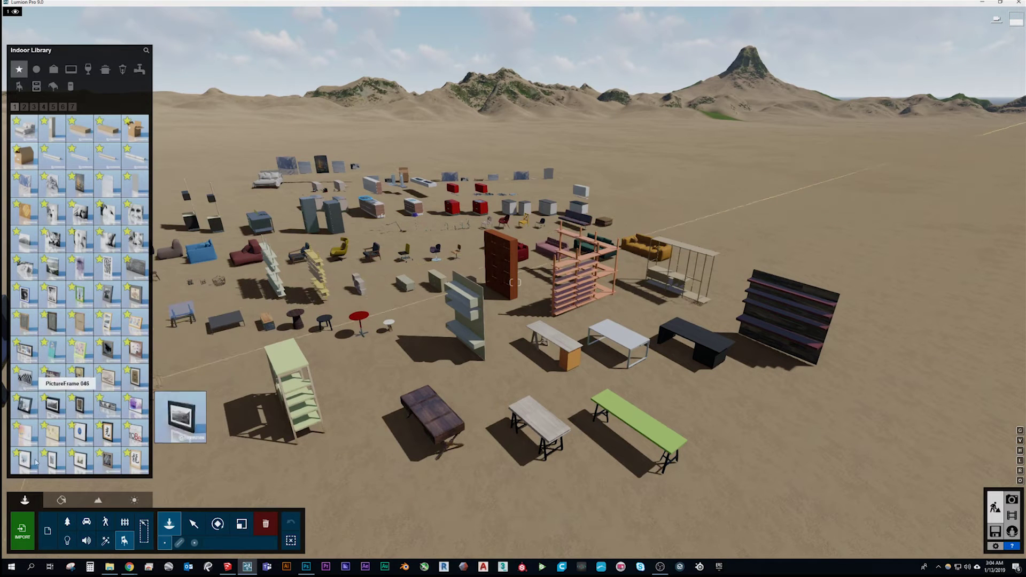
# Switch to File Explorer and open the Lumion 9.0 folder inside Documents
pyautogui.click(108, 570)
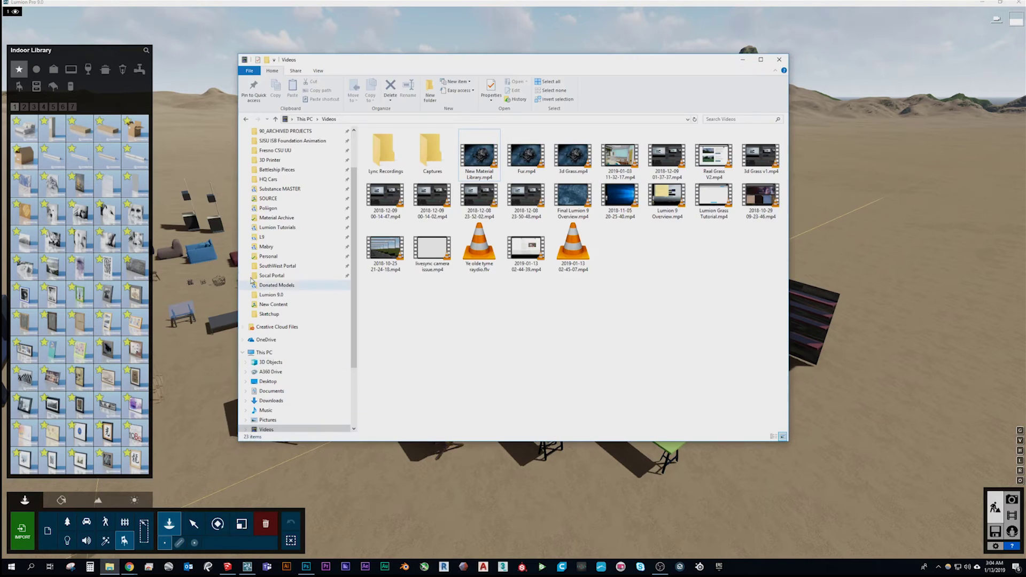
pyautogui.click(278, 400)
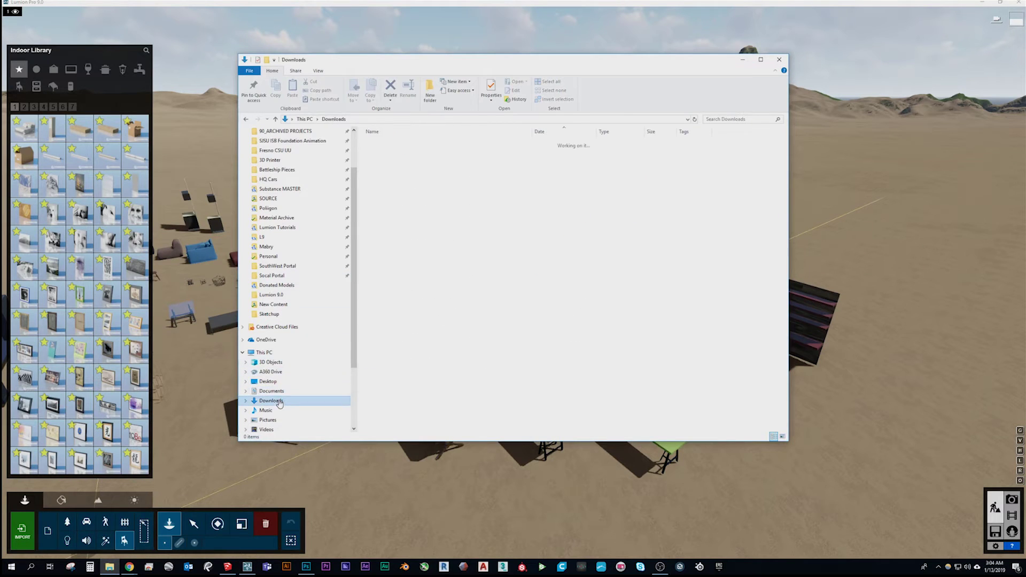
pyautogui.click(280, 393)
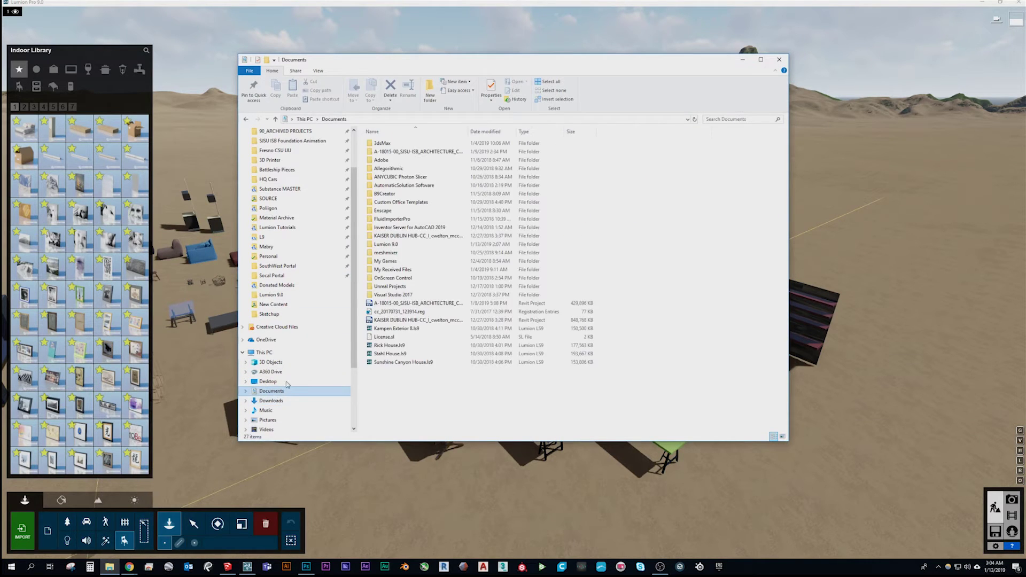
pyautogui.doubleClick(412, 248)
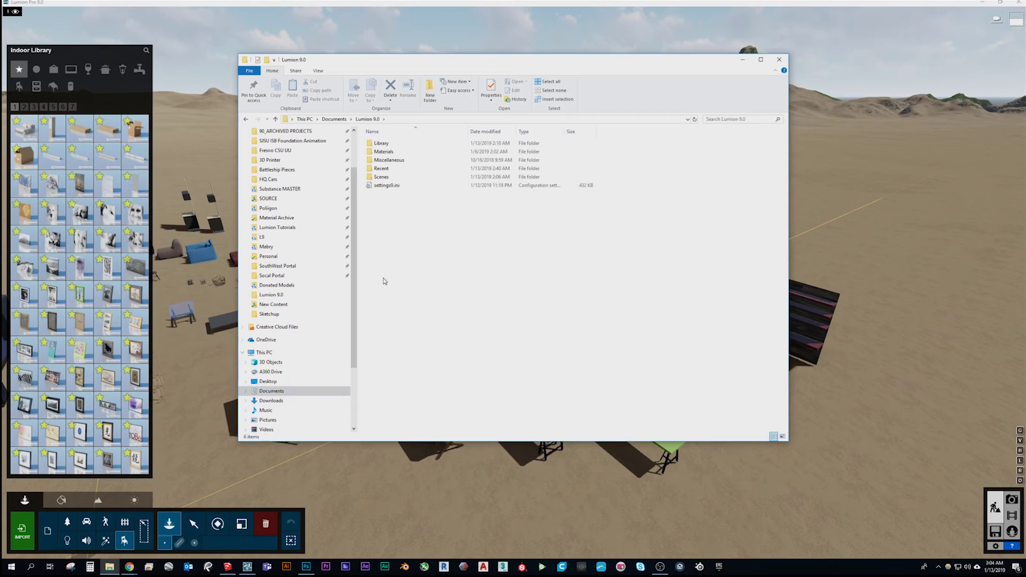
# Point out the settings9.ini file in the Lumion 9.0 folder, leaving it unselected
pyautogui.click(390, 187)
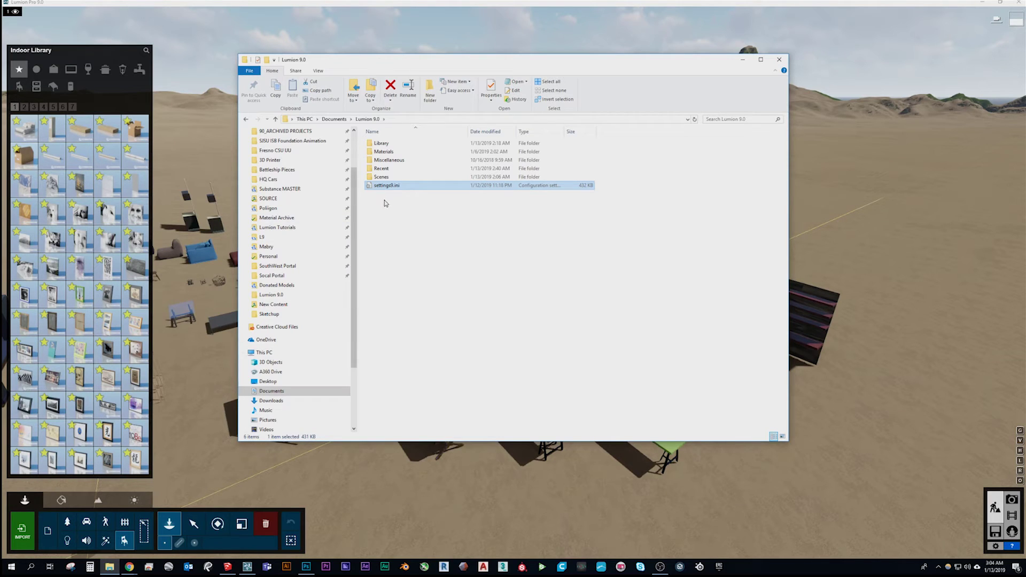
pyautogui.click(383, 199)
pyautogui.click(392, 187)
pyautogui.click(455, 198)
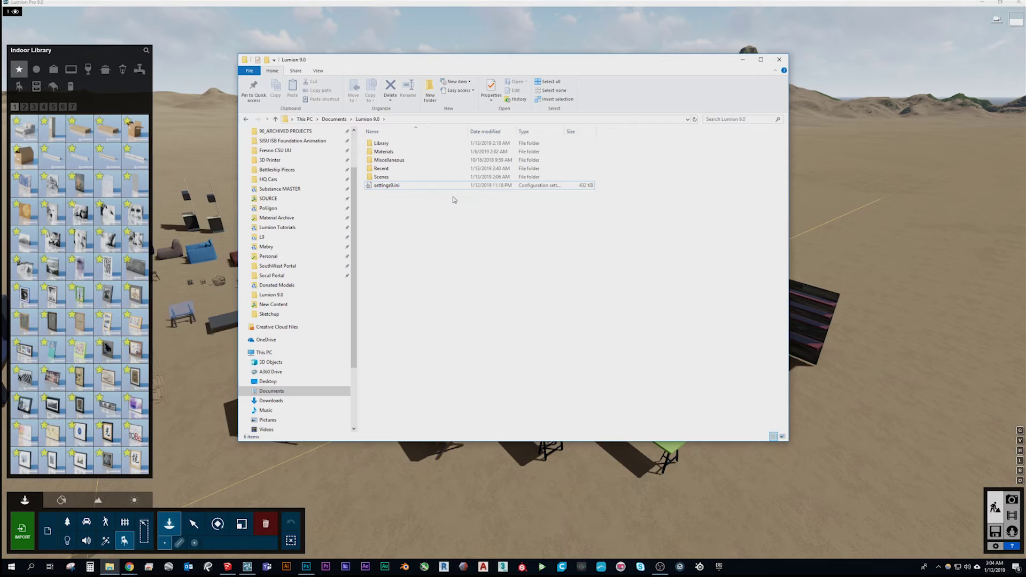
pyautogui.click(401, 188)
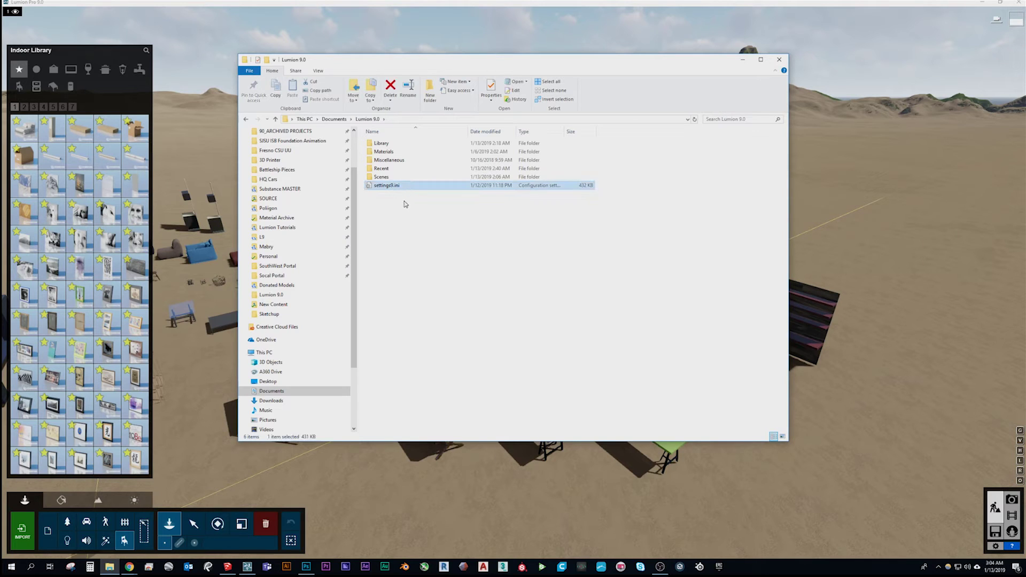
pyautogui.click(680, 251)
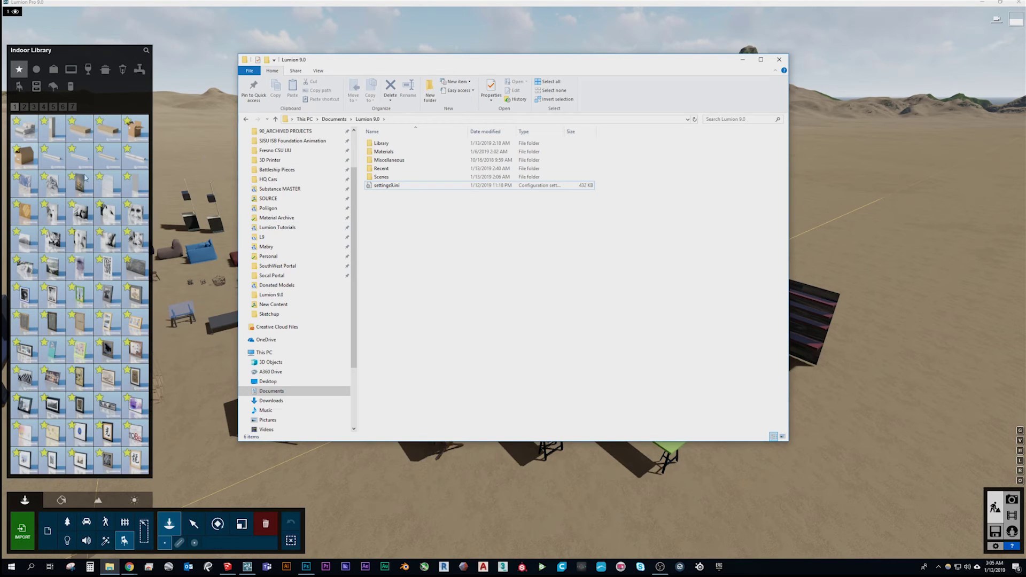
# Return to Lumion and preview PictureFrame 031 and PictureFrame 034 among the starred indoor items
pyautogui.click(124, 191)
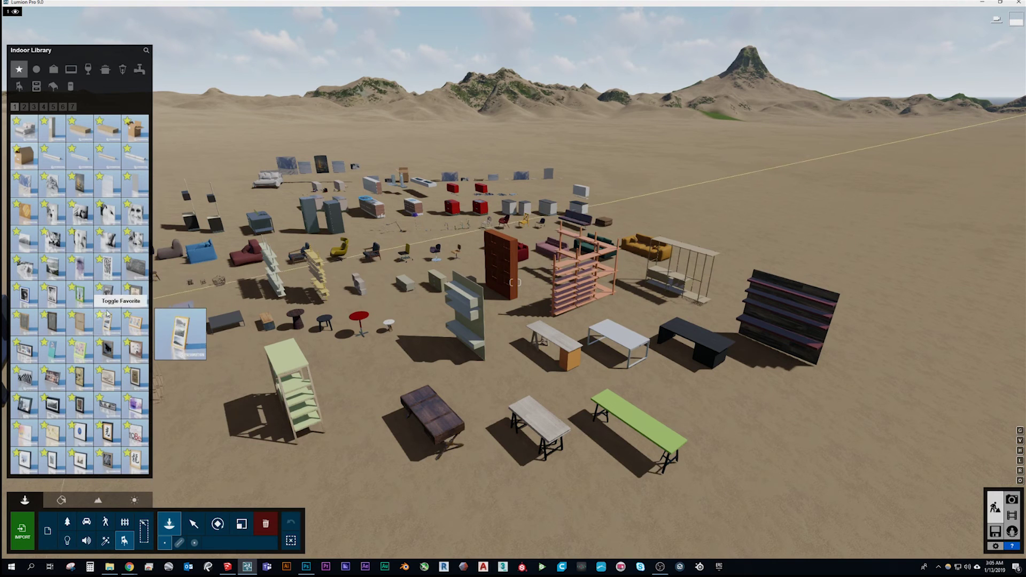
pyautogui.click(107, 322)
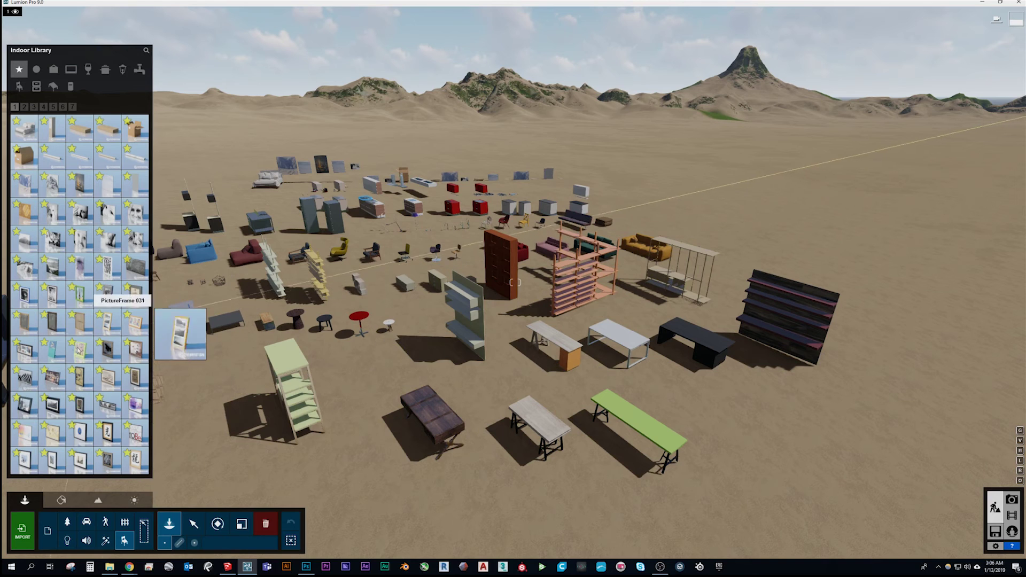
pyautogui.moveTo(65, 365)
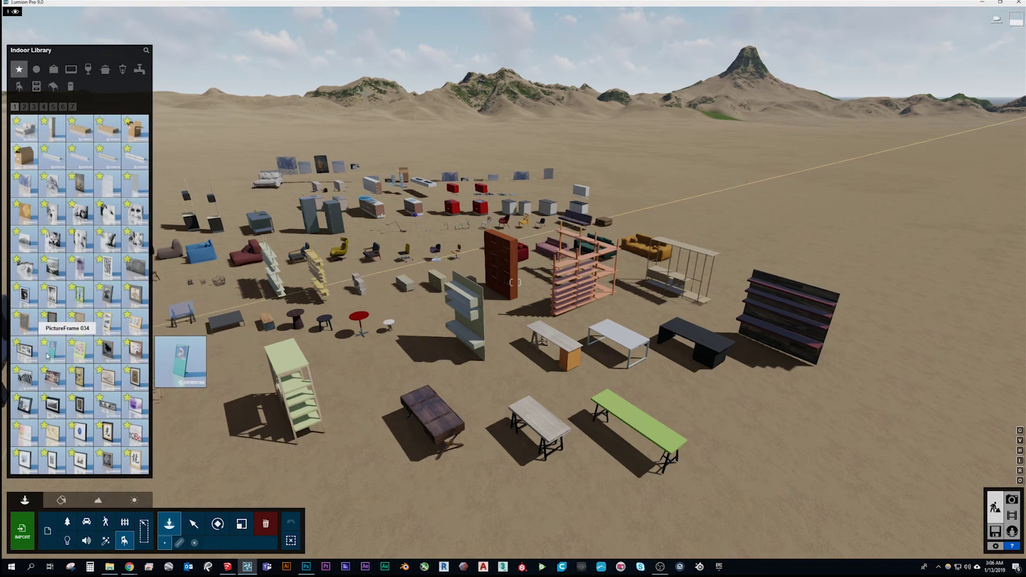
pyautogui.click(47, 357)
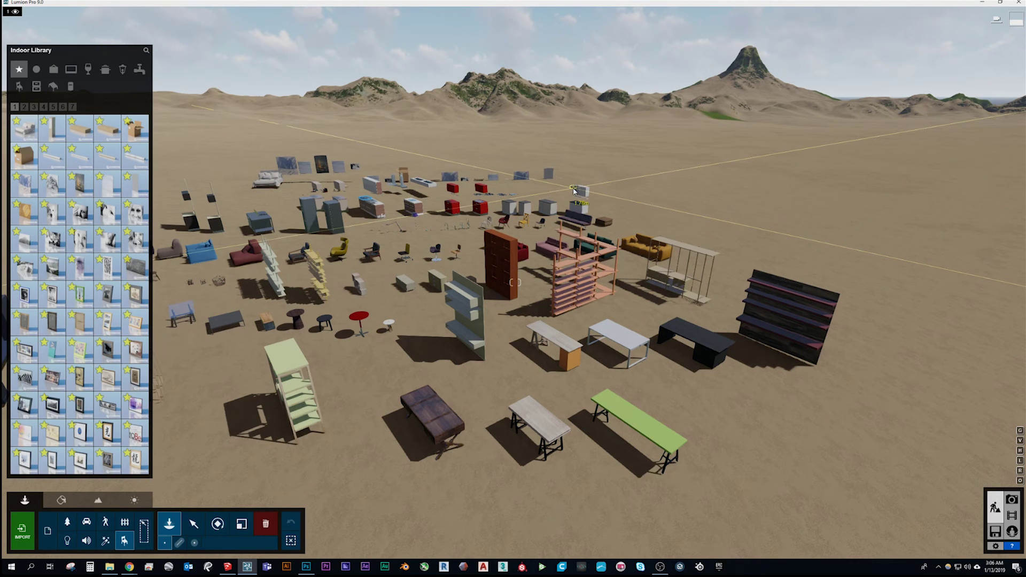
# Examine the dark wooden desk with crossed legs among the placed furniture, from close up and from a lower angle
pyautogui.moveTo(604, 167); pyautogui.dragTo(576, 187, button='right')
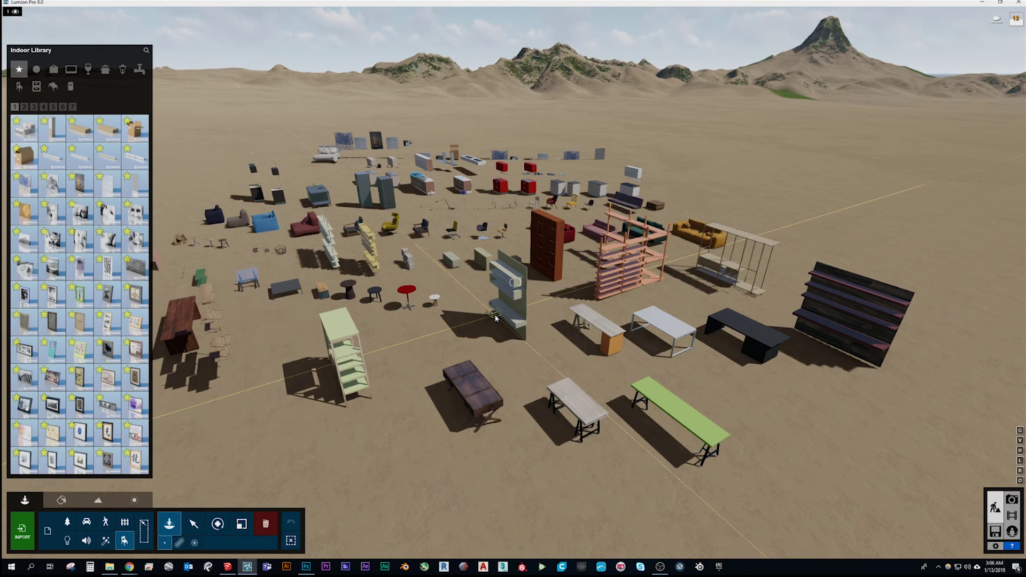
pyautogui.press('w')
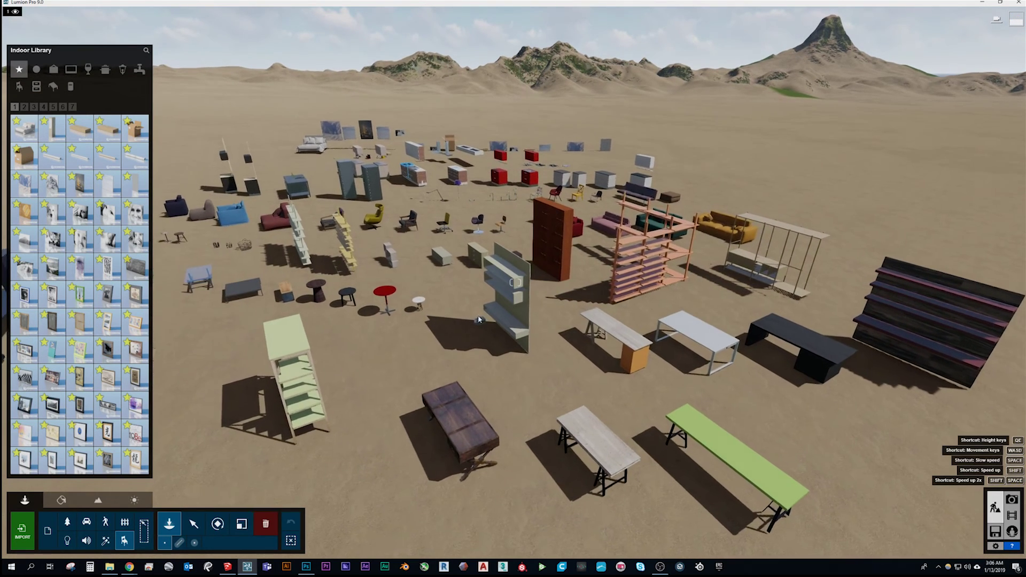
pyautogui.moveTo(478, 317); pyautogui.dragTo(474, 315, button='right')
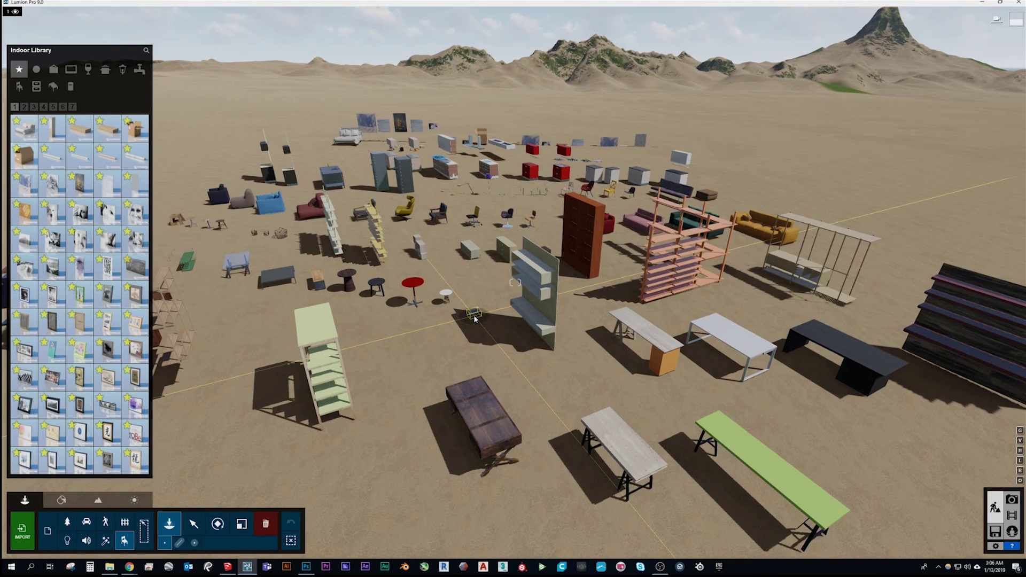
pyautogui.moveTo(476, 347); pyautogui.dragTo(460, 422, button='right')
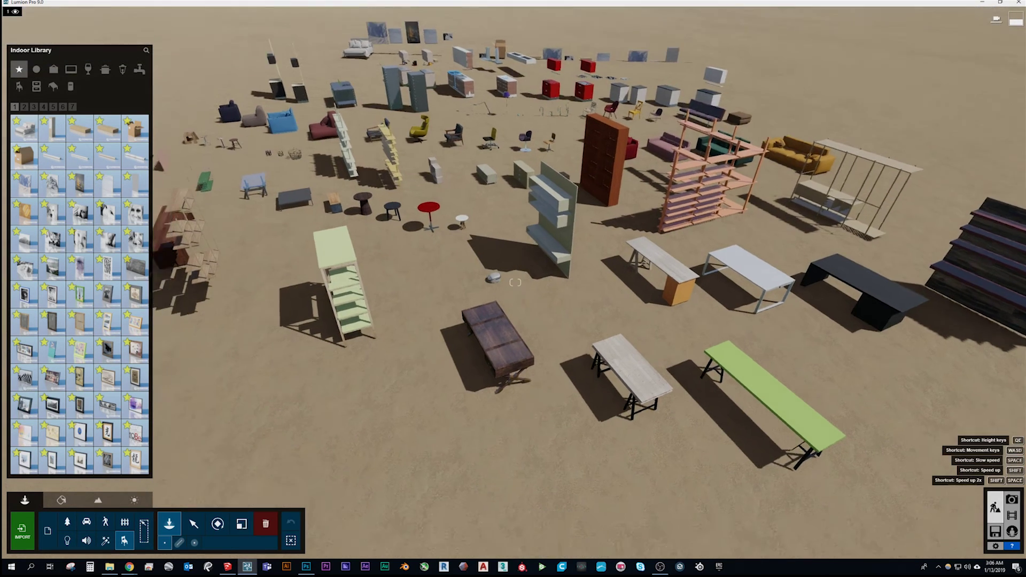
pyautogui.press('w')
pyautogui.moveTo(515, 282); pyautogui.dragTo(507, 326, button='right')
pyautogui.press('s')
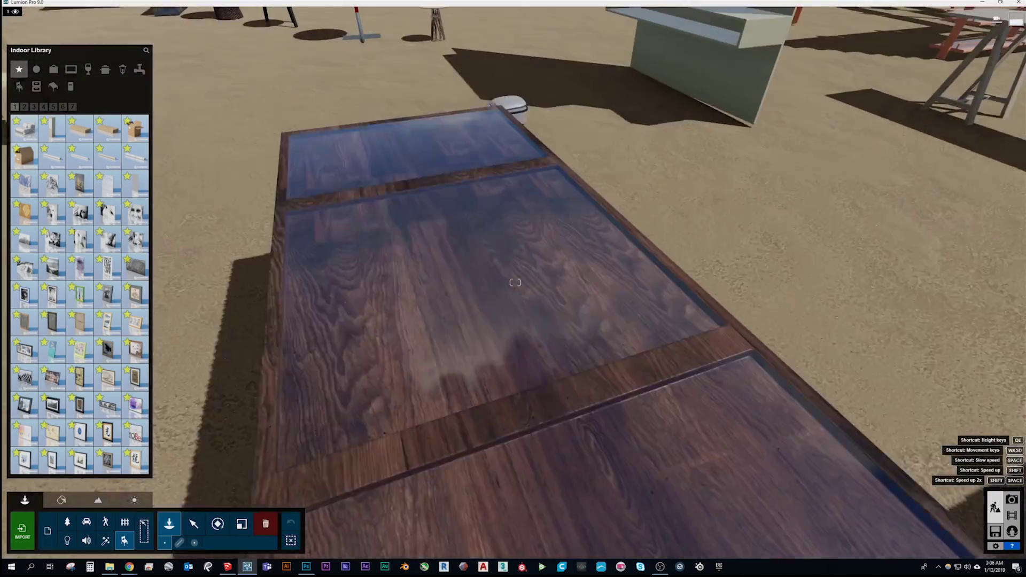
pyautogui.press('s')
pyautogui.moveTo(515, 282); pyautogui.dragTo(590, 211, button='right')
pyautogui.press('w')
pyautogui.press('s')
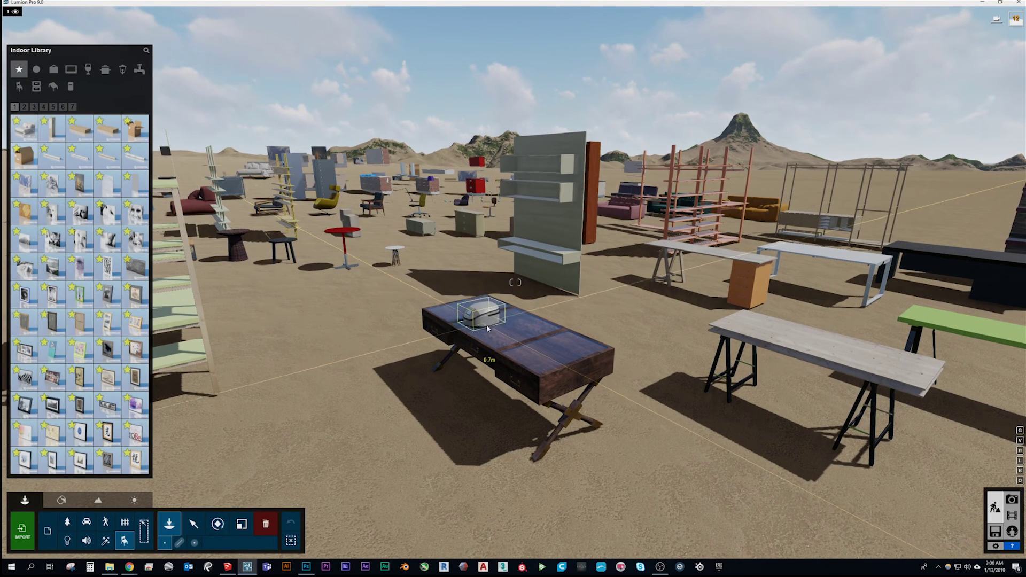
# Try the small item's placement at different spots on the wooden desk's top, including its far end, and survey the whole furniture layout
pyautogui.moveTo(488, 328); pyautogui.dragTo(496, 332)
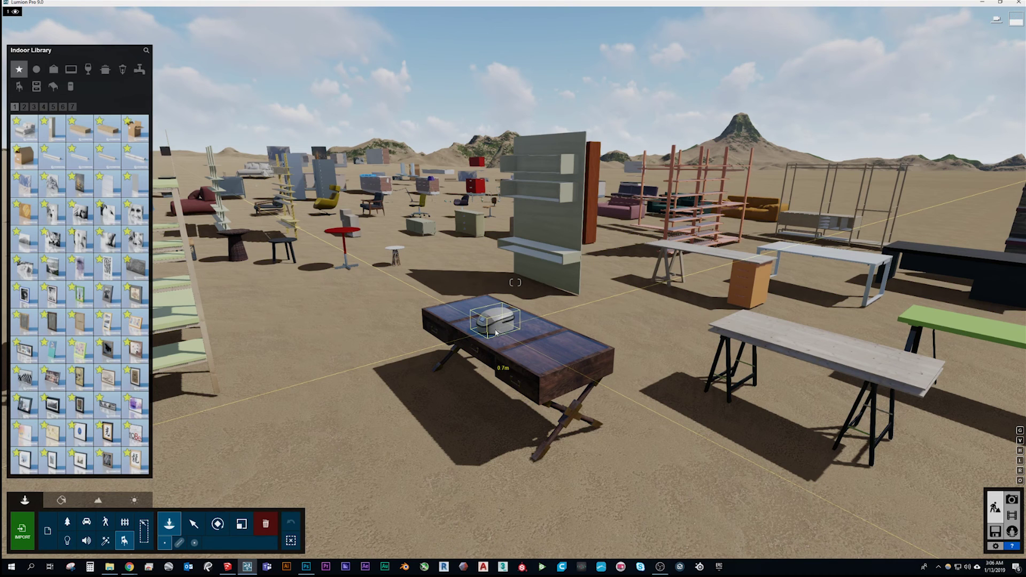
pyautogui.moveTo(496, 332); pyautogui.dragTo(443, 315)
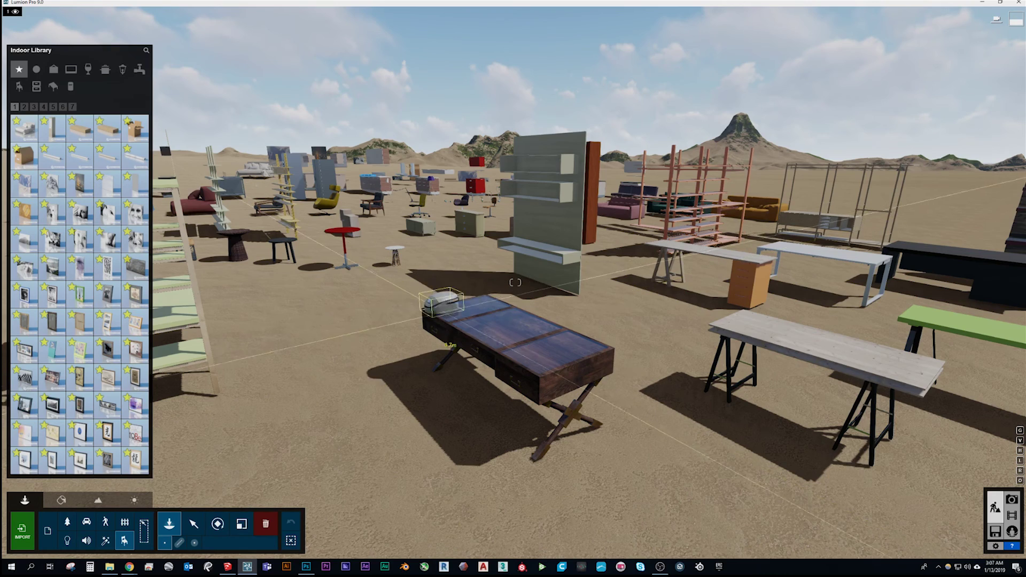
pyautogui.moveTo(450, 318); pyautogui.dragTo(442, 341, button='right')
pyautogui.press('s')
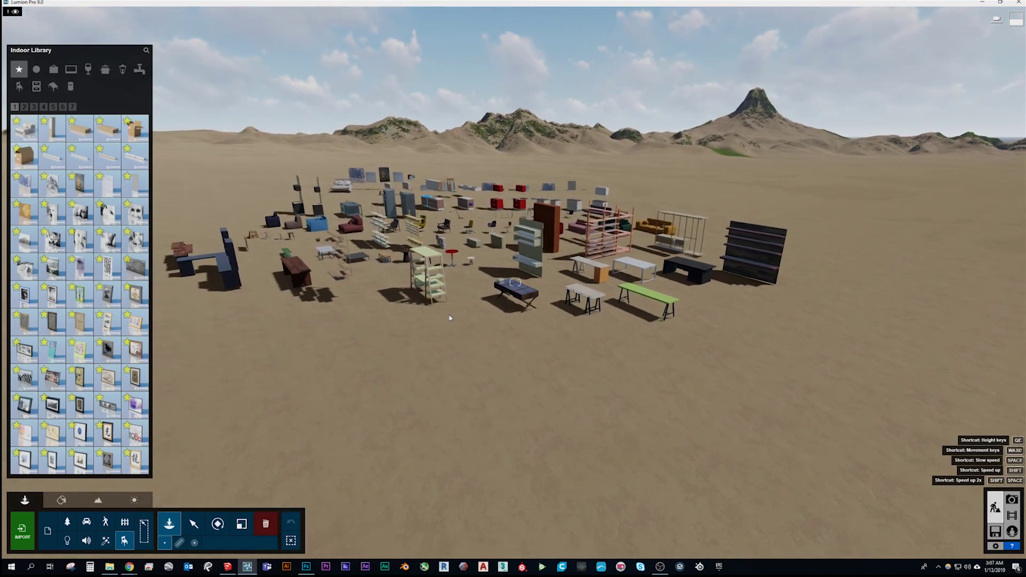